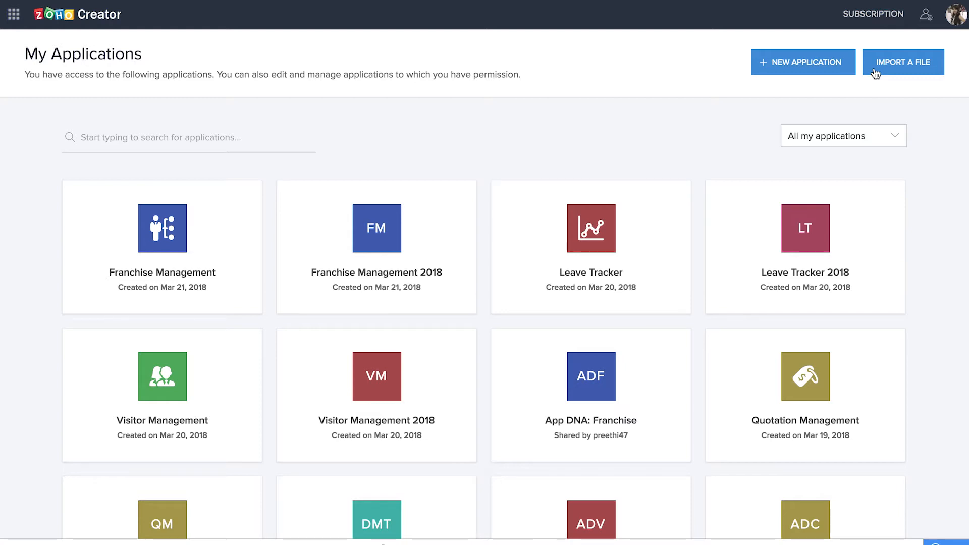
# Step: Create a new application from scratch named Lead Management 2018
pyautogui.click(811, 70)
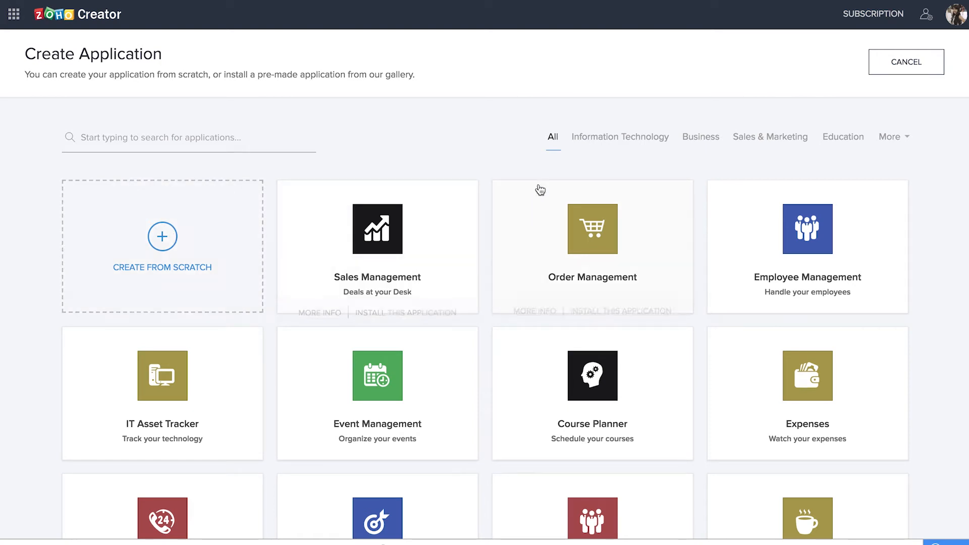
pyautogui.scroll(-3, 953, 266)
pyautogui.scroll(-1, 954, 266)
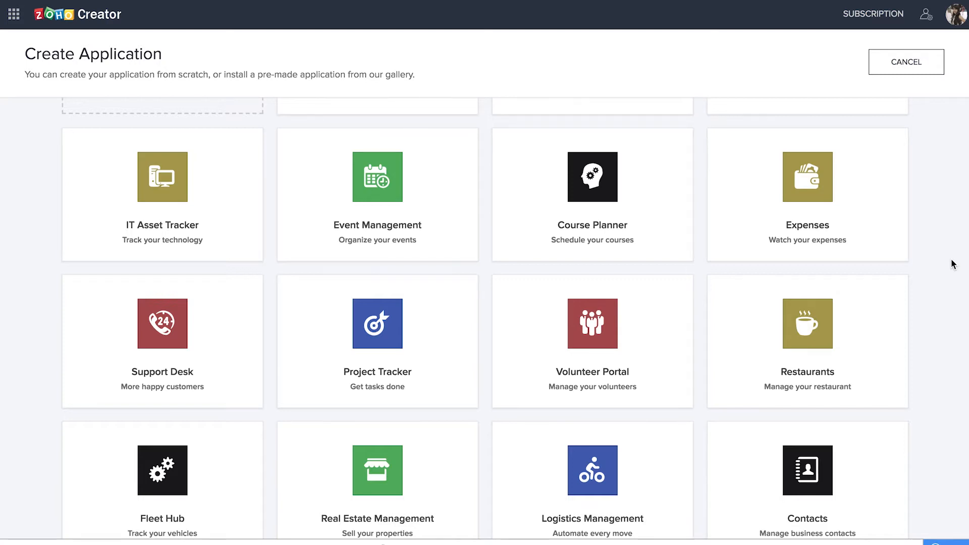
pyautogui.scroll(4, 855, 260)
pyautogui.click(169, 242)
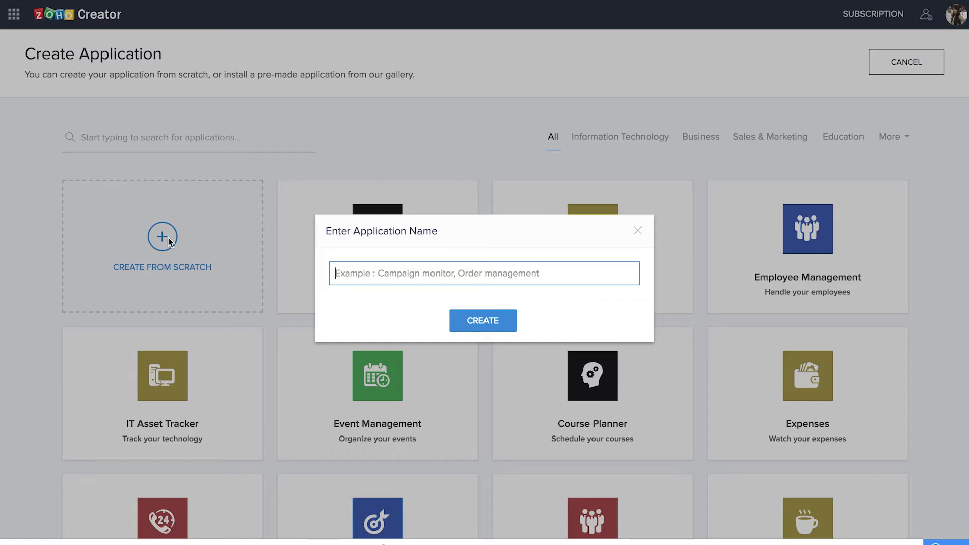
pyautogui.write('L')
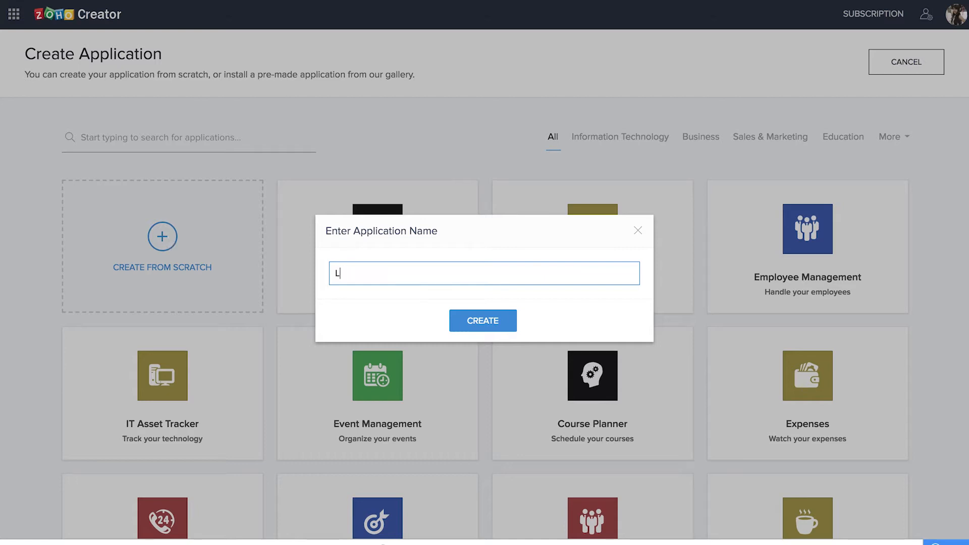
pyautogui.write('ead Management 2018')
pyautogui.press('Return')
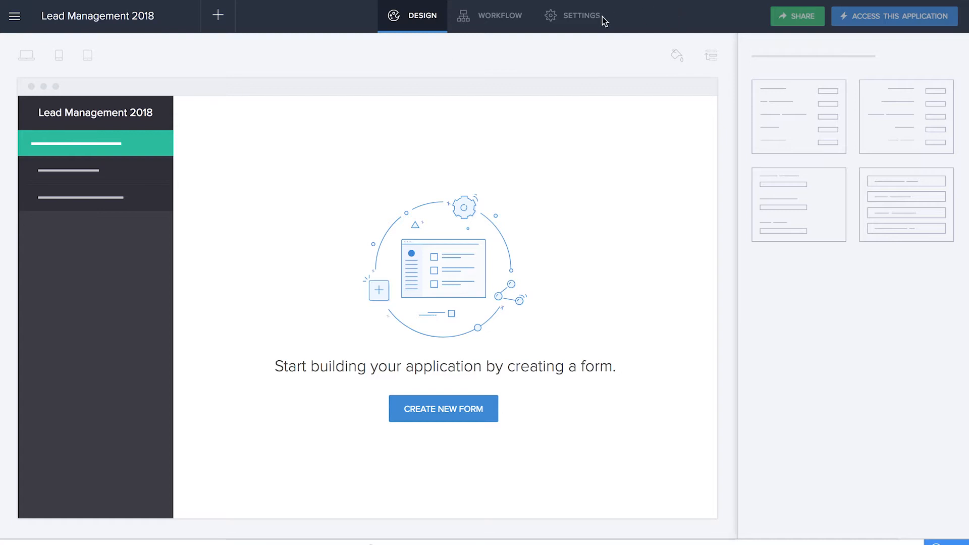
# Step: Create a blank form named Add Sales Representative in the new application
pyautogui.click(442, 418)
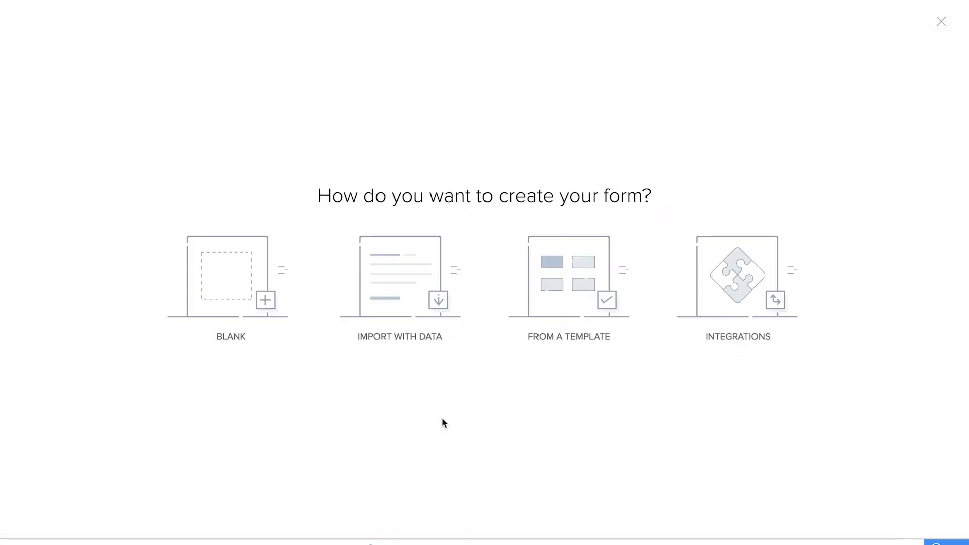
pyautogui.click(218, 287)
pyautogui.write('Add Sales Representative')
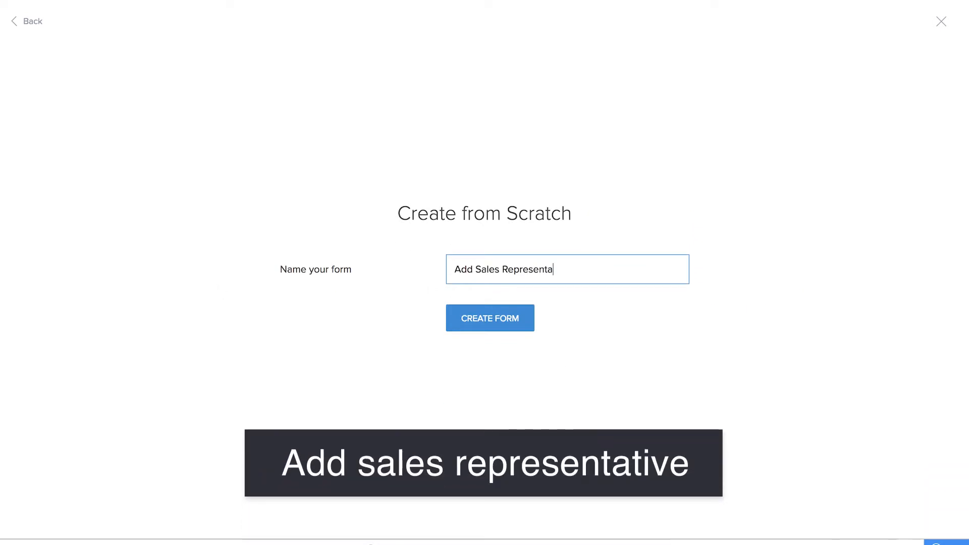
pyautogui.click(518, 319)
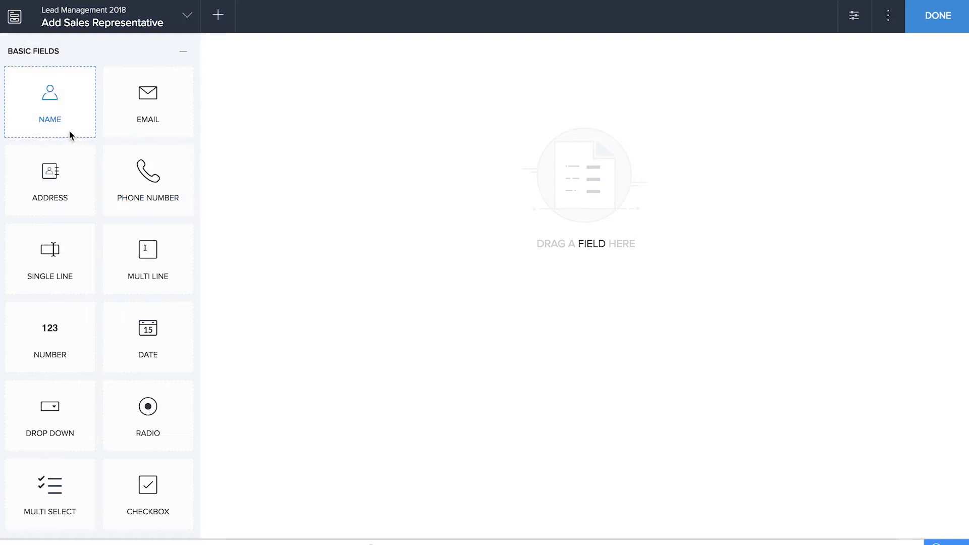
# Step: Add Name and Email fields to the Add Sales Representative form and open the live application
pyautogui.moveTo(69, 116); pyautogui.dragTo(376, 153)
pyautogui.moveTo(181, 116); pyautogui.dragTo(517, 280)
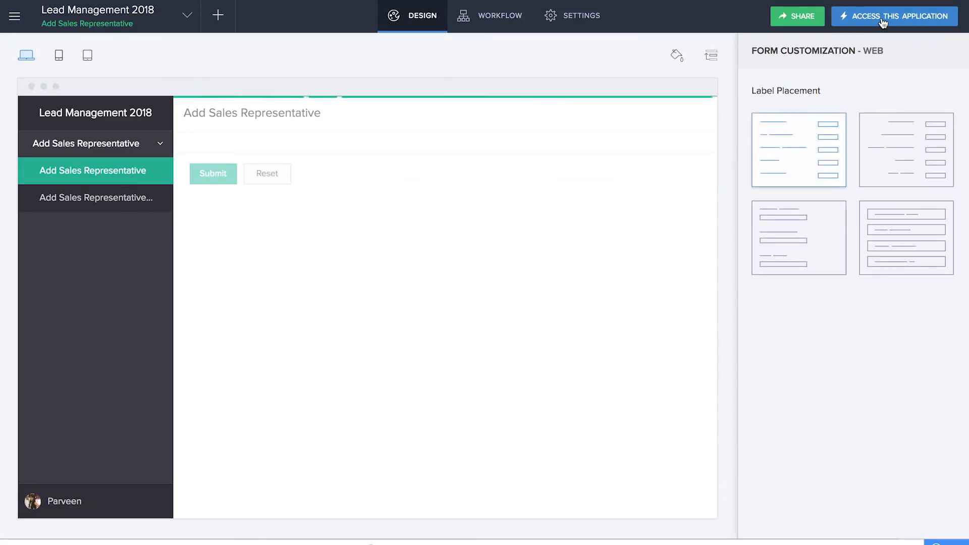
pyautogui.rightClick(876, 25)
pyautogui.click(877, 29)
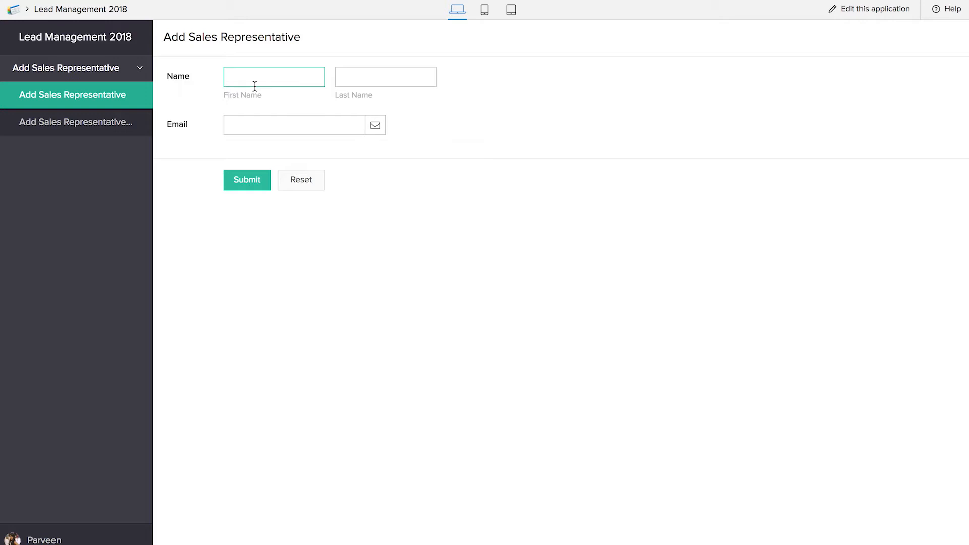
# Step: Submit a record with the sales representative's first name, last name and email, and open the Add Sales Representative Report
pyautogui.press('Tab')
pyautogui.press('Tab')
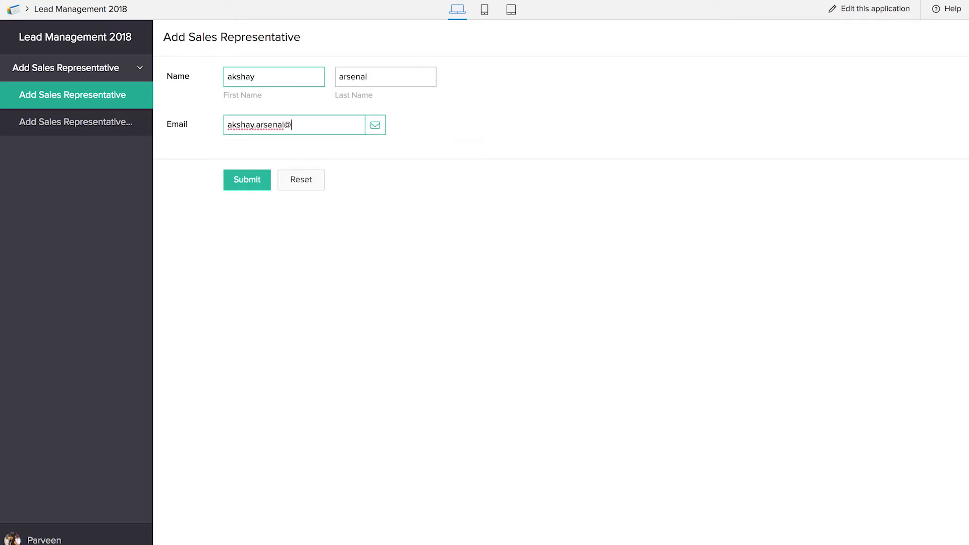
pyautogui.click(252, 183)
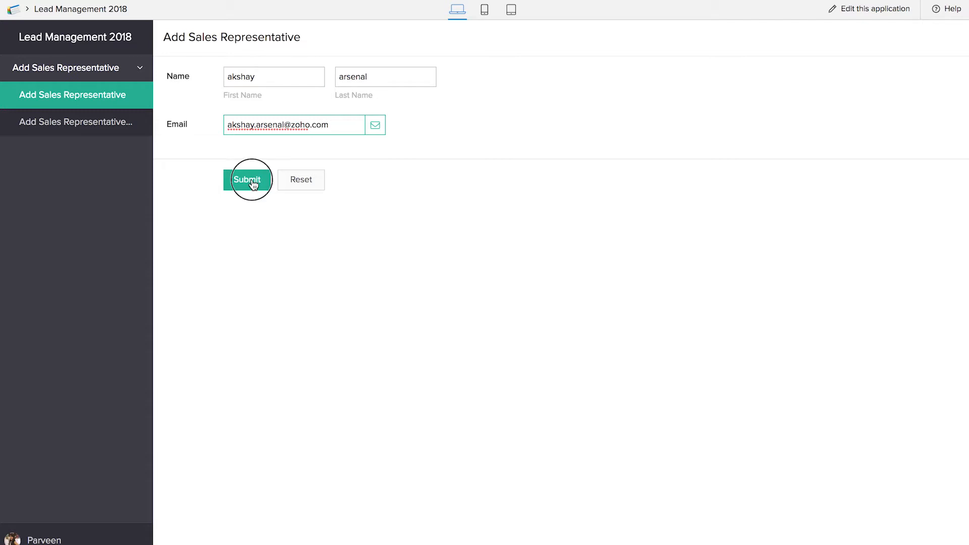
pyautogui.click(104, 125)
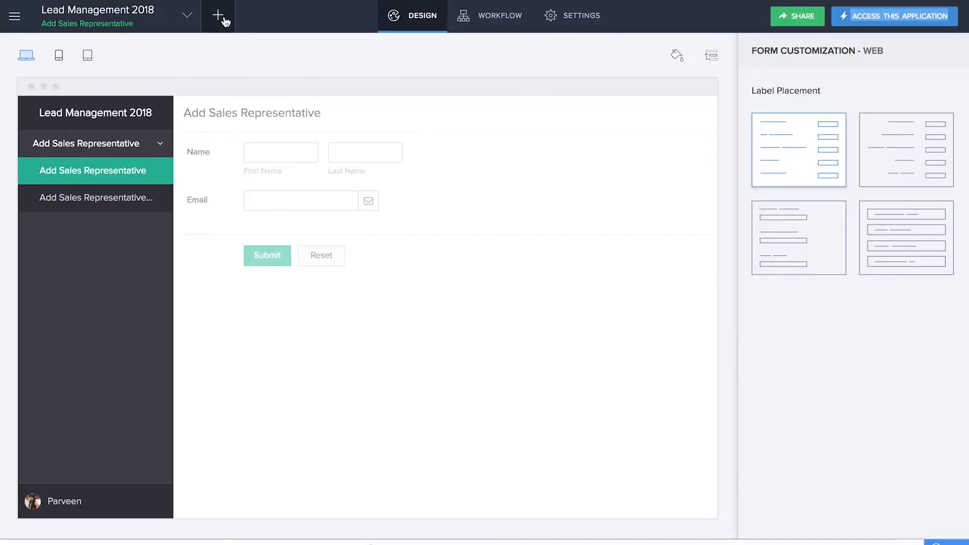
# Step: Create another form from scratch named Add Lead
pyautogui.click(224, 19)
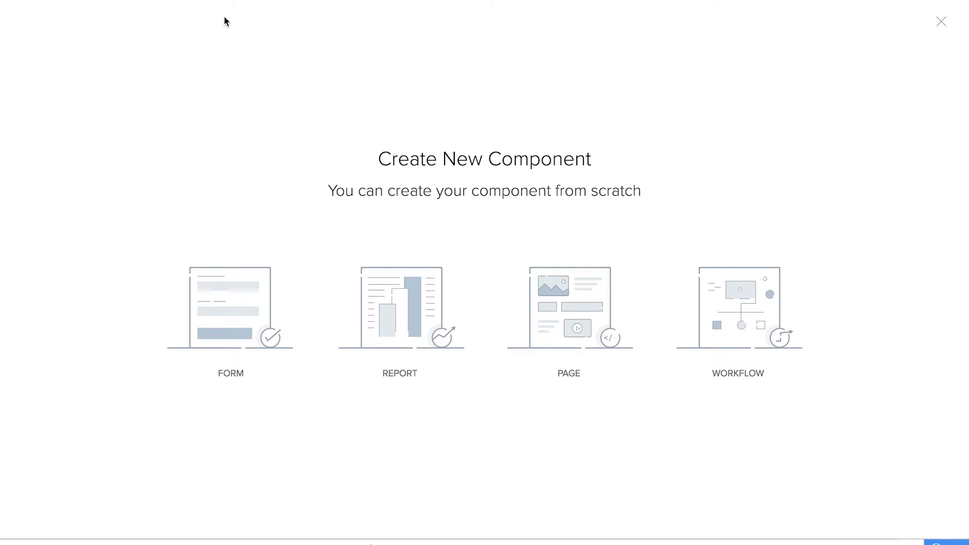
pyautogui.click(231, 284)
pyautogui.write('Add Lead')
pyautogui.click(477, 323)
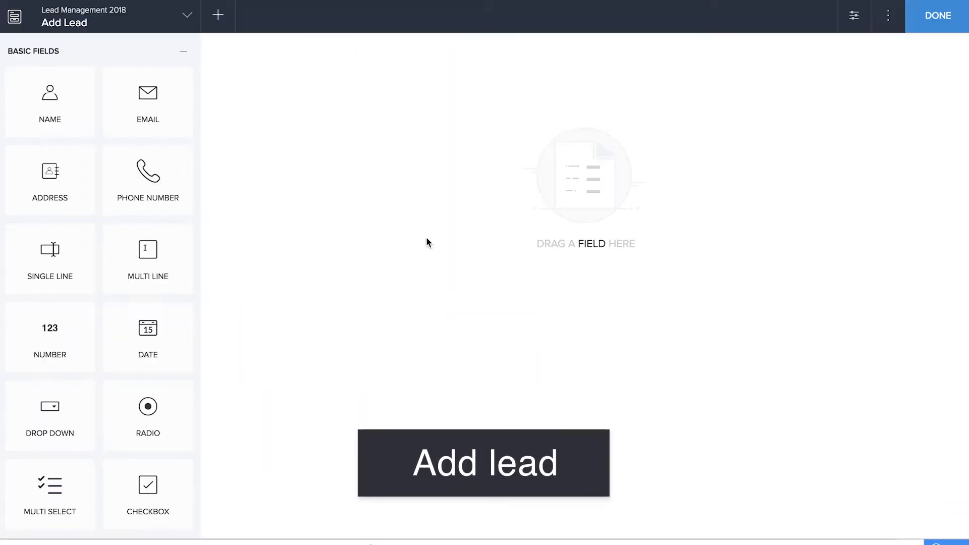
# Step: Add a Name field and an Email field to the Add Lead form, naming them Lead Name and Lead Email
pyautogui.moveTo(62, 113); pyautogui.dragTo(365, 150)
pyautogui.moveTo(148, 101); pyautogui.dragTo(341, 149)
pyautogui.click(371, 90)
pyautogui.click(763, 109)
pyautogui.write('Lead')
pyautogui.click(353, 122)
pyautogui.click(762, 110)
pyautogui.write('Lead')
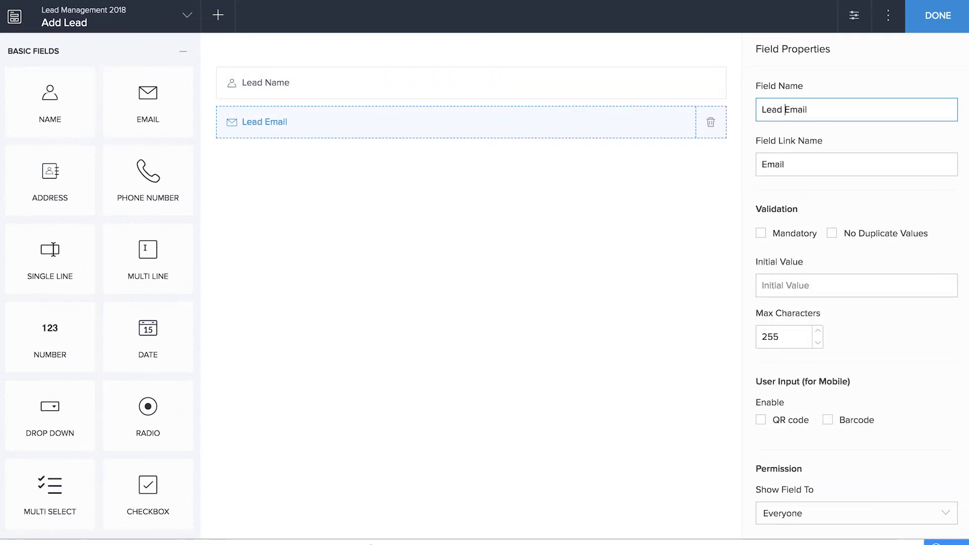
pyautogui.click(601, 270)
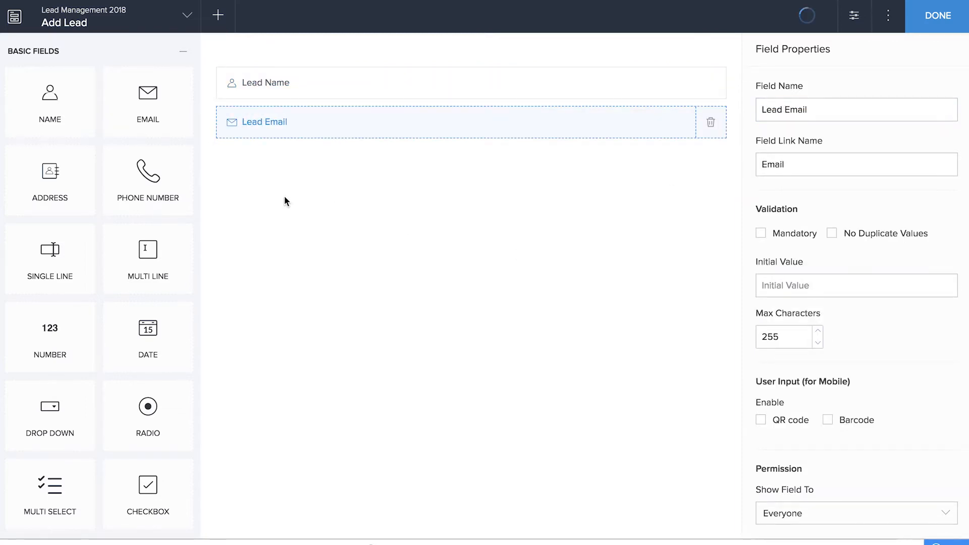
# Step: Add single-line fields named Job Title and Company Name, plus a Phone Number field, to the Add Lead form
pyautogui.moveTo(51, 254); pyautogui.dragTo(342, 258)
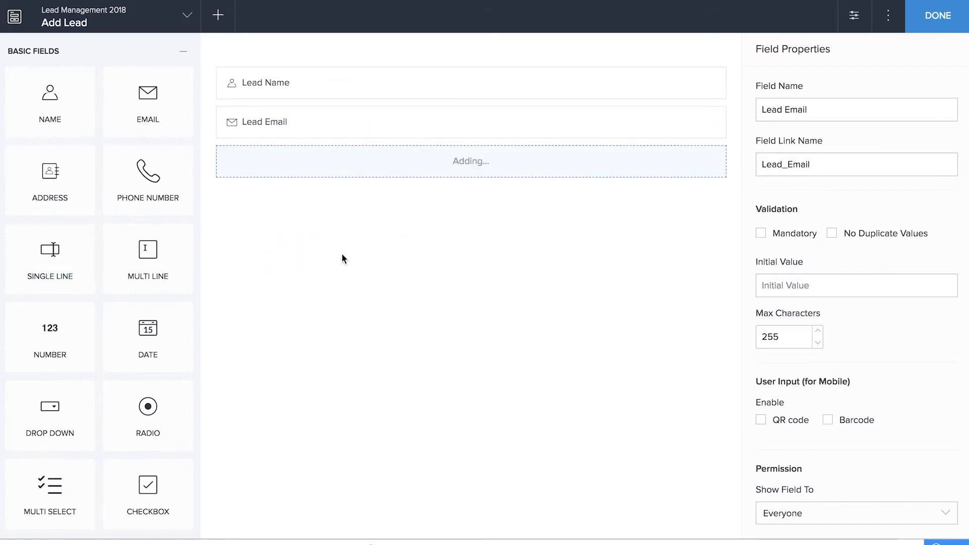
pyautogui.write('J')
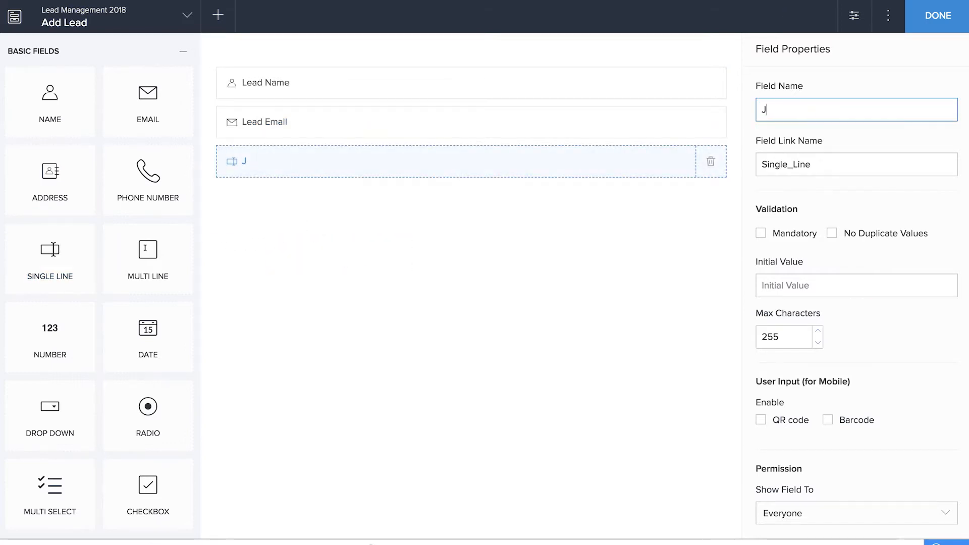
pyautogui.write('ob Title')
pyautogui.moveTo(69, 268); pyautogui.dragTo(362, 267)
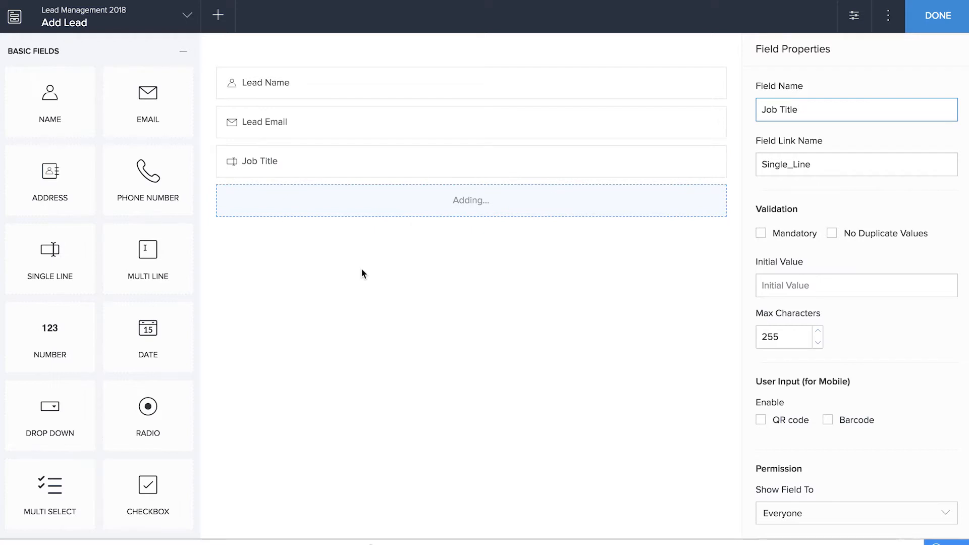
pyautogui.write('Company Name')
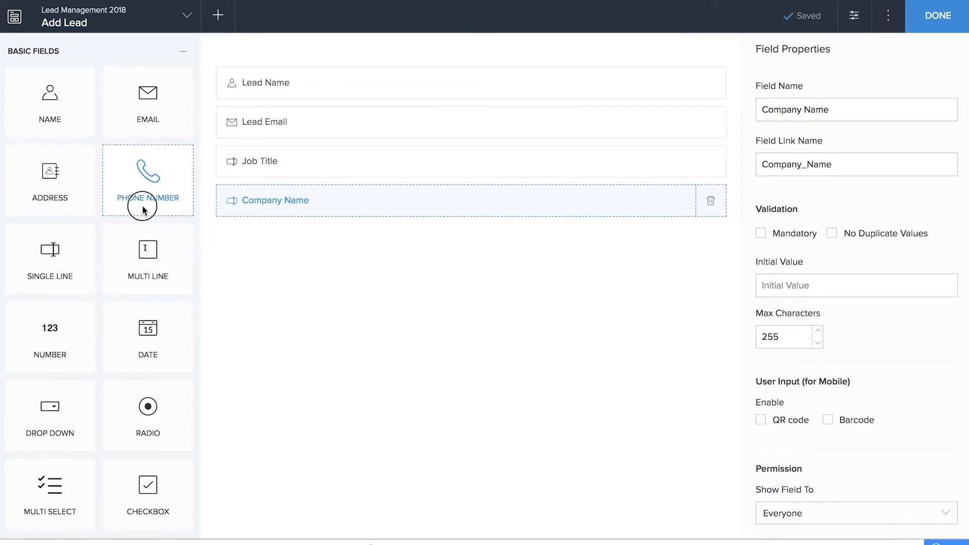
pyautogui.moveTo(144, 205); pyautogui.dragTo(363, 328)
# Step: Group the lead fields under a section named Personal Information and add a separate section named Assignment Information below it
pyautogui.scroll(-10, 152, 455)
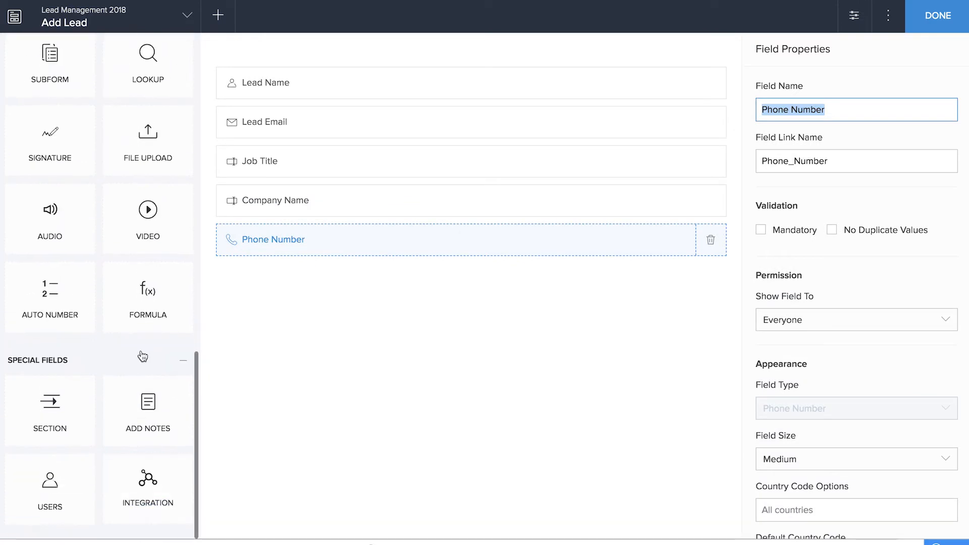
pyautogui.moveTo(50, 404); pyautogui.dragTo(301, 59)
pyautogui.moveTo(298, 160); pyautogui.dragTo(312, 100)
pyautogui.click(297, 174)
pyautogui.moveTo(298, 174); pyautogui.dragTo(305, 61)
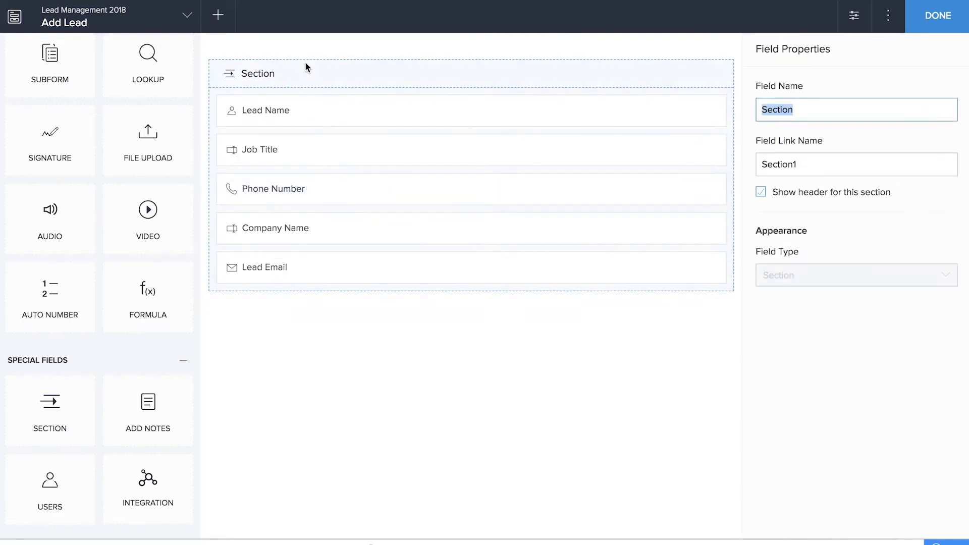
pyautogui.write('Personal Information')
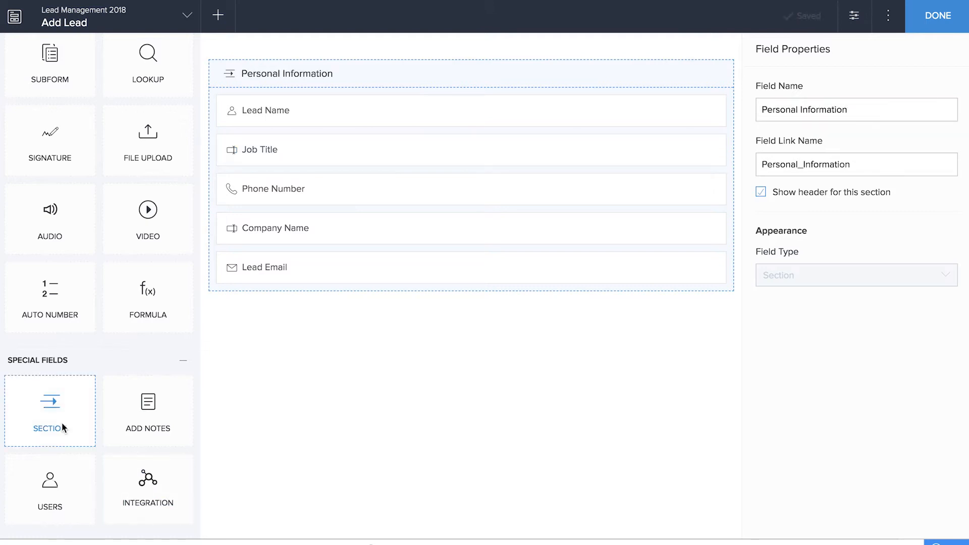
pyautogui.moveTo(65, 426); pyautogui.dragTo(429, 385)
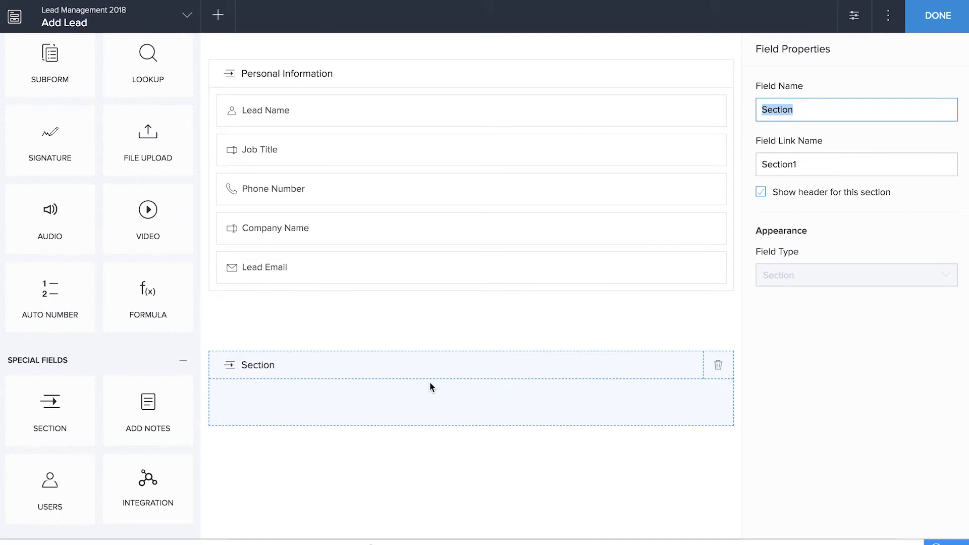
pyautogui.write('Assignment Information')
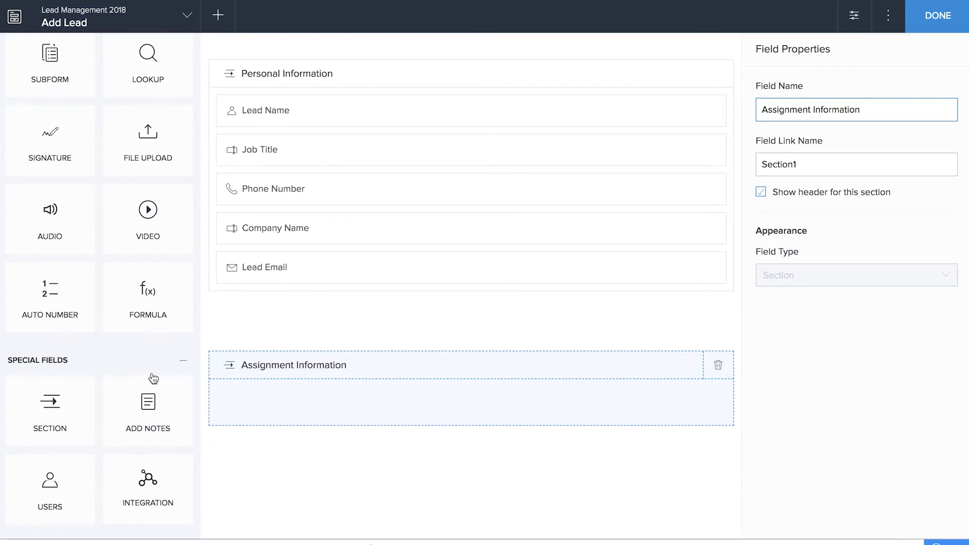
# Step: Add a dropdown lookup in Assignment Information to the Name field of the Add Sales Representative form in Lead Management 2018
pyautogui.scroll(5, 151, 376)
pyautogui.moveTo(154, 333); pyautogui.dragTo(299, 419)
pyautogui.click(457, 210)
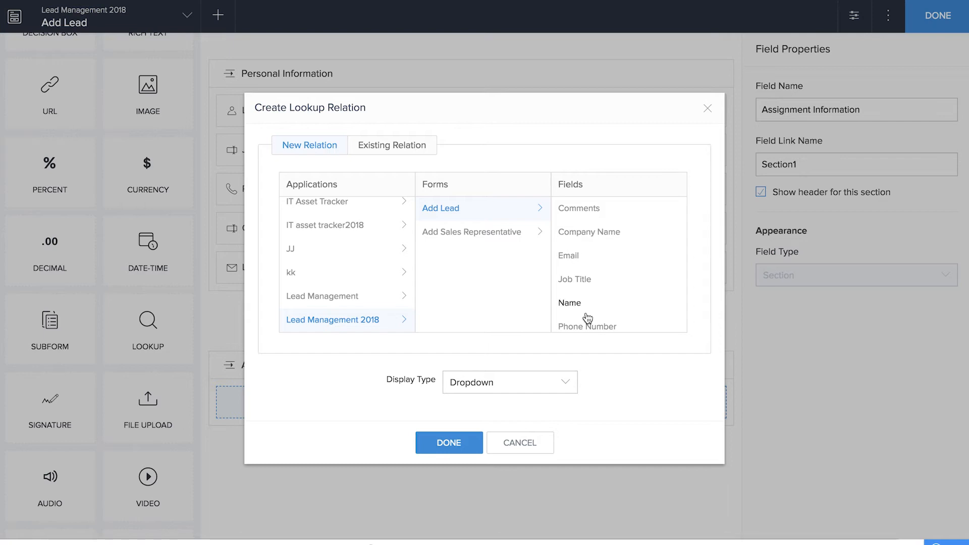
pyautogui.click(503, 234)
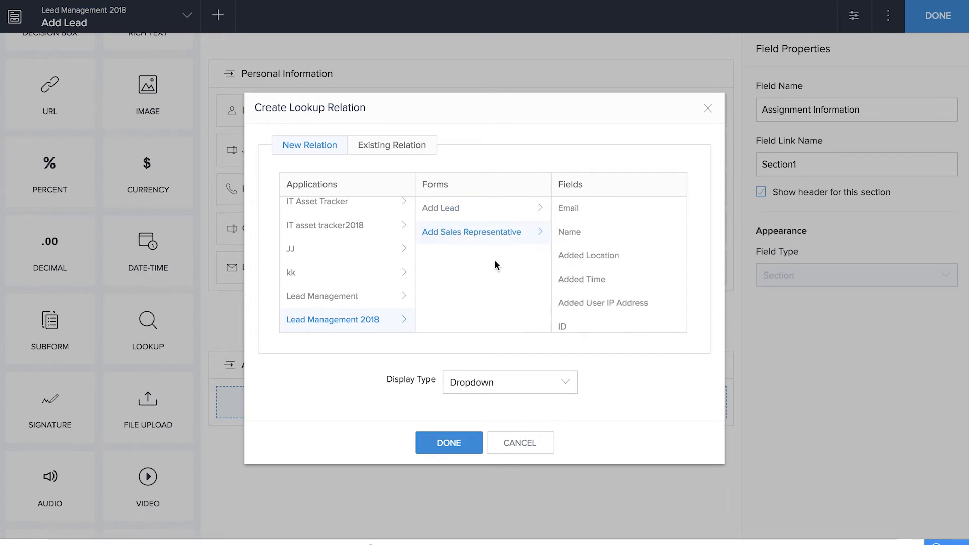
pyautogui.click(571, 232)
pyautogui.click(465, 444)
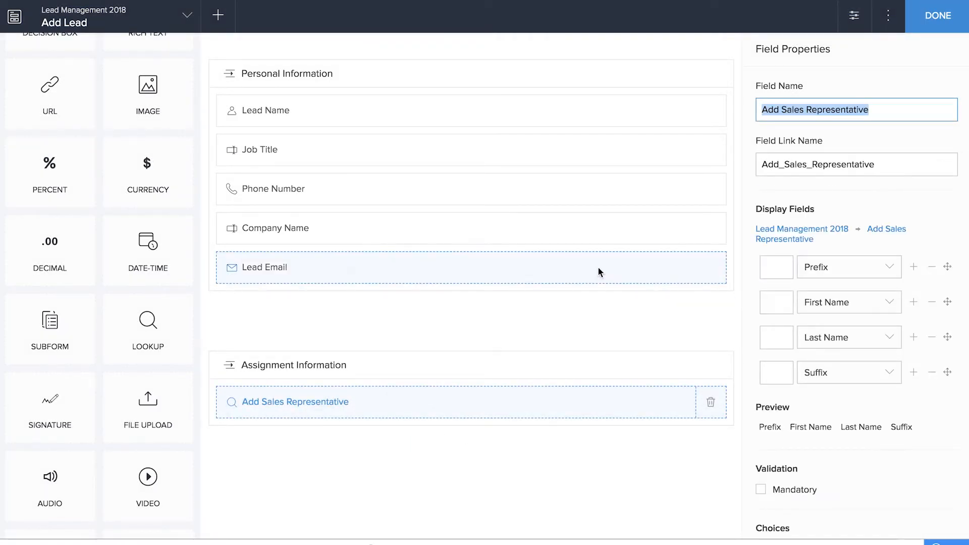
# Step: Rename the lookup field in Assignment Information as Lead Owner
pyautogui.click(780, 110)
pyautogui.press('BackSpace')
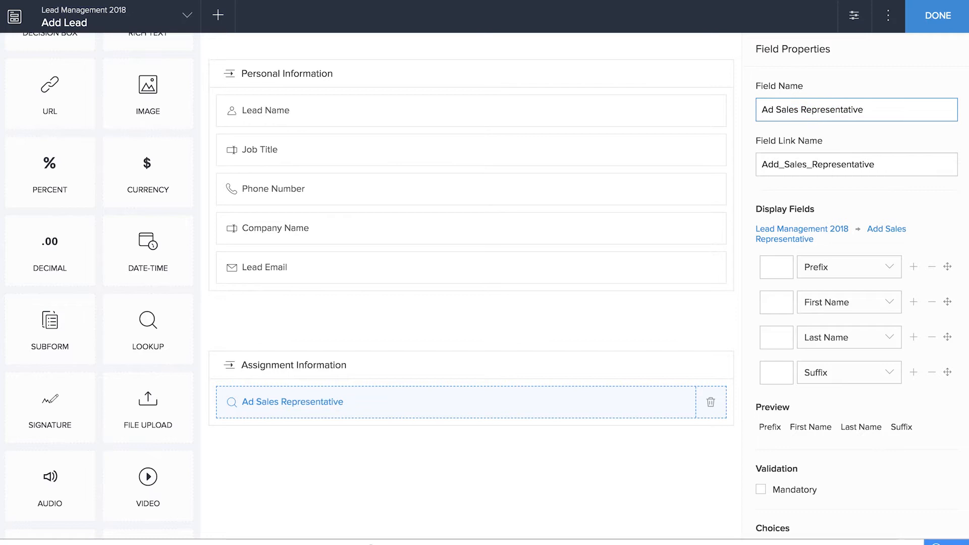
pyautogui.hotkey('ctrl', 'a')
pyautogui.write('Lead Owner')
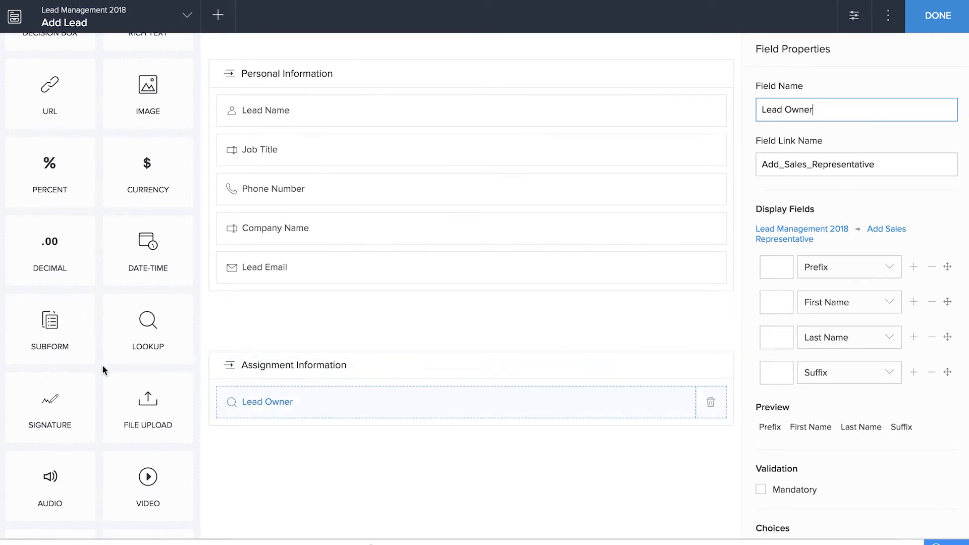
# Step: Add a drop-down field named Lead Status below Lead Owner in the Assignment Information section
pyautogui.scroll(10, 102, 365)
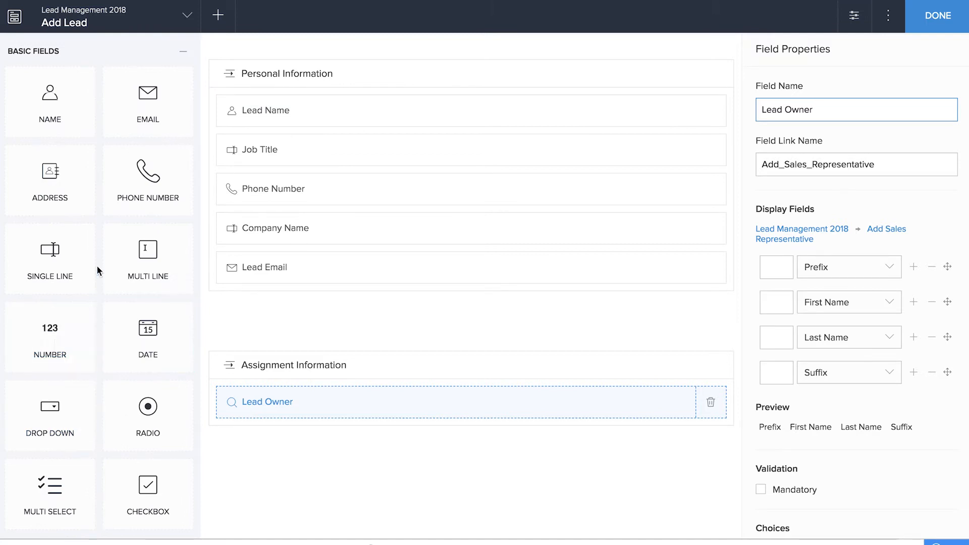
pyautogui.click(55, 405)
pyautogui.moveTo(55, 405); pyautogui.dragTo(305, 430)
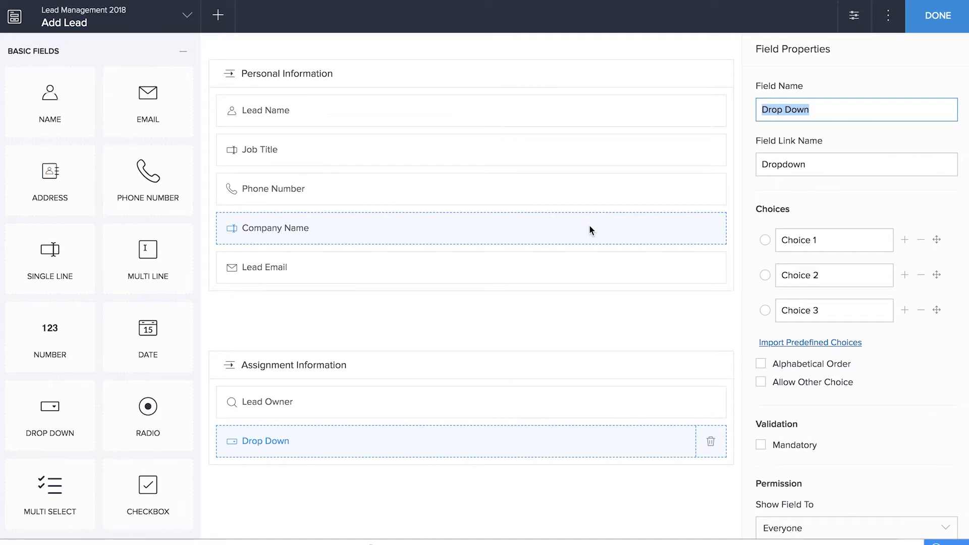
pyautogui.write('Lead Status')
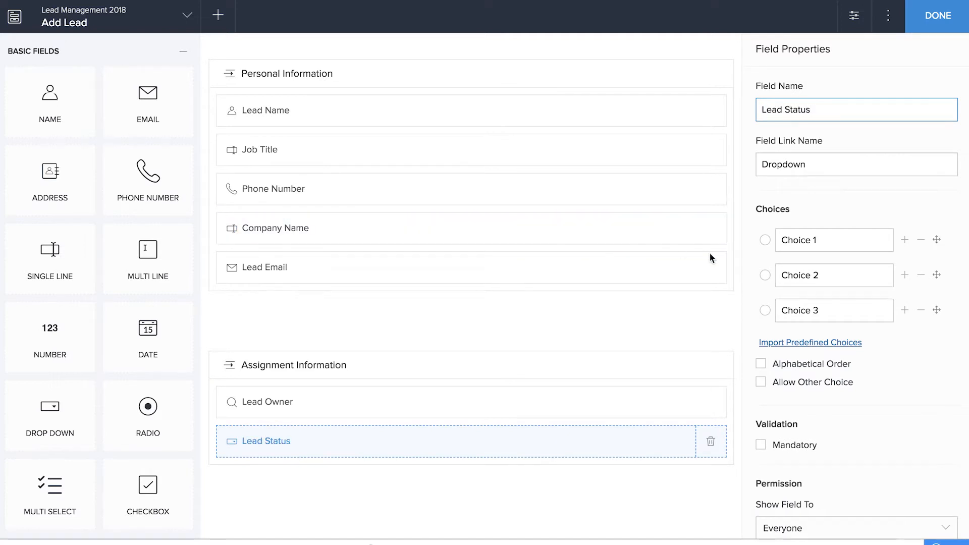
# Step: Define the Lead Status choices as New, Follow Up, Won and Unqualified/Lost, with New as the default
pyautogui.press('Tab')
pyautogui.write('New')
pyautogui.press('Tab')
pyautogui.write('Follow Up')
pyautogui.press('Tab')
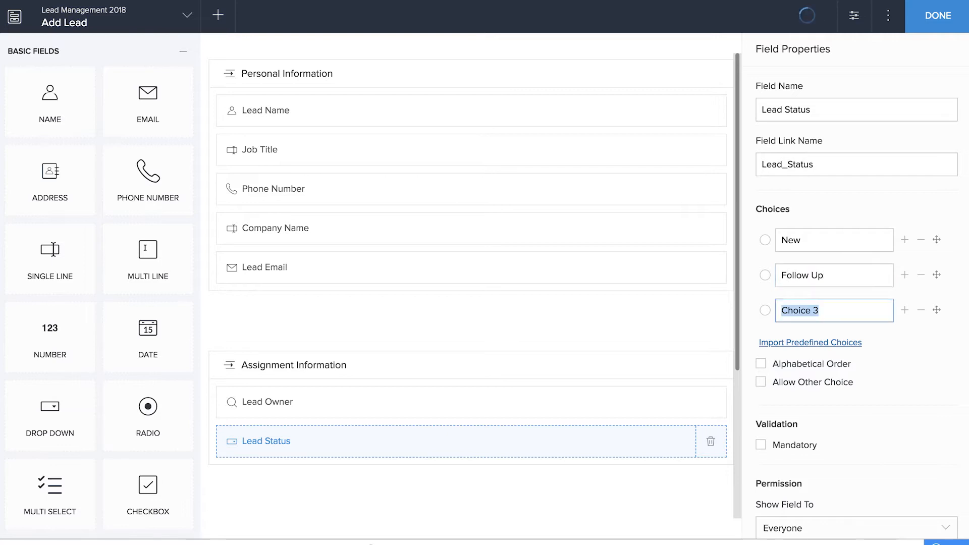
pyautogui.write('Won')
pyautogui.click(906, 311)
pyautogui.write('Unqualified/Lost')
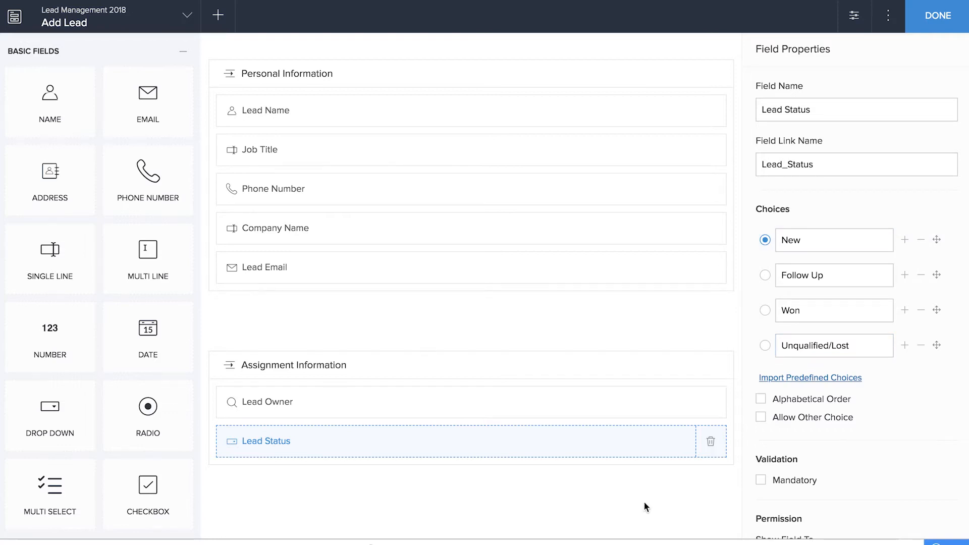
# Step: Add a multi-line field named Comments below Lead Status and finish editing the Add Lead form
pyautogui.scroll(-3, 645, 510)
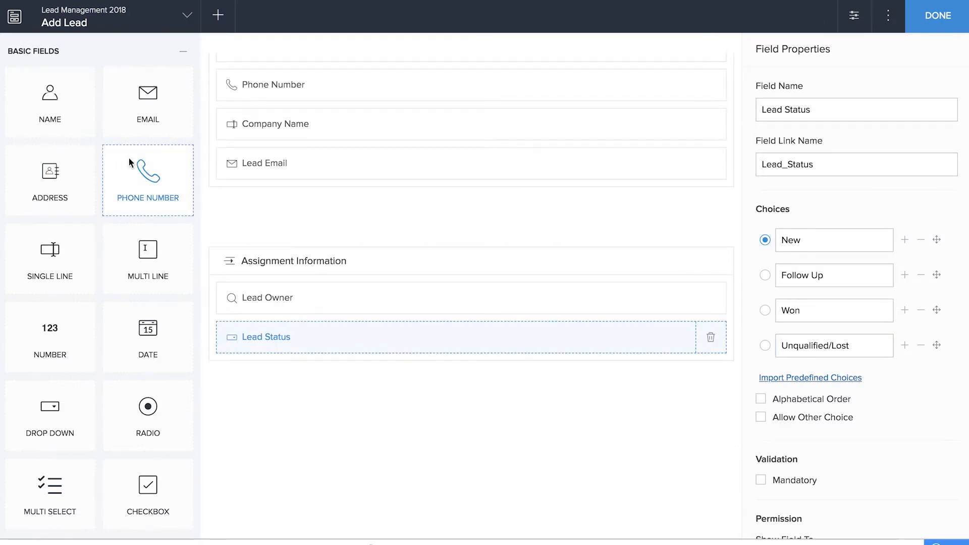
pyautogui.moveTo(141, 258); pyautogui.dragTo(334, 388)
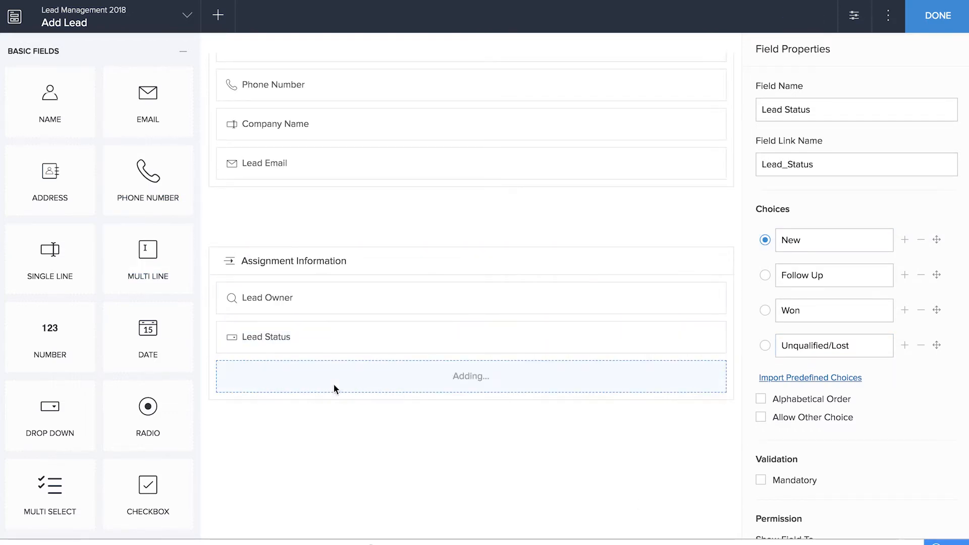
pyautogui.write('Comments')
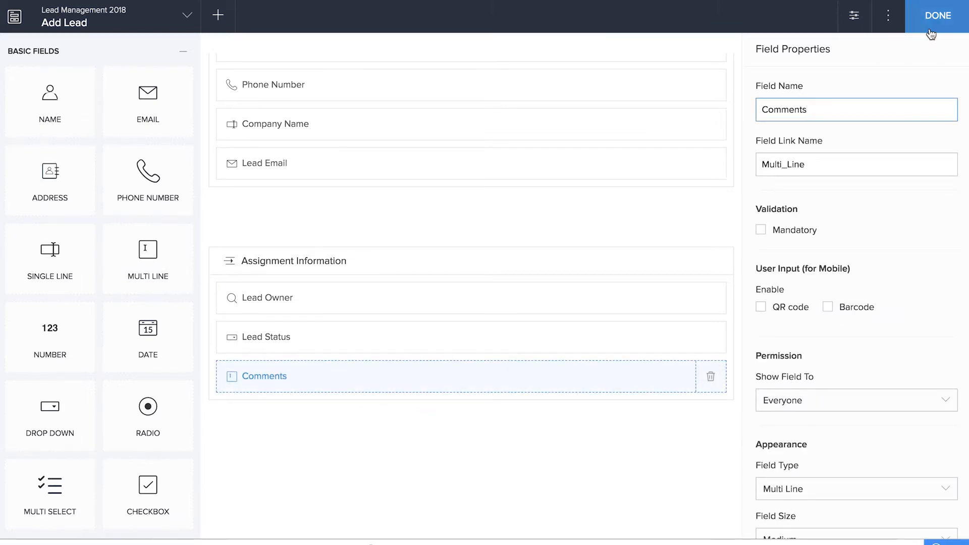
pyautogui.click(933, 21)
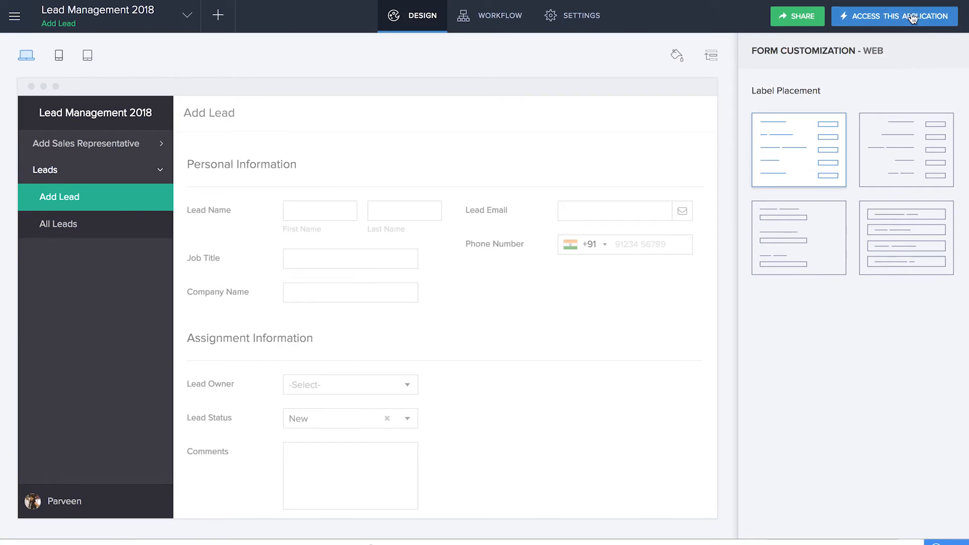
# Step: Open the live application in a new tab and check the Lead Owner choices in the Add Lead form
pyautogui.rightClick(913, 17)
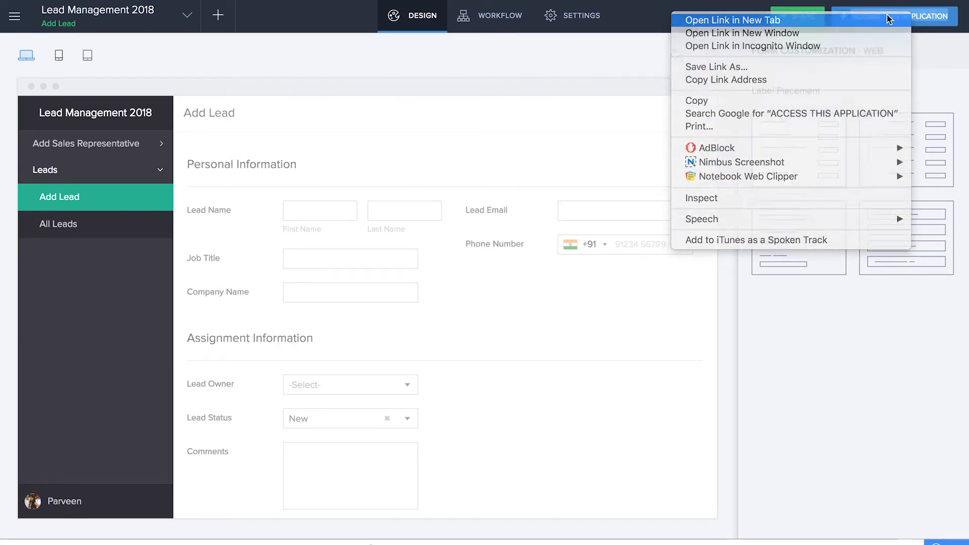
pyautogui.click(887, 17)
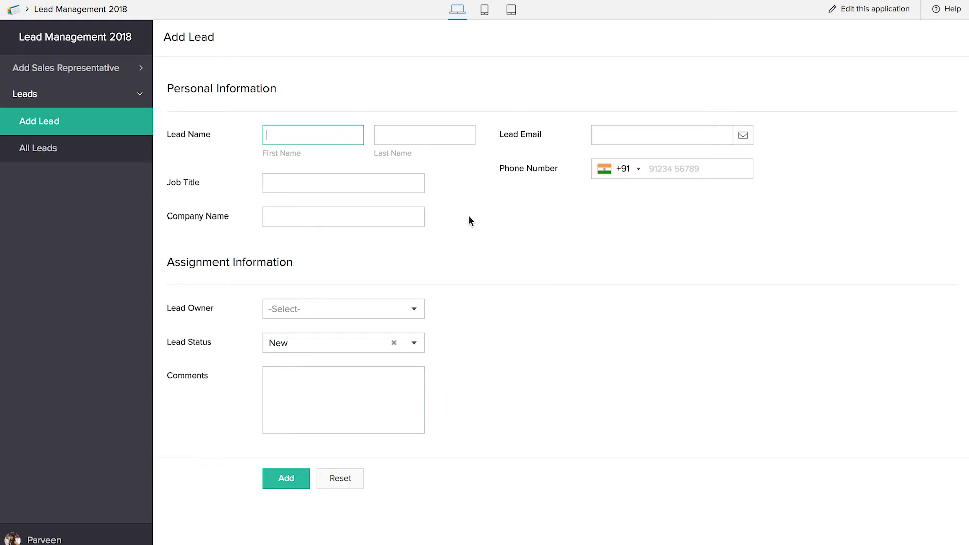
pyautogui.click(407, 317)
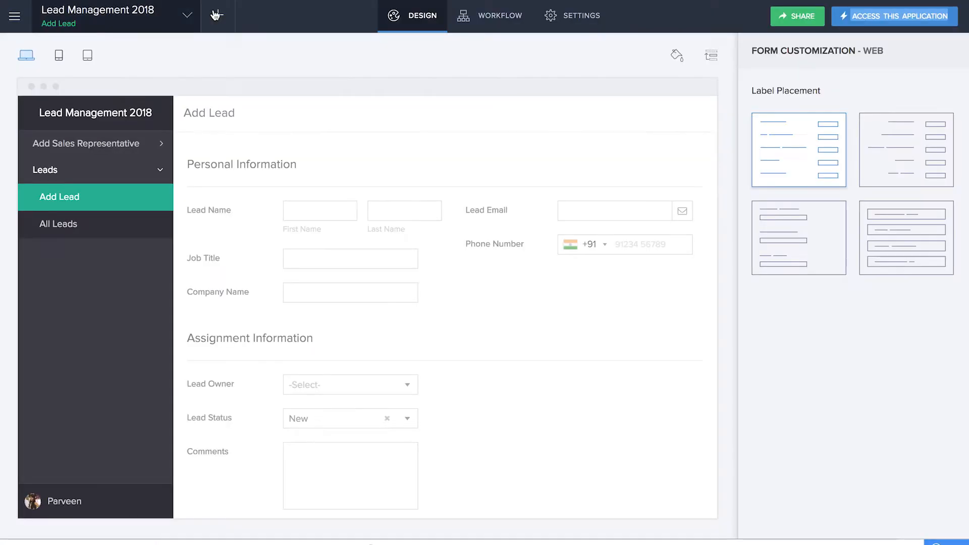
# Step: Create a form workflow named Assign Lead owner that runs when an Add Lead record is created
pyautogui.click(215, 16)
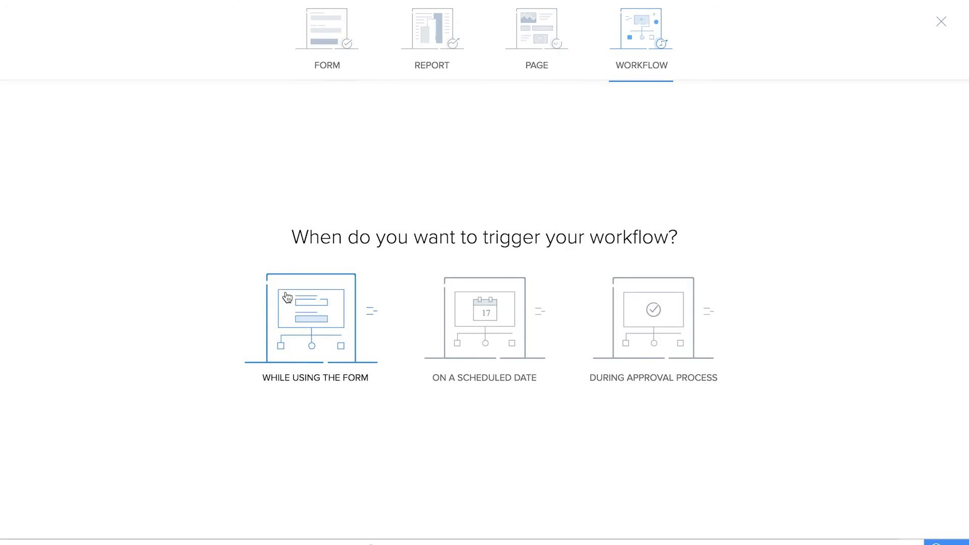
pyautogui.click(287, 296)
pyautogui.click(482, 218)
pyautogui.click(481, 270)
pyautogui.click(458, 322)
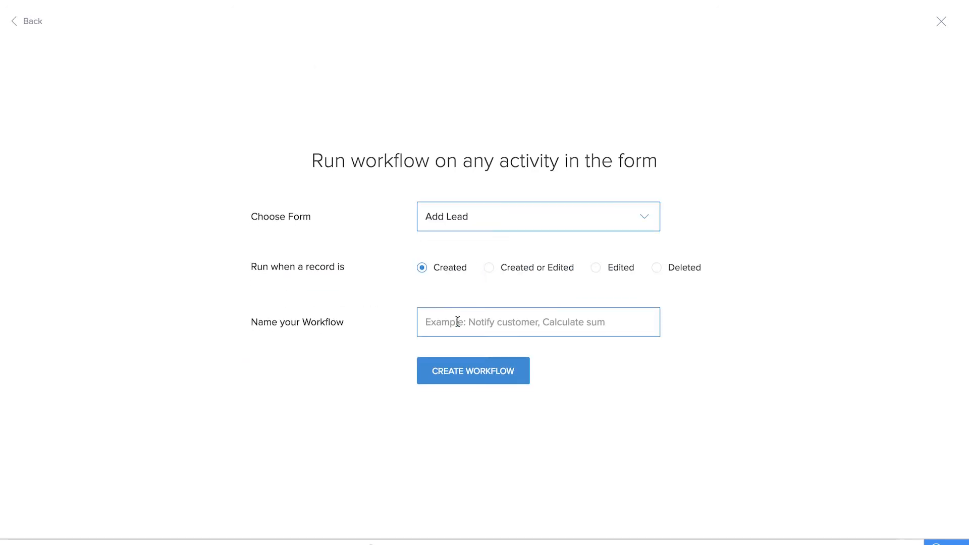
pyautogui.write('Assign Lead owne')
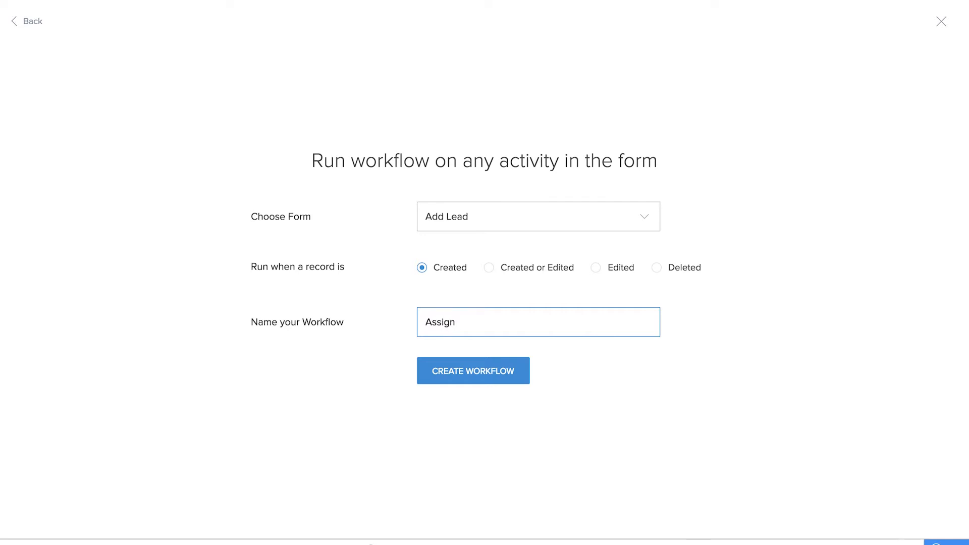
pyautogui.write('r')
pyautogui.click(474, 370)
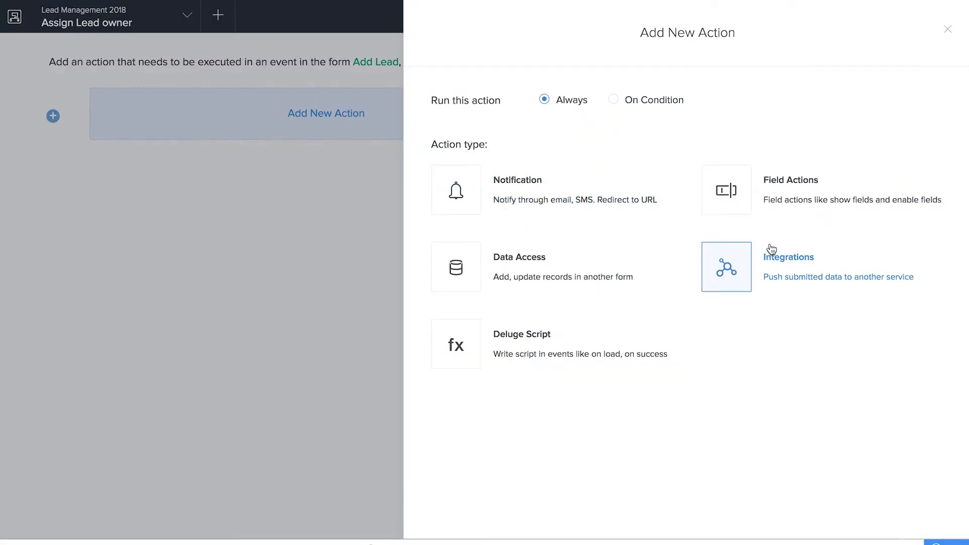
# Step: Add an on-load Deluge script to the workflow with the if condition zoho.loginuserid != zoho.adminuserid
pyautogui.click(600, 341)
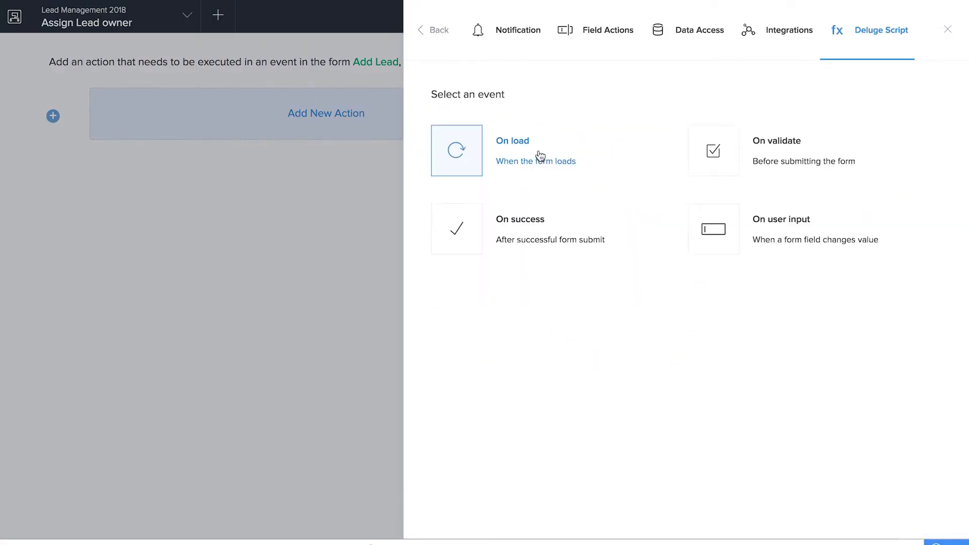
pyautogui.click(549, 160)
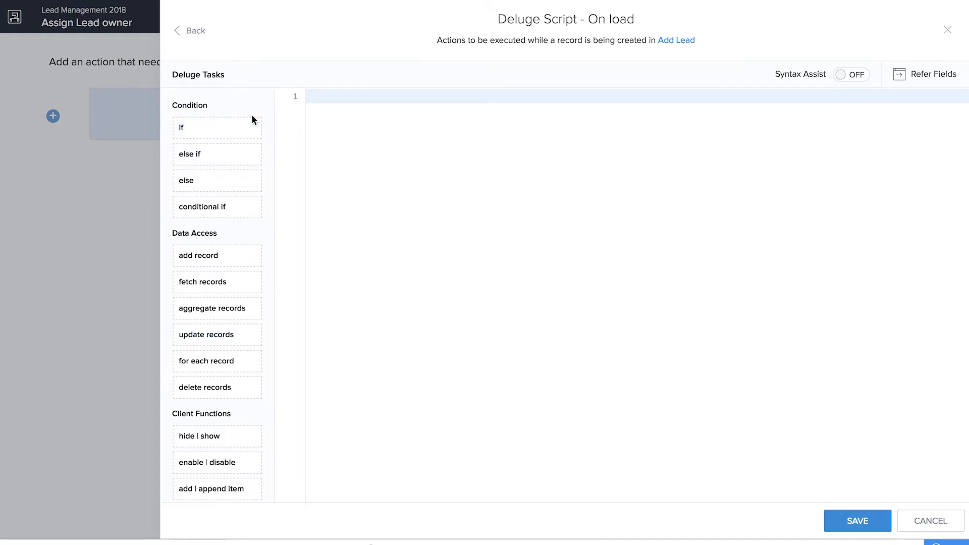
pyautogui.moveTo(249, 122); pyautogui.dragTo(358, 126)
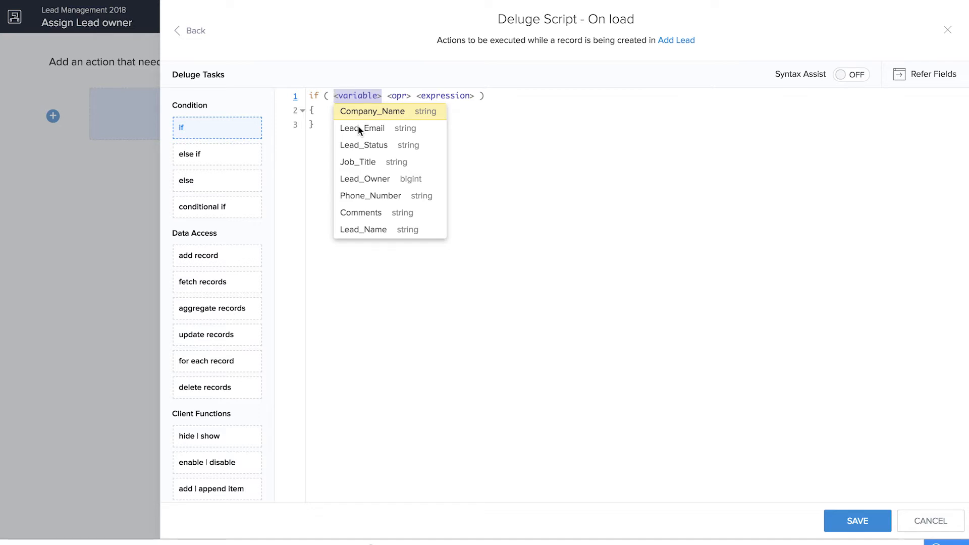
pyautogui.write('zoho.')
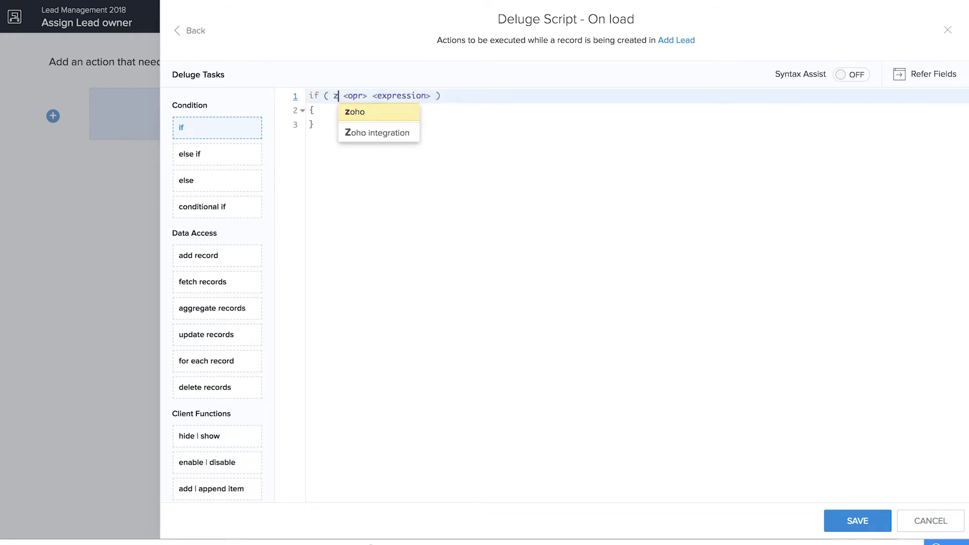
pyautogui.click(386, 112)
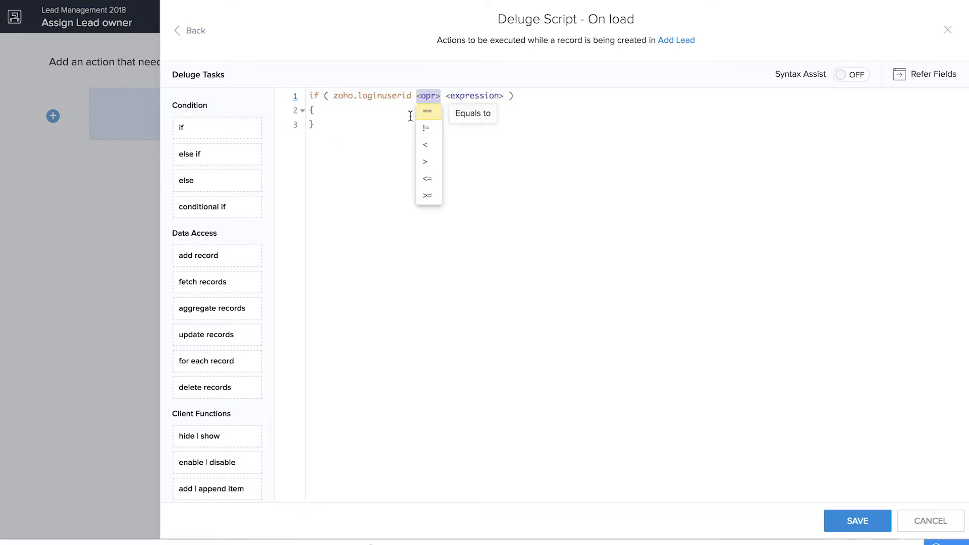
pyautogui.click(433, 130)
pyautogui.write('zoho.')
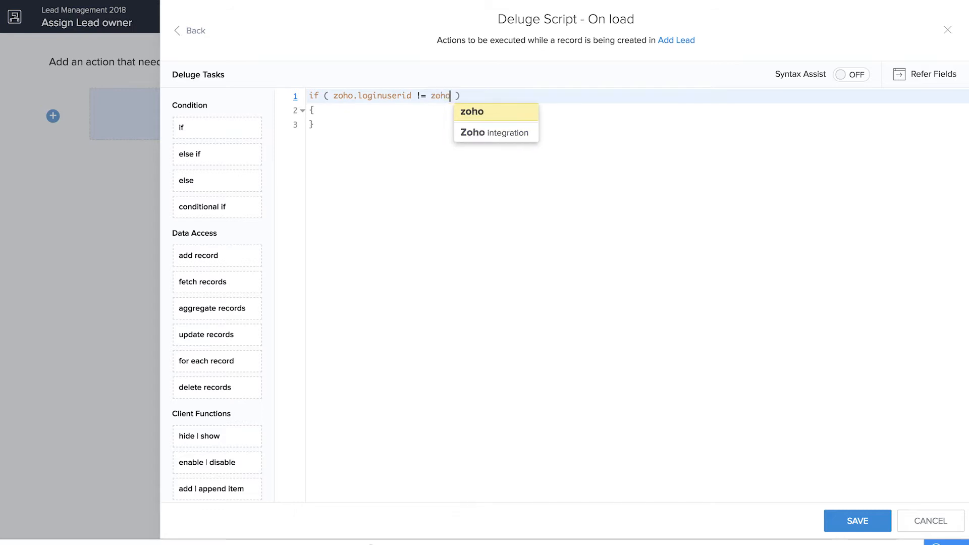
pyautogui.click(473, 162)
pyautogui.click(389, 109)
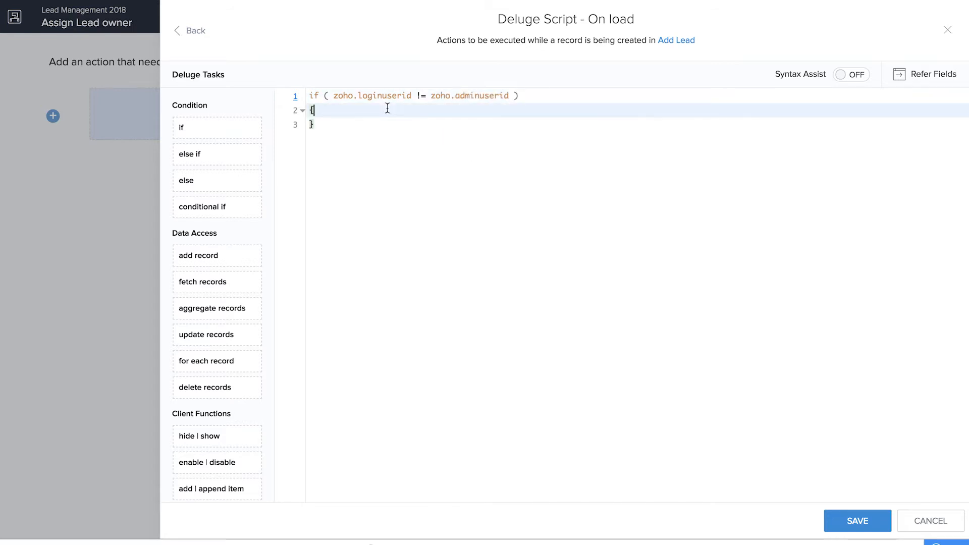
# Step: Inside the if block, set input.Lead_Owner by fetching the Add_Sales_Representative record where Email == zoho.loginuserid
pyautogui.press('Return')
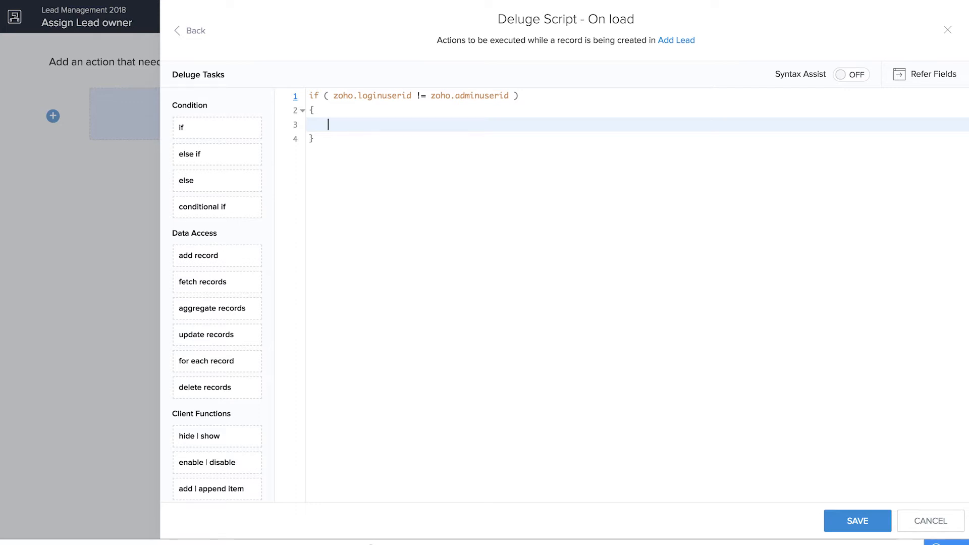
pyautogui.moveTo(201, 277); pyautogui.dragTo(367, 123)
pyautogui.click(367, 123)
pyautogui.write('input. = <form> [ <field> <opr> <expression> ];')
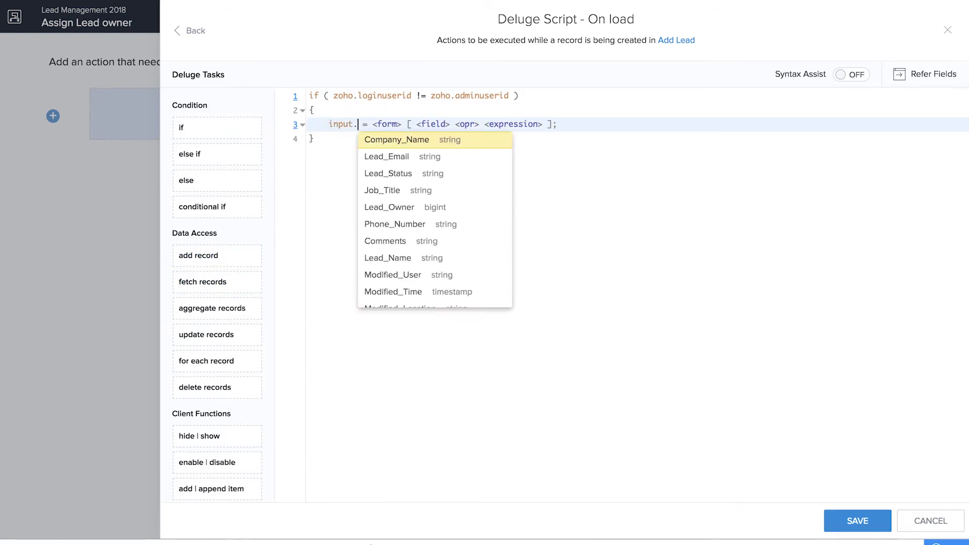
pyautogui.click(376, 204)
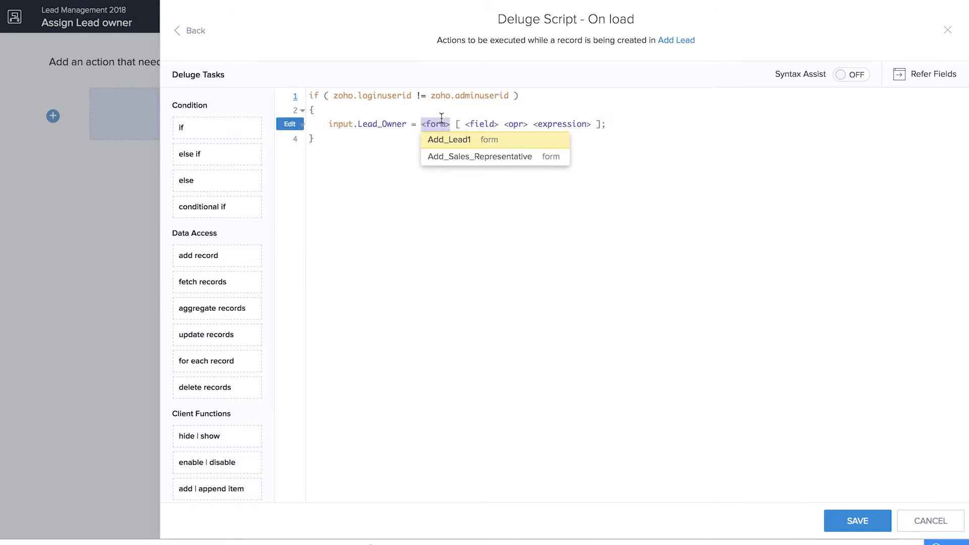
pyautogui.click(449, 156)
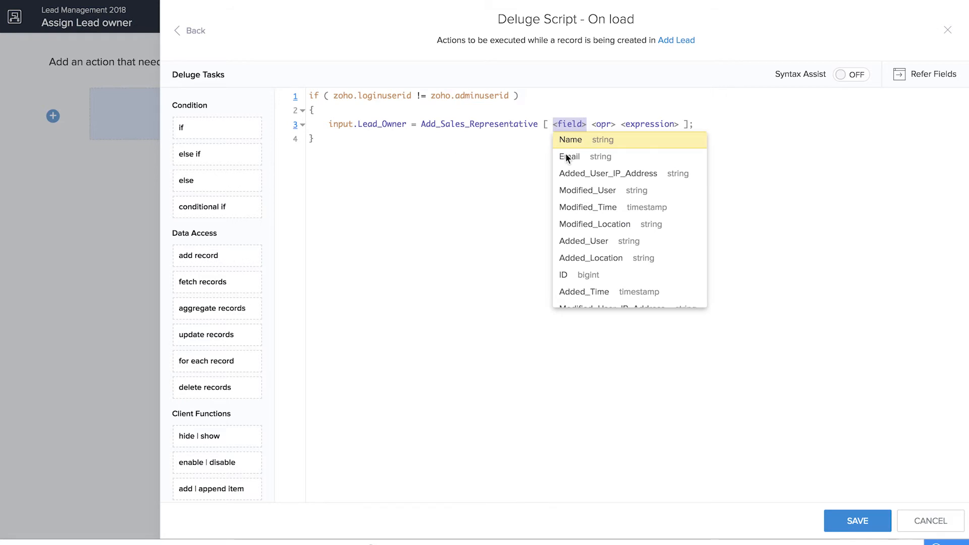
pyautogui.click(584, 159)
pyautogui.click(593, 141)
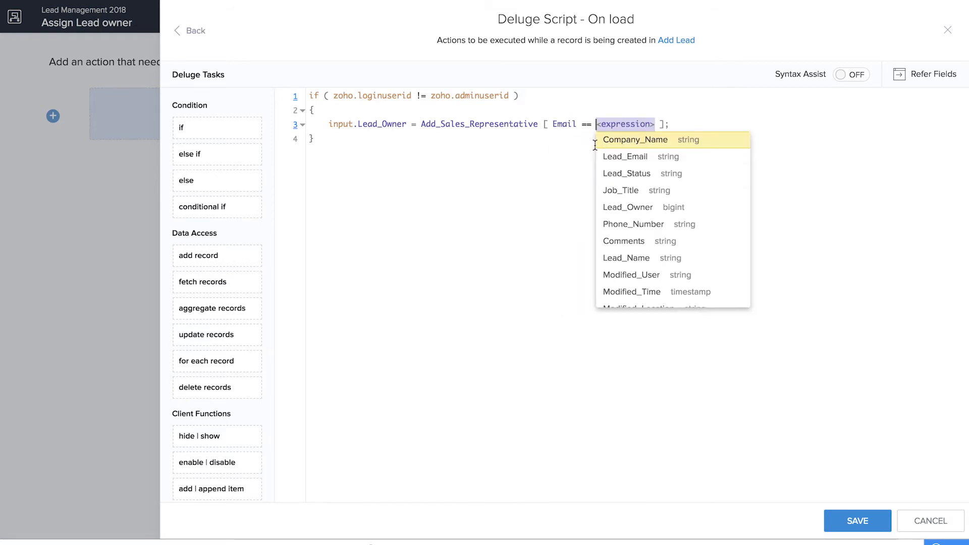
pyautogui.write('zoho.')
pyautogui.click(631, 142)
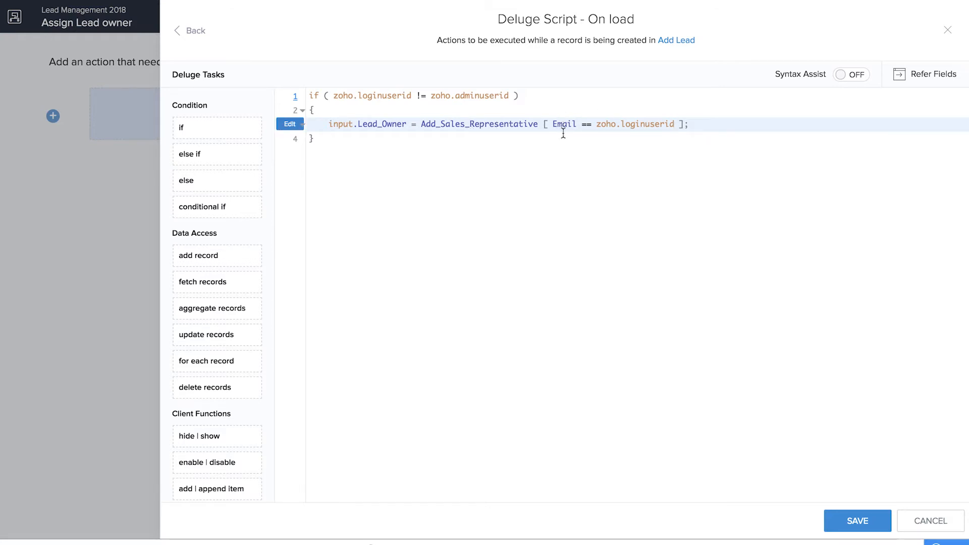
# Step: Append .ID to the Add_Sales_Representative fetch expression and end the statement with a semicolon
pyautogui.click(705, 124)
pyautogui.press('Return')
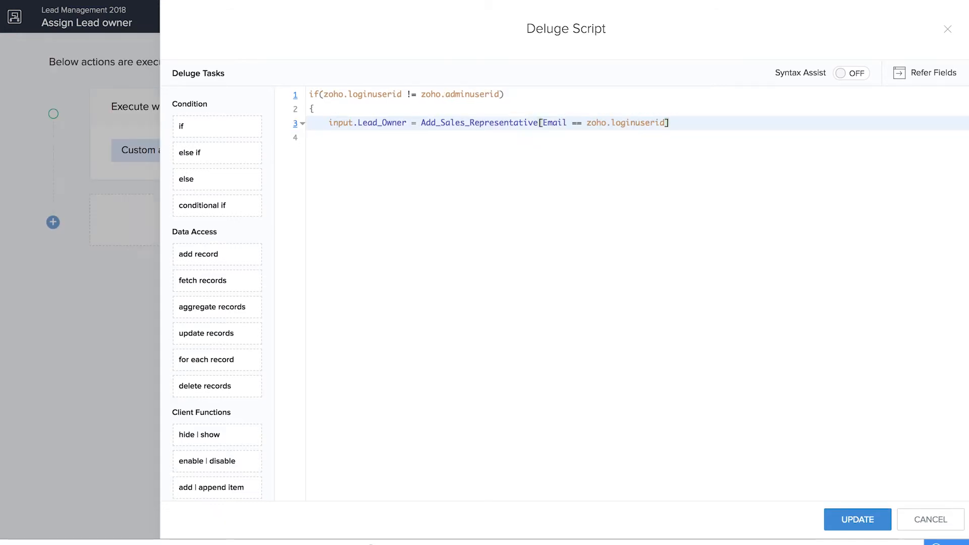
pyautogui.write('.')
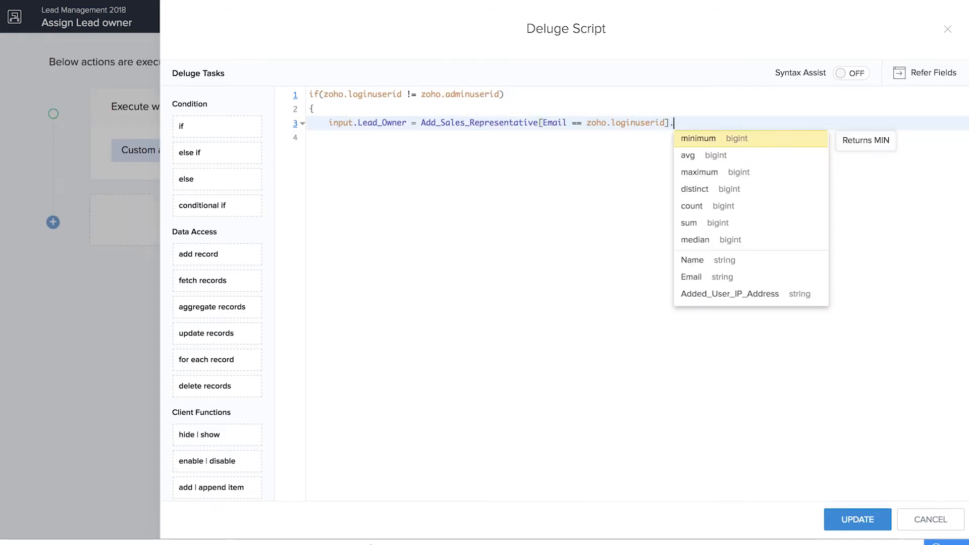
pyautogui.write('ID;')
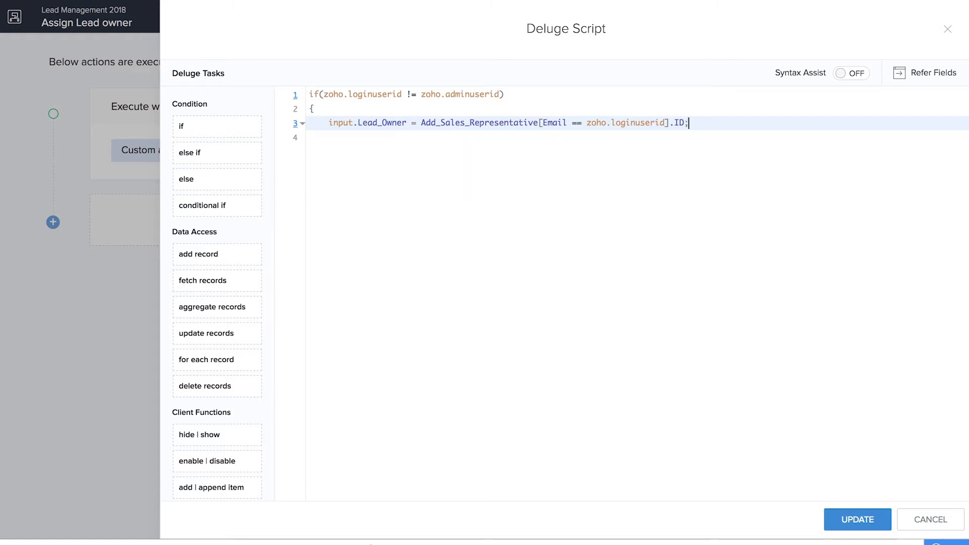
# Step: Add a line that disables the Lead_Owner field, close the if block and update the script
pyautogui.press('Return')
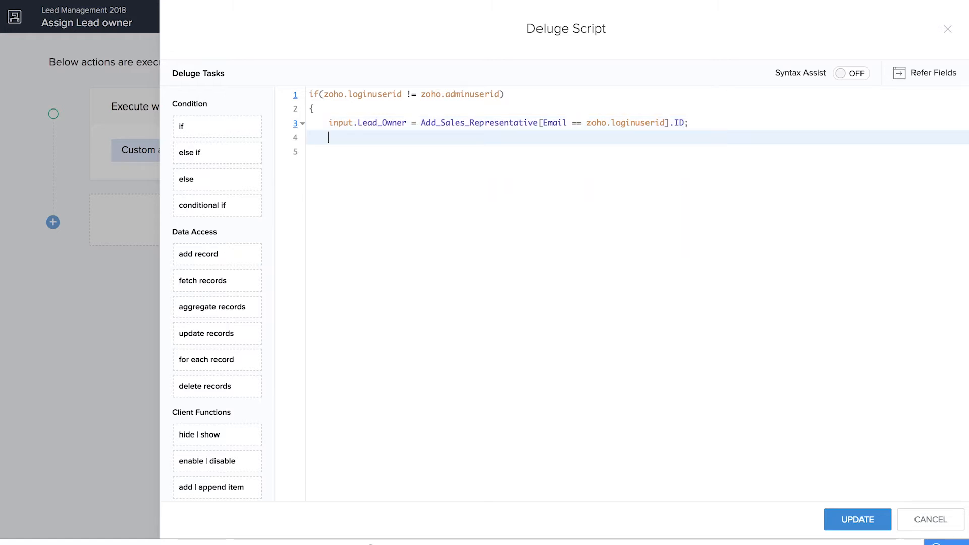
pyautogui.write('di')
pyautogui.click(363, 153)
pyautogui.click(399, 220)
pyautogui.click(327, 153)
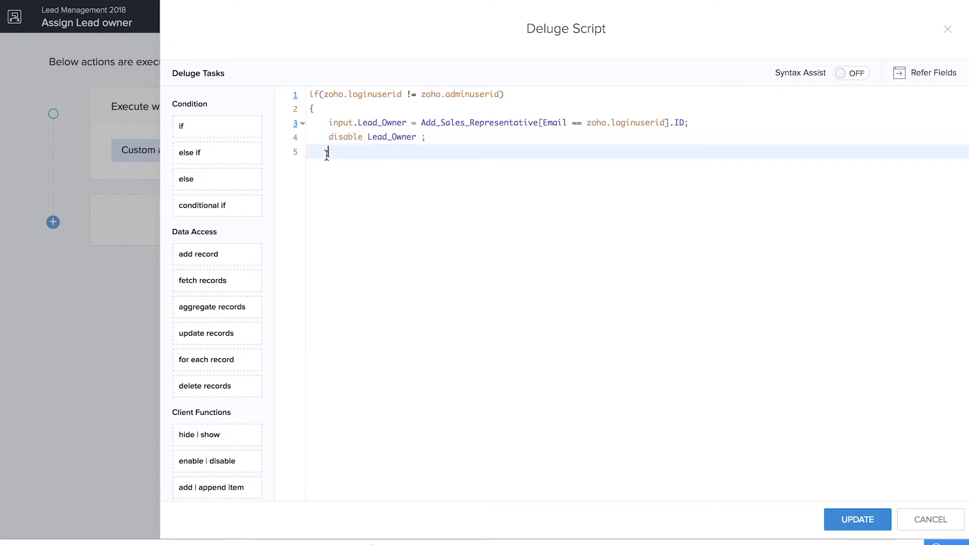
pyautogui.click(867, 519)
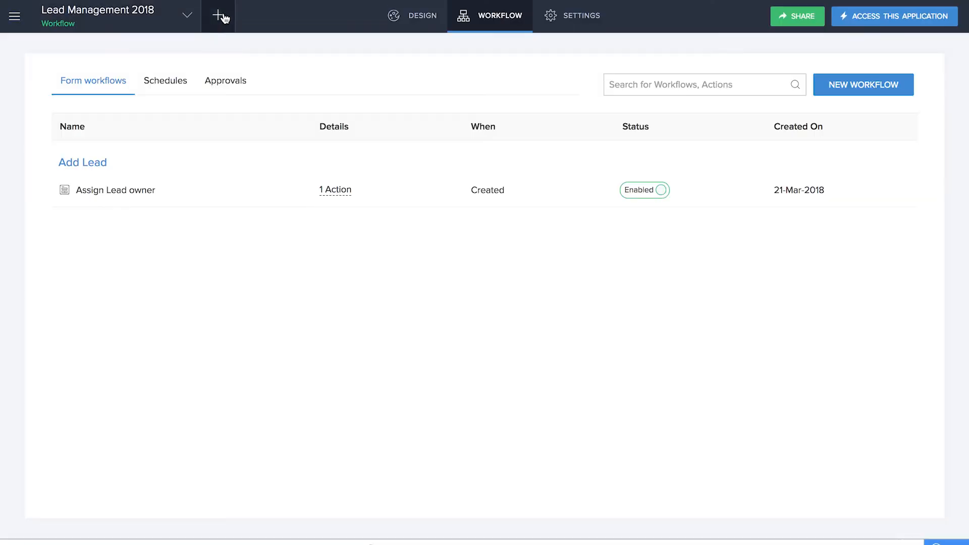
# Step: Create a new form from scratch named Add activity in the Lead Management 2018 application
pyautogui.click(223, 18)
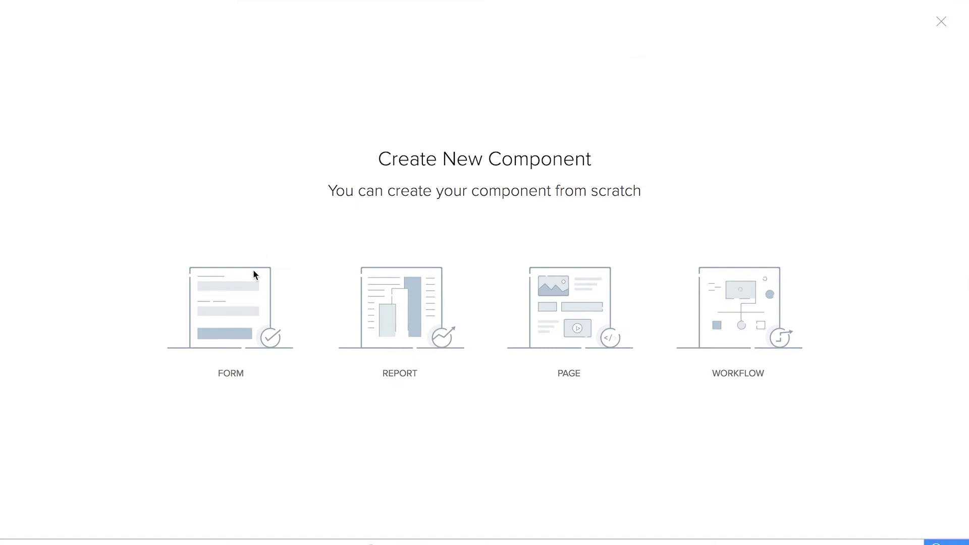
pyautogui.click(253, 271)
pyautogui.click(245, 314)
pyautogui.write('A')
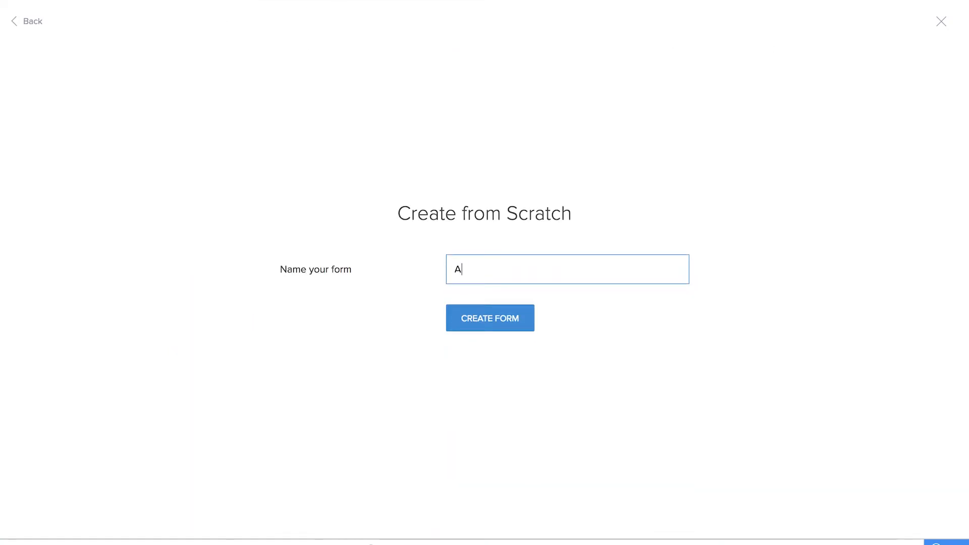
pyautogui.write('dd activity')
pyautogui.click(503, 322)
# Step: Add a lookup field to the form that relates to the Lead Name field of the Add Lead form
pyautogui.scroll(-5, 147, 340)
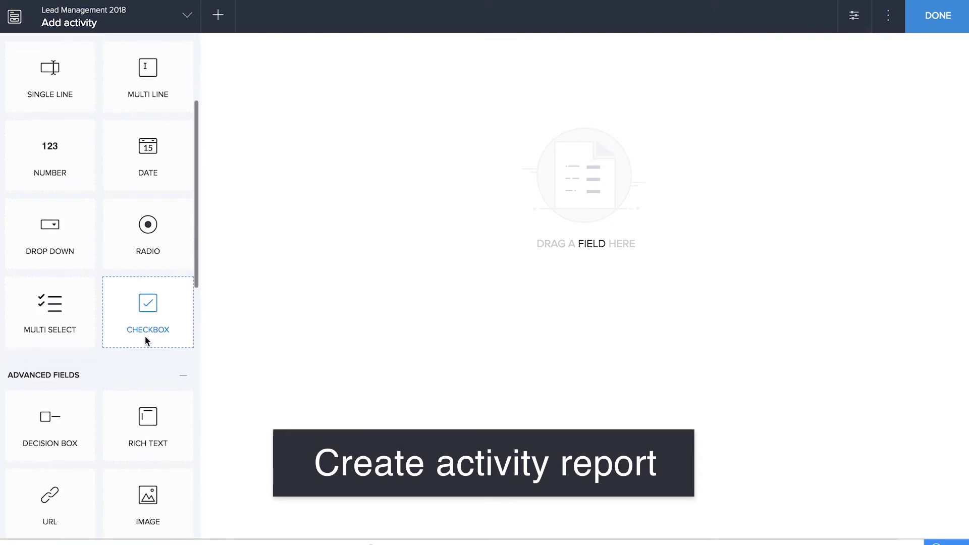
pyautogui.scroll(-2, 147, 340)
pyautogui.scroll(-2, 147, 445)
pyautogui.moveTo(148, 434); pyautogui.dragTo(649, 183)
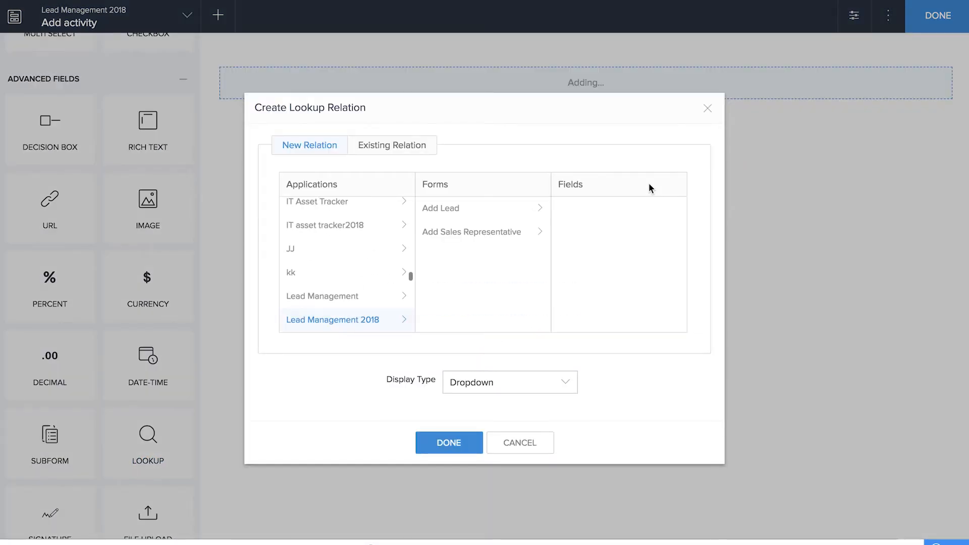
pyautogui.click(449, 212)
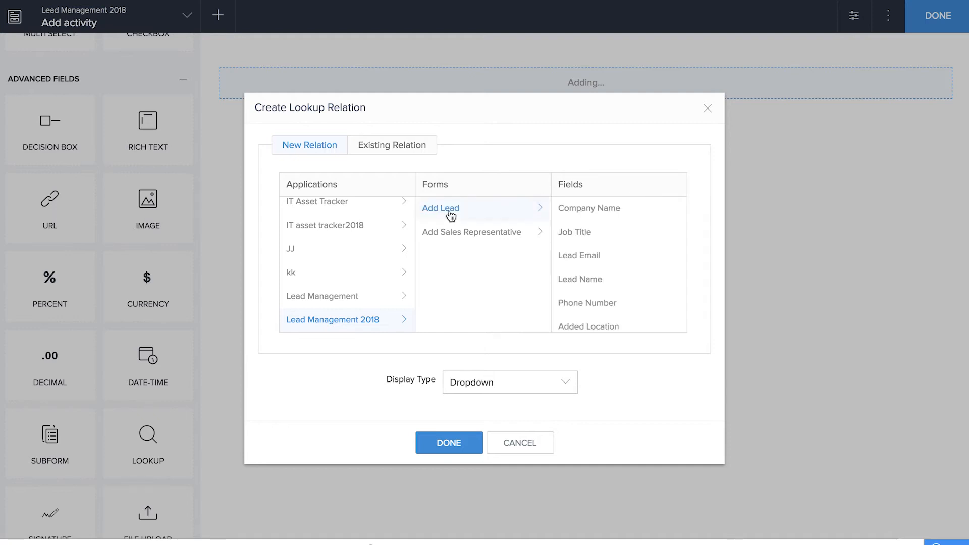
pyautogui.click(598, 283)
pyautogui.click(450, 444)
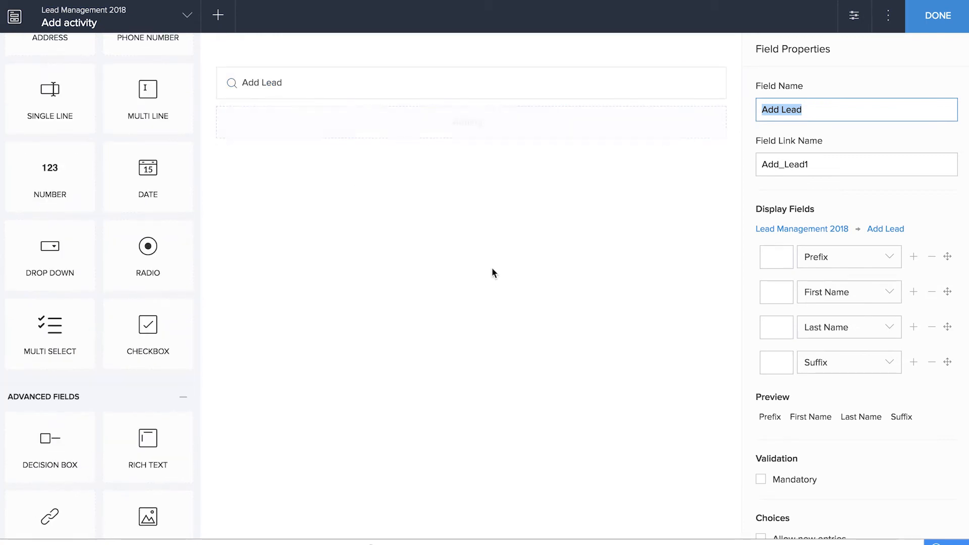
# Step: Add a drop-down field named Activity Type with the choices Call, Meeting and Email
pyautogui.write('Activity Type')
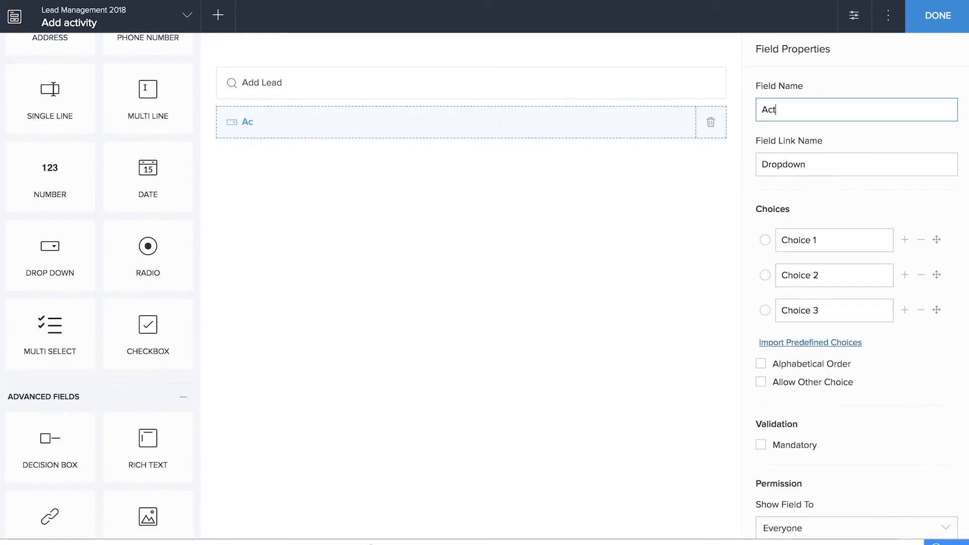
pyautogui.press('Tab')
pyautogui.press('Tab')
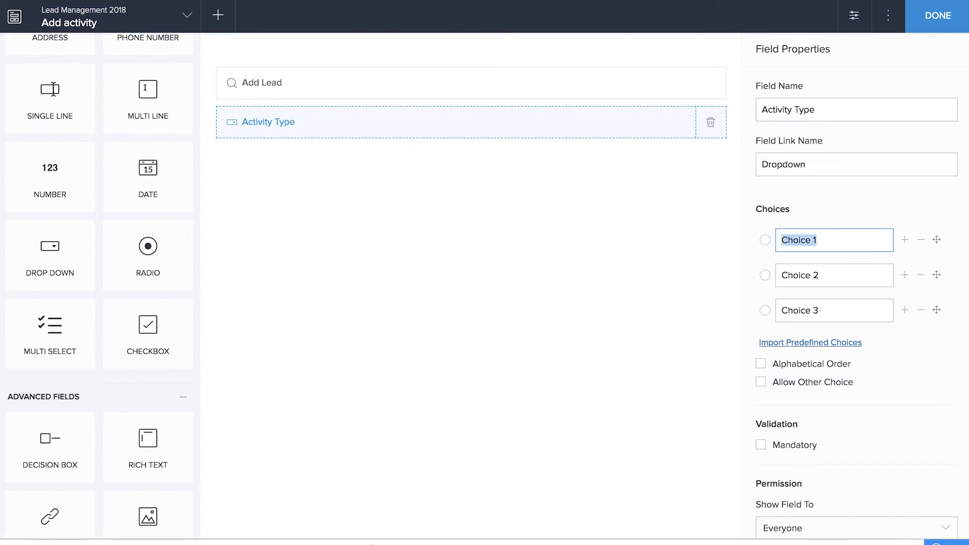
pyautogui.write('Call')
pyautogui.press('Tab')
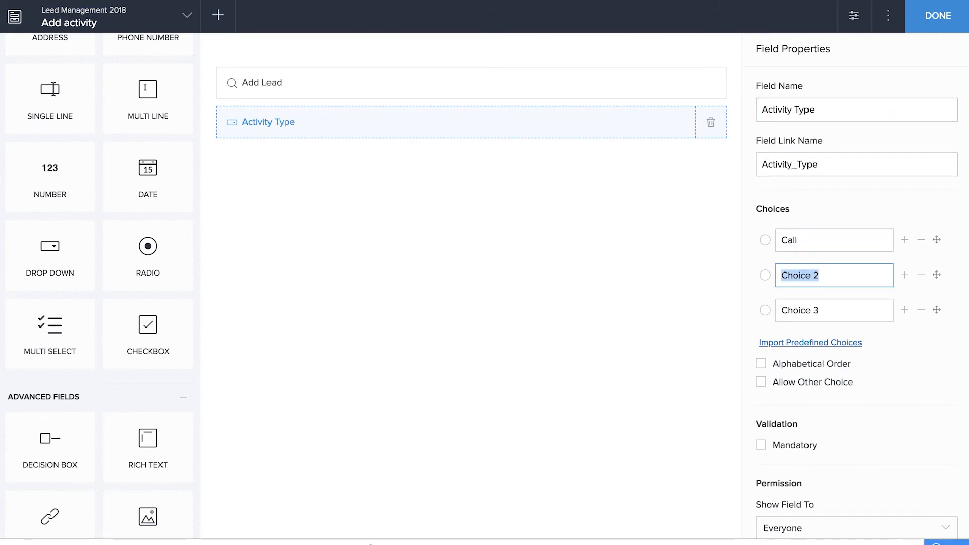
pyautogui.write('Meeting')
pyautogui.press('Tab')
pyautogui.write('Email')
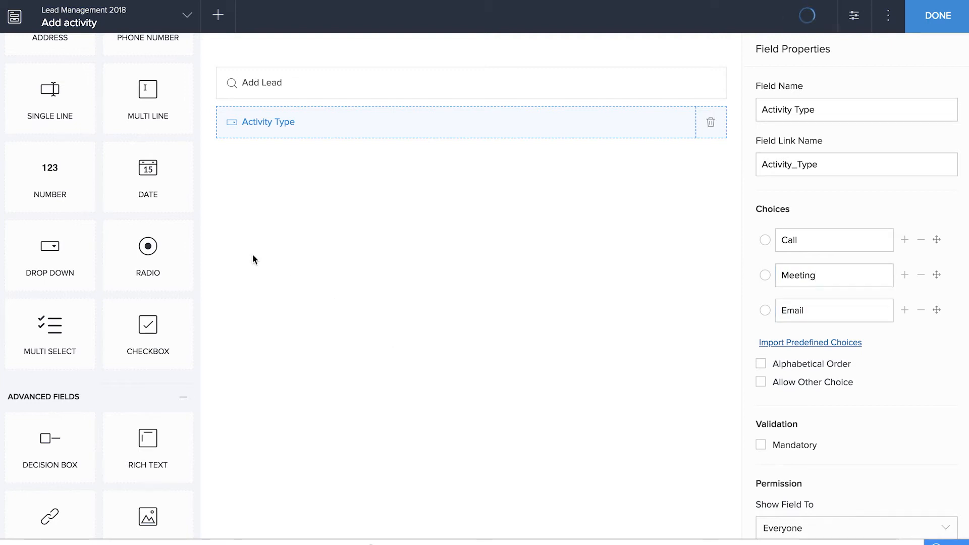
# Step: Add a radio field named Status below Activity Type, with Scheduled and Completed as its first two choices
pyautogui.scroll(3, 148, 255)
pyautogui.moveTo(145, 404); pyautogui.dragTo(615, 238)
pyautogui.write('Status')
pyautogui.press('Tab')
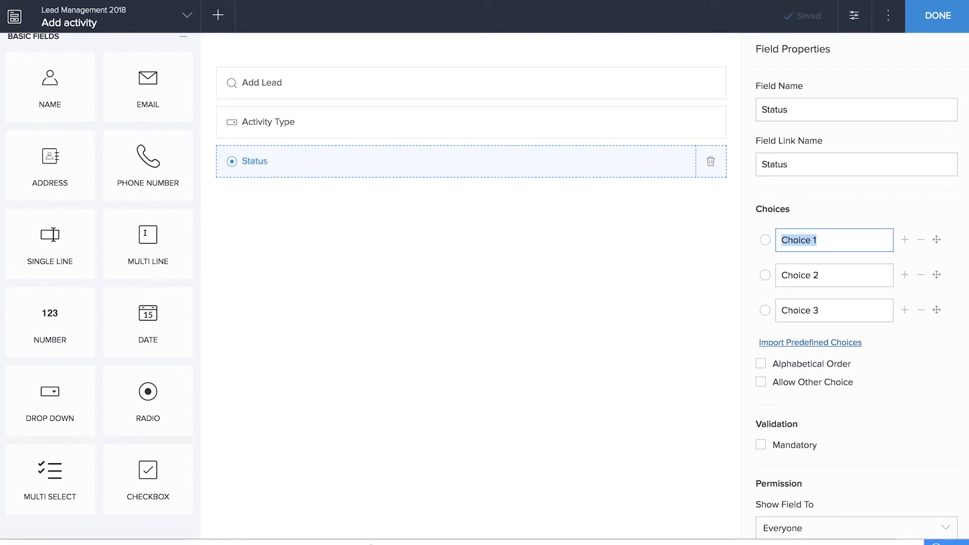
pyautogui.write('Scheduled')
pyautogui.press('Tab')
pyautogui.write('Completed')
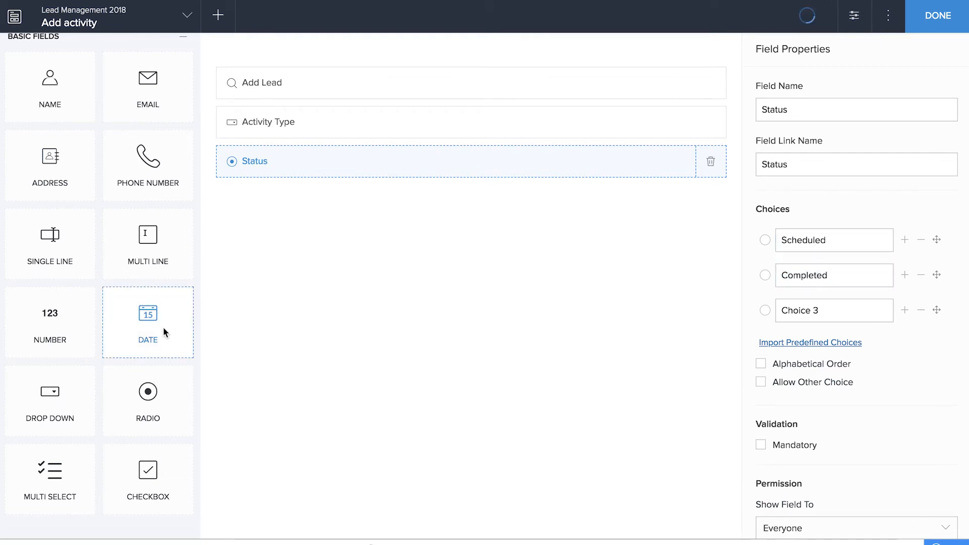
# Step: Add a Date-Time field and a multi-line field named Comments below the Status field
pyautogui.scroll(-10, 165, 333)
pyautogui.moveTo(162, 327); pyautogui.dragTo(433, 256)
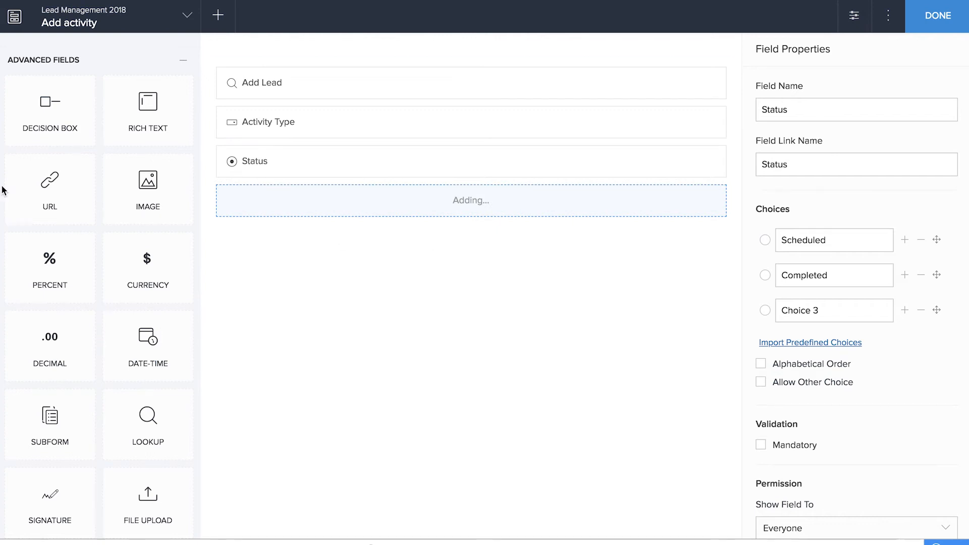
pyautogui.scroll(10, 153, 263)
pyautogui.moveTo(148, 257); pyautogui.dragTo(366, 266)
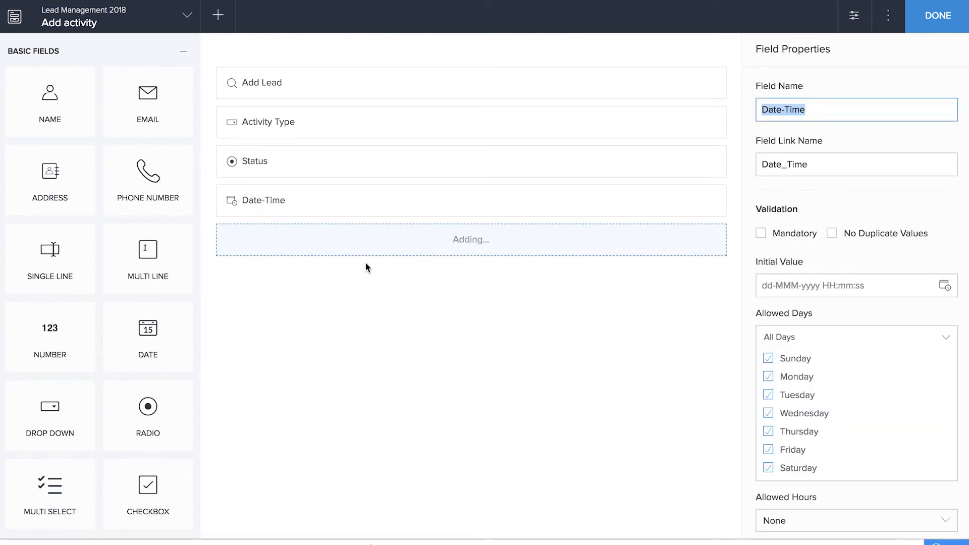
pyautogui.write('Comments')
# Step: Make Scheduled the default choice of the Status field and remove Choice 3
pyautogui.click(596, 160)
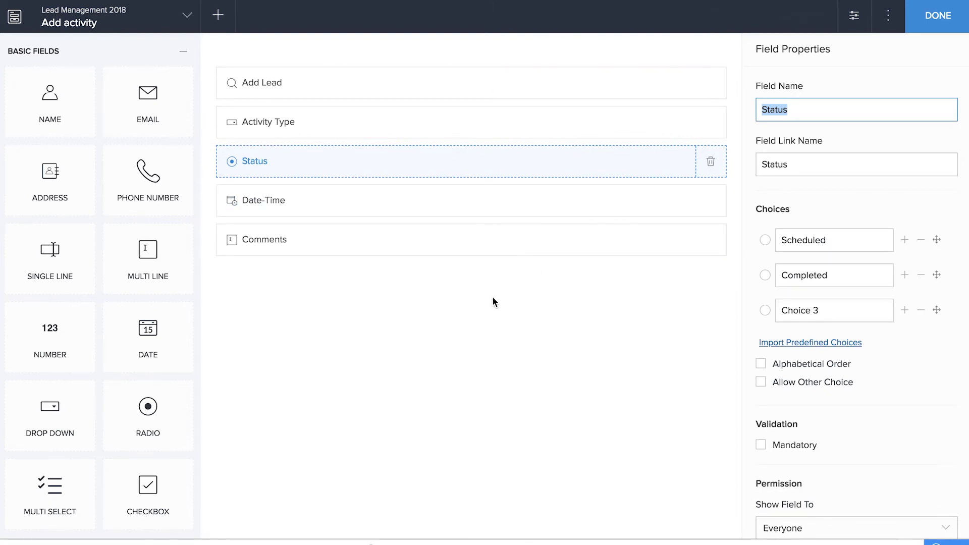
pyautogui.click(765, 240)
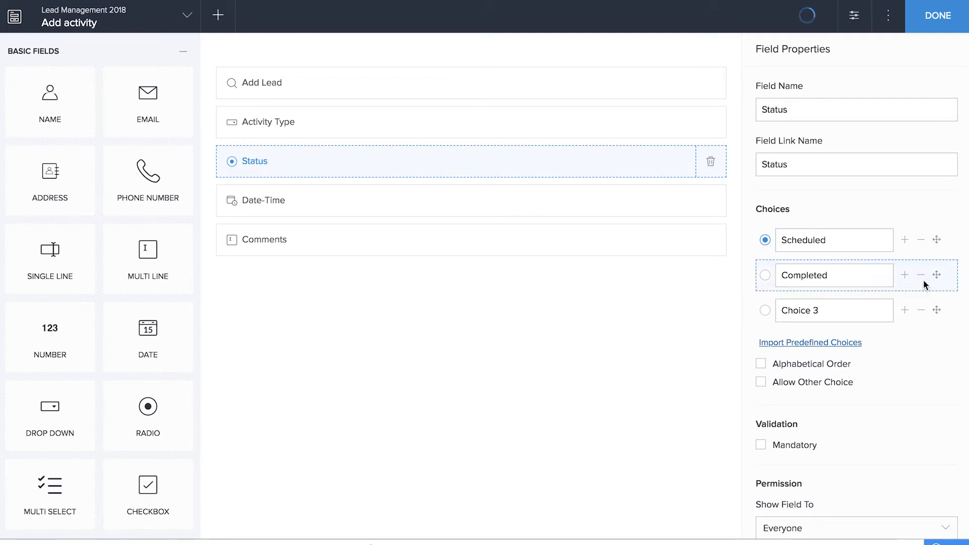
pyautogui.click(921, 309)
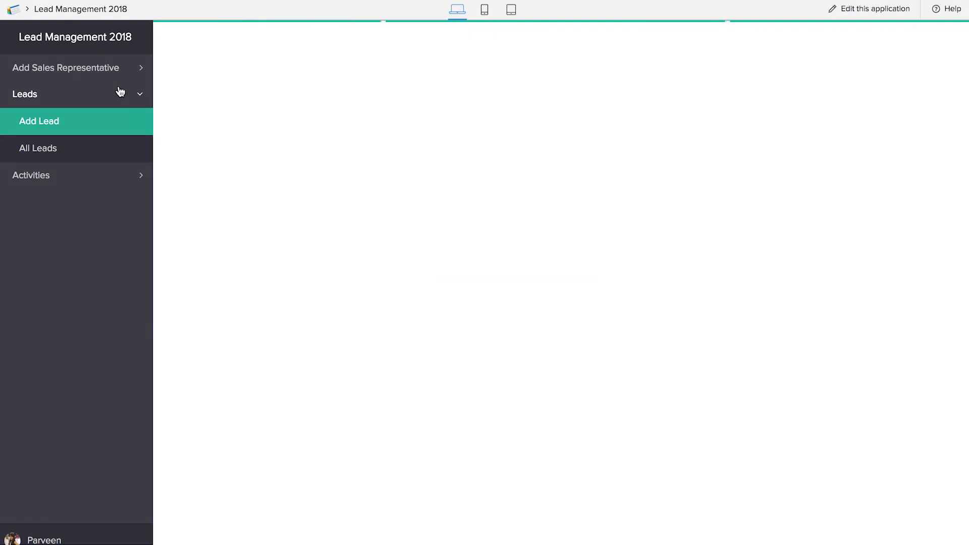
# Step: Open the Add activity form in the live application and check which leads its Add Lead field offers
pyautogui.click(85, 172)
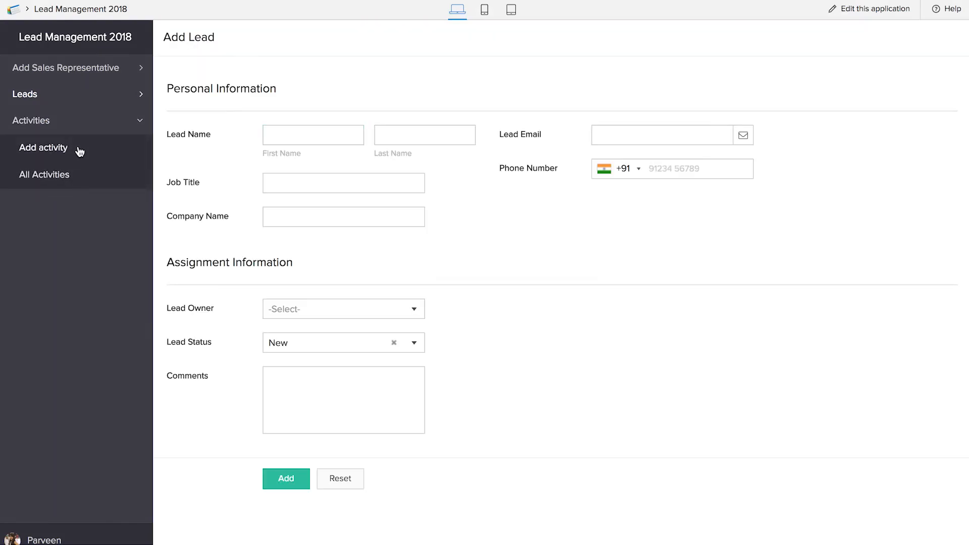
pyautogui.click(79, 150)
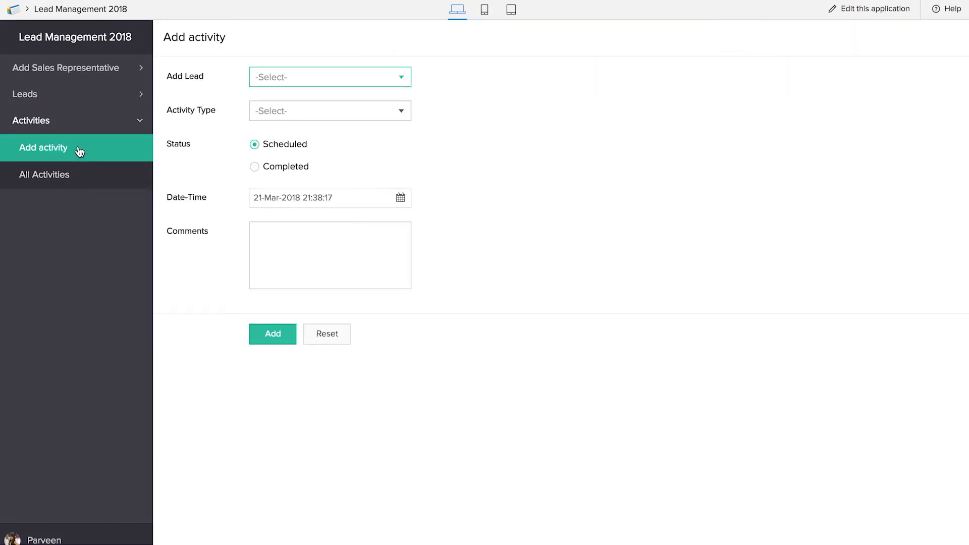
pyautogui.click(337, 79)
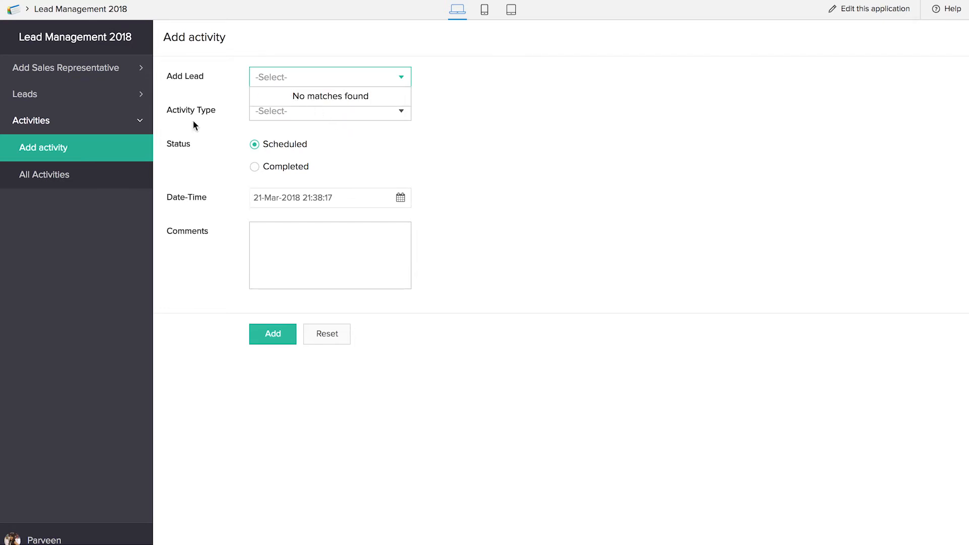
pyautogui.click(246, 129)
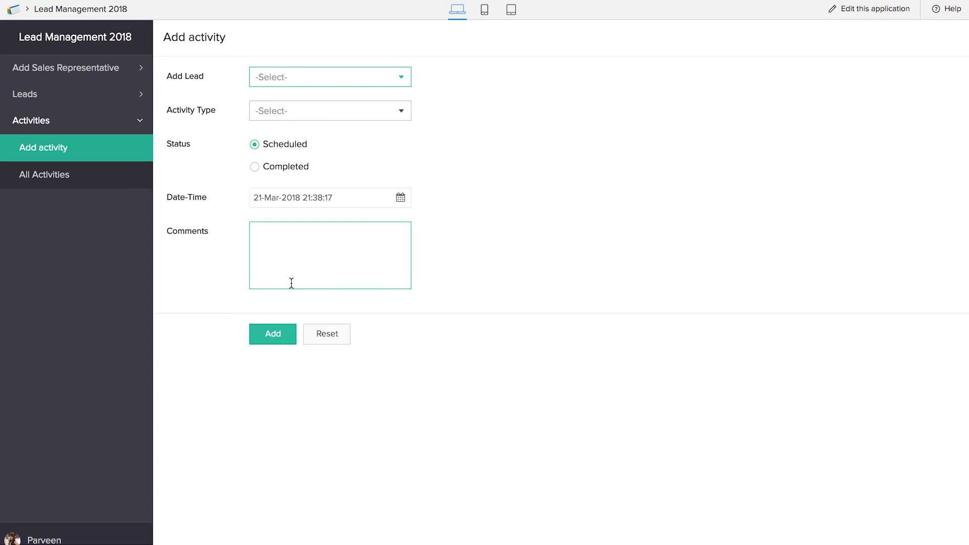
# Step: Start a new record in the Add Lead form and enter the lead's first and last name
pyautogui.click(66, 94)
pyautogui.click(71, 124)
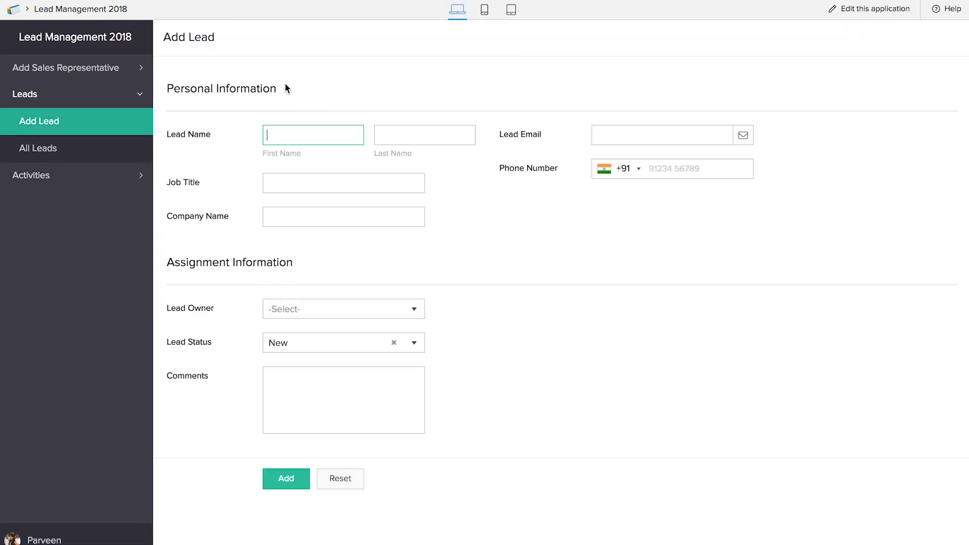
pyautogui.press('Tab')
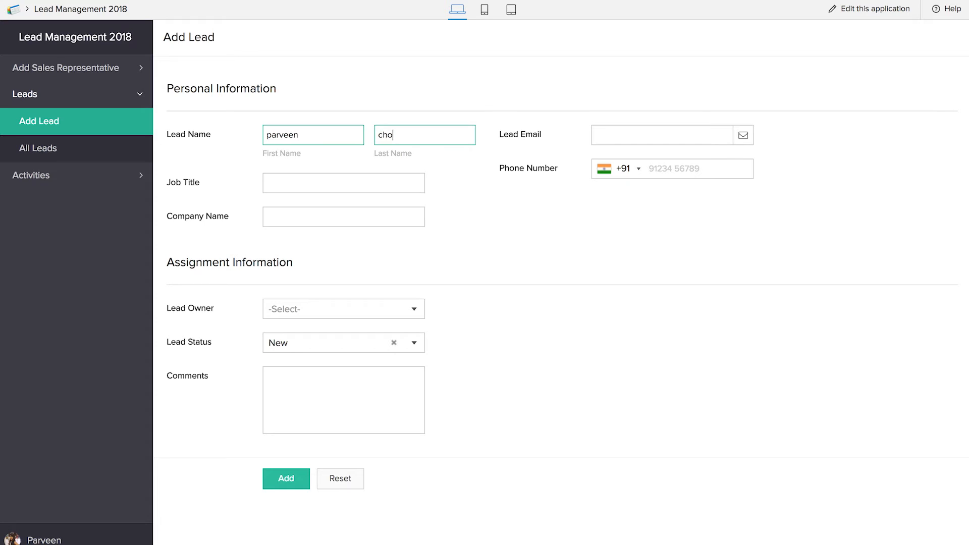
pyautogui.press('Tab')
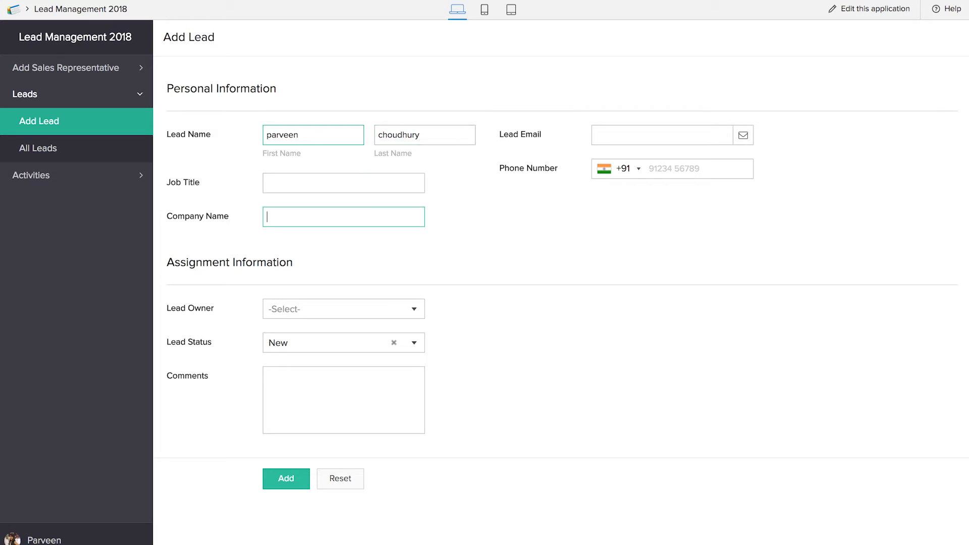
# Step: Fill in the lead's email address in the Lead Email field
pyautogui.click(607, 137)
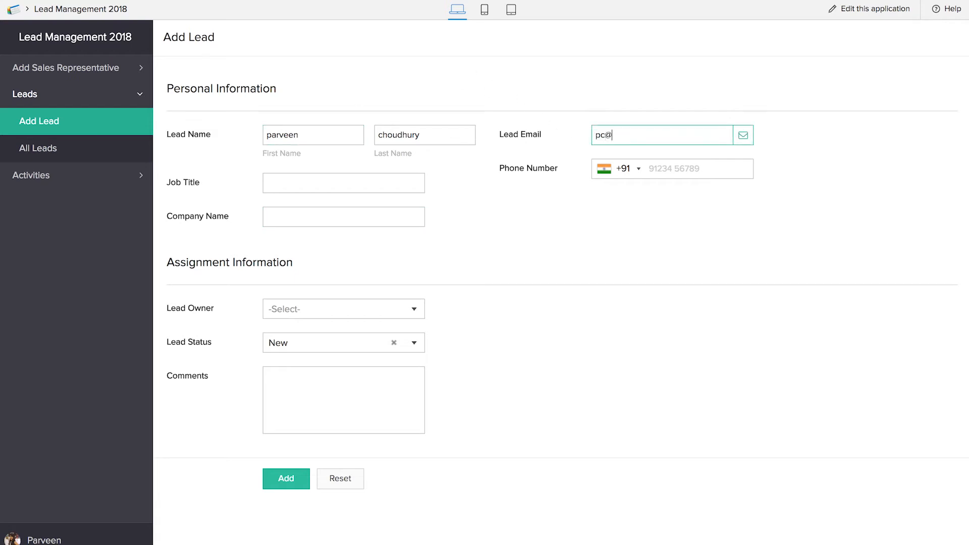
# Step: Set the lead's job title to marketing analyst and the company name to zoho
pyautogui.click(381, 185)
pyautogui.write('marketing analyst')
pyautogui.click(360, 215)
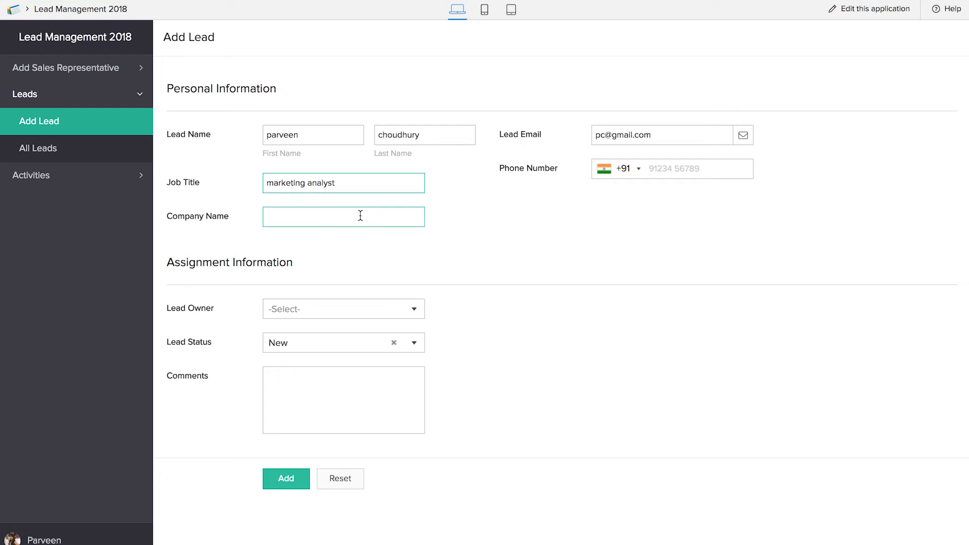
pyautogui.write('zoho')
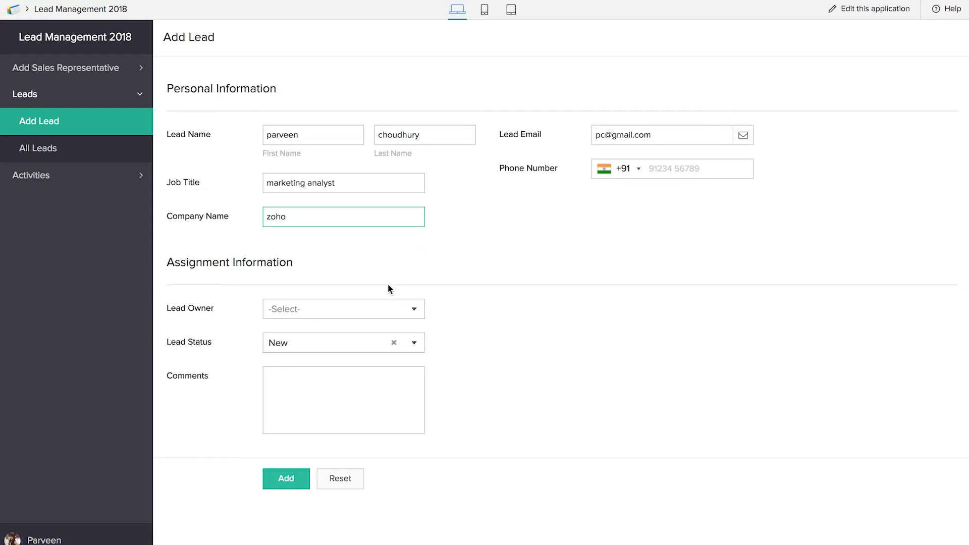
# Step: Add the lead with the listed sales representative as Lead Owner and the comment none, and view it in All Leads
pyautogui.click(371, 311)
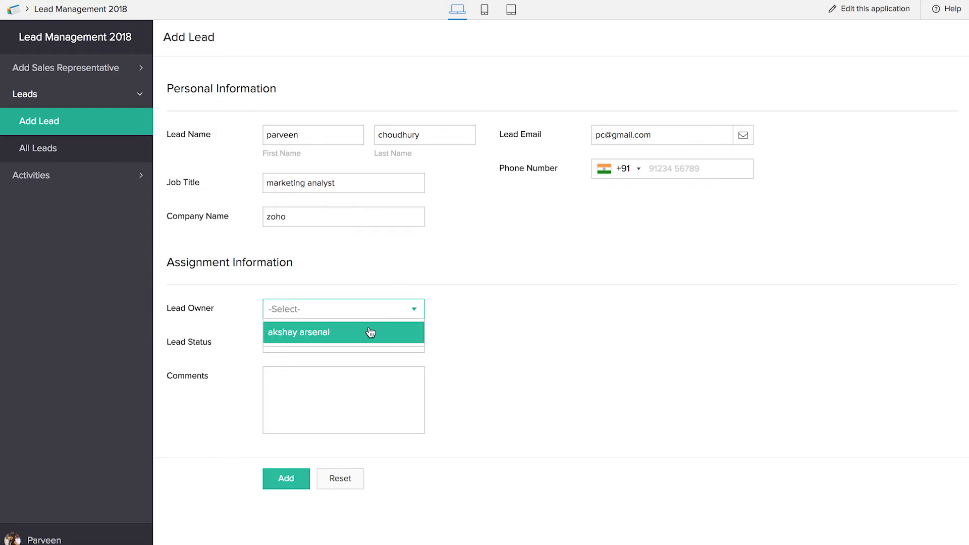
pyautogui.click(371, 332)
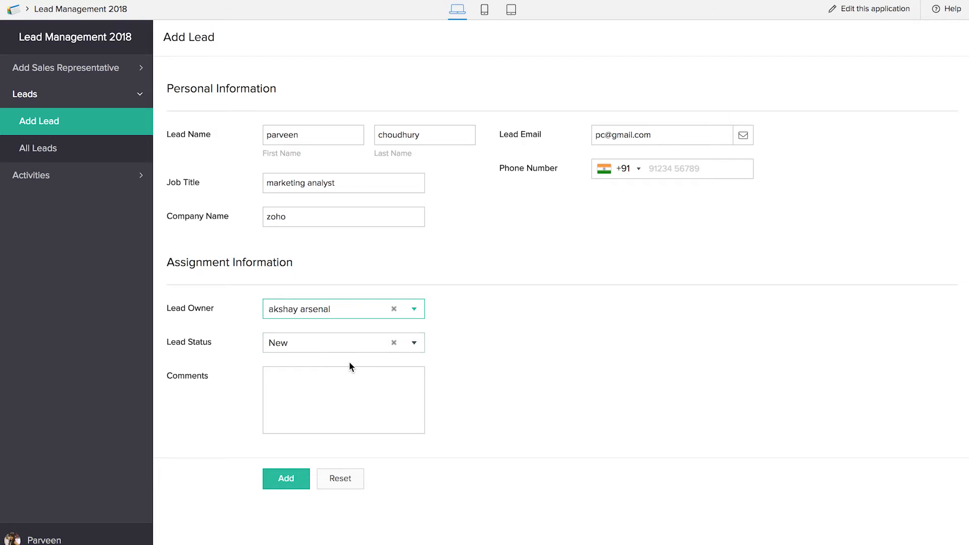
pyautogui.click(348, 380)
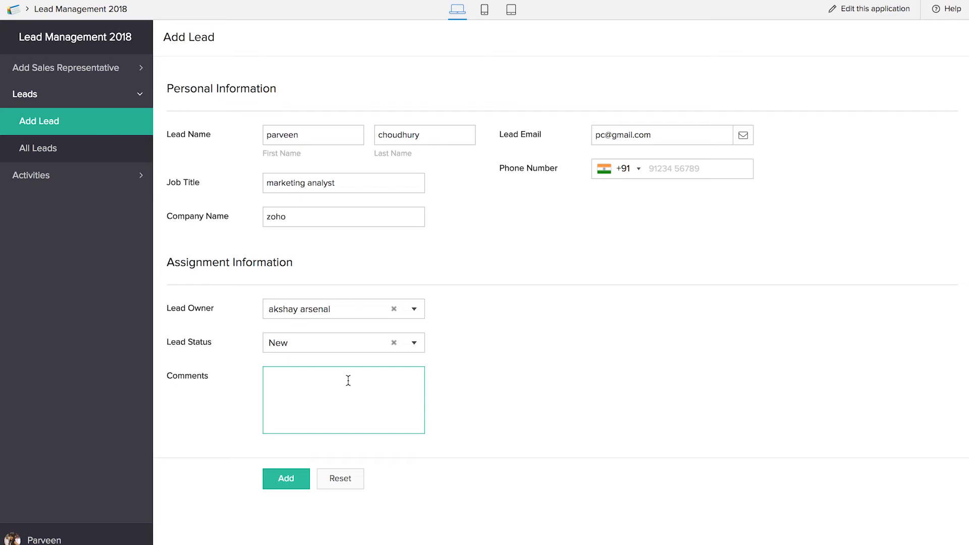
pyautogui.write('none')
pyautogui.click(280, 489)
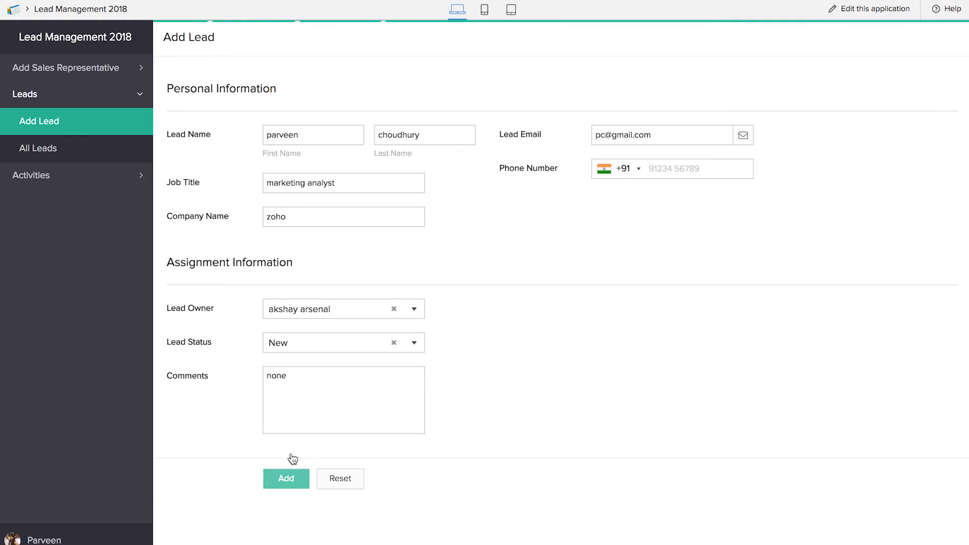
pyautogui.click(89, 151)
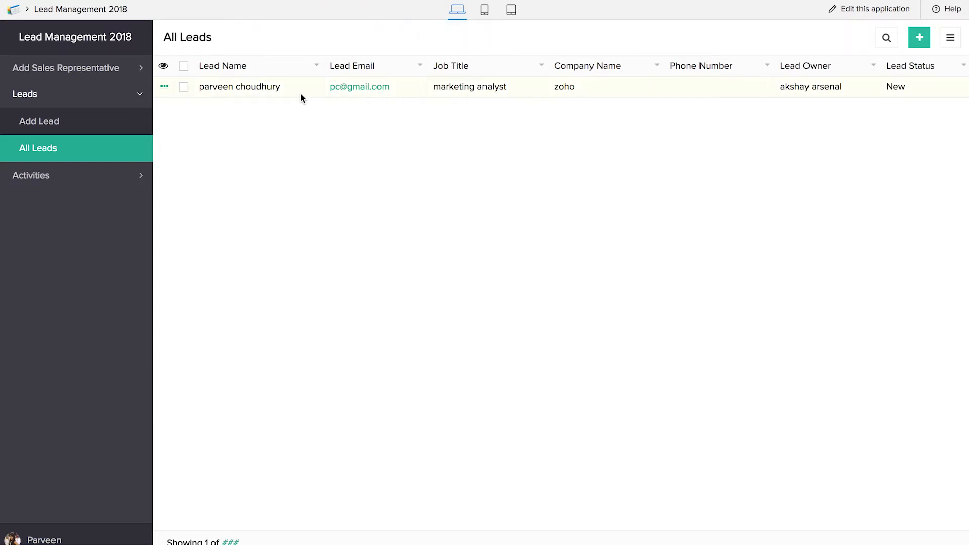
# Step: Add a scheduled Call activity for the existing lead and view it in All Activities
pyautogui.click(86, 177)
pyautogui.click(77, 149)
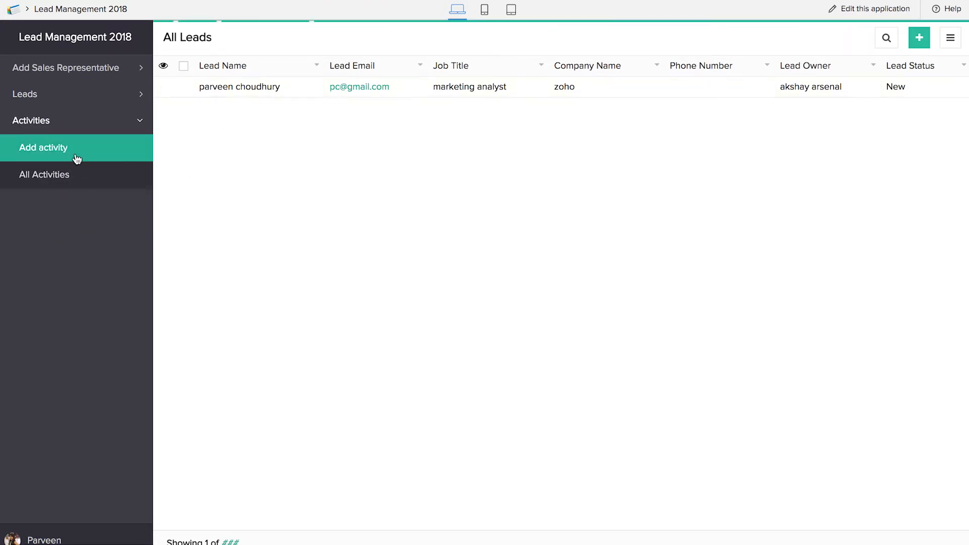
pyautogui.click(335, 81)
pyautogui.click(335, 98)
pyautogui.click(334, 115)
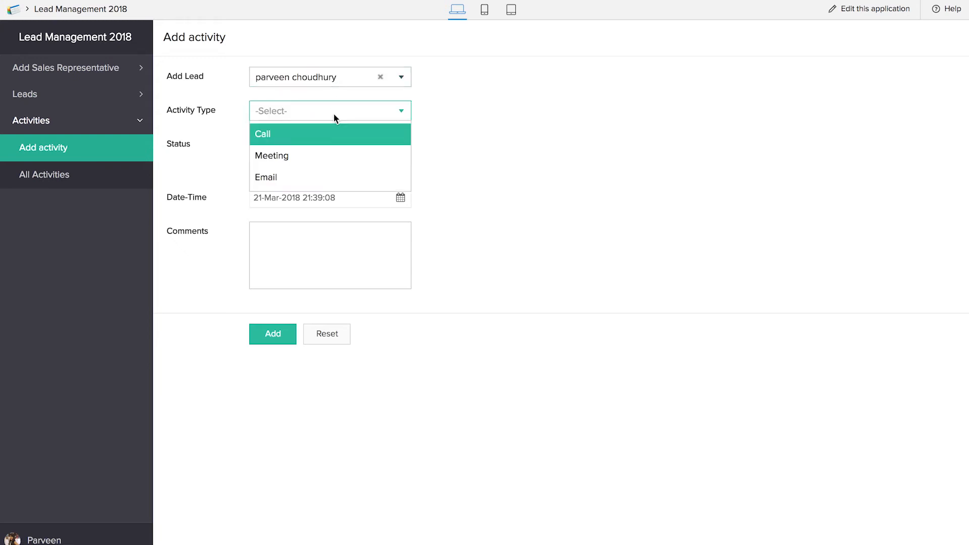
pyautogui.click(335, 143)
pyautogui.click(294, 247)
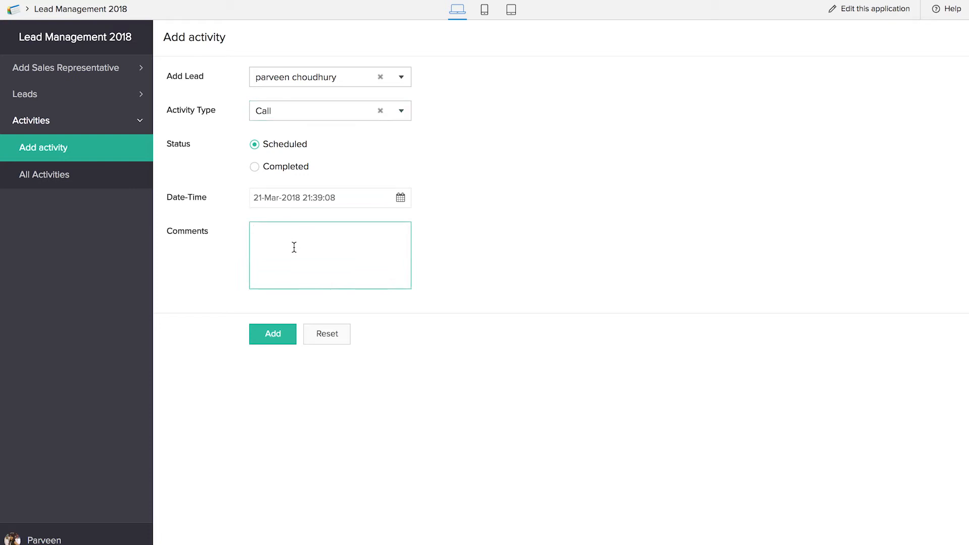
pyautogui.click(273, 344)
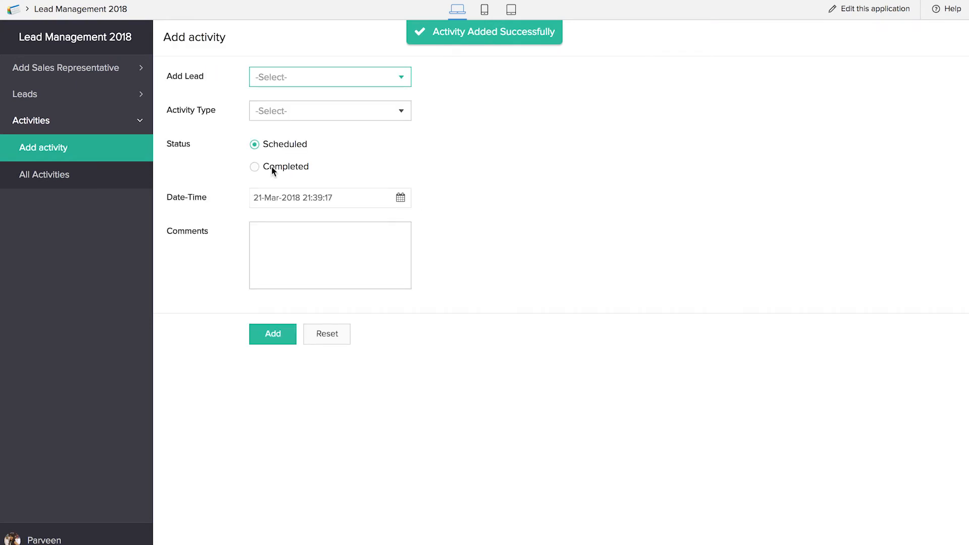
pyautogui.click(74, 174)
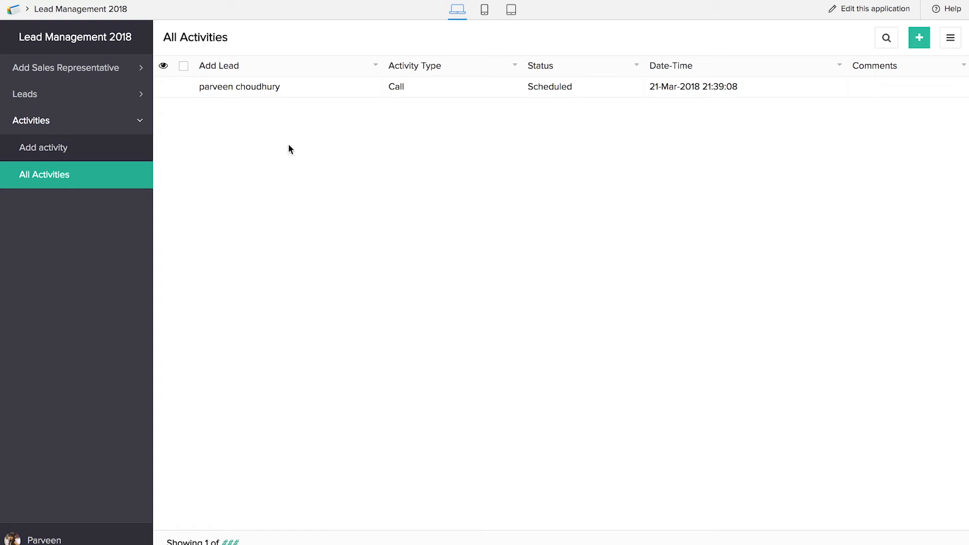
# Step: Look at the activity type choices in a blank Add activity form and view All Leads
pyautogui.click(116, 158)
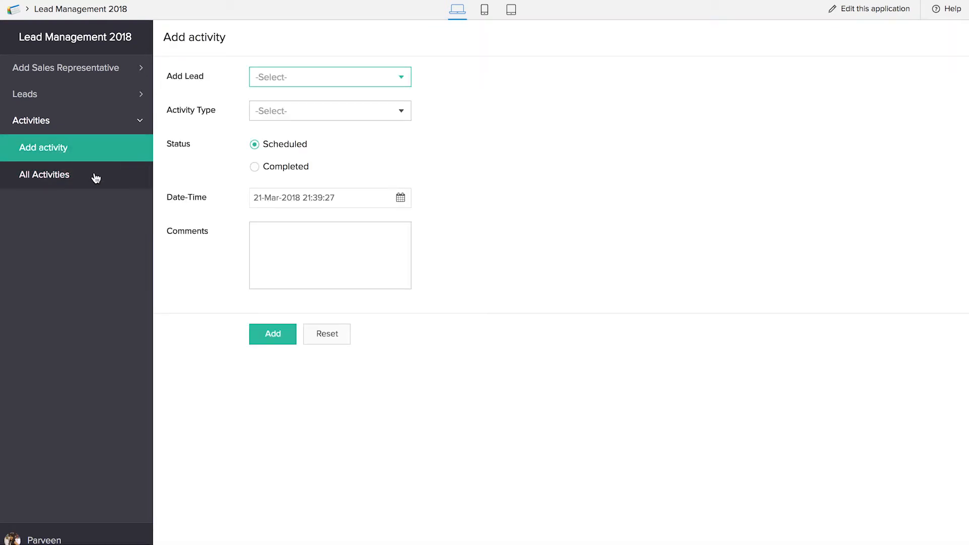
pyautogui.click(288, 111)
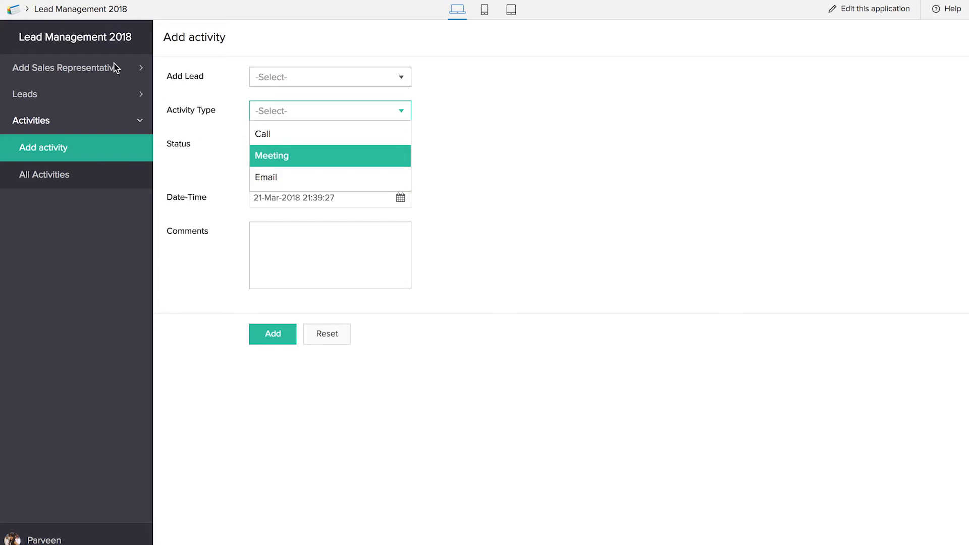
pyautogui.click(105, 78)
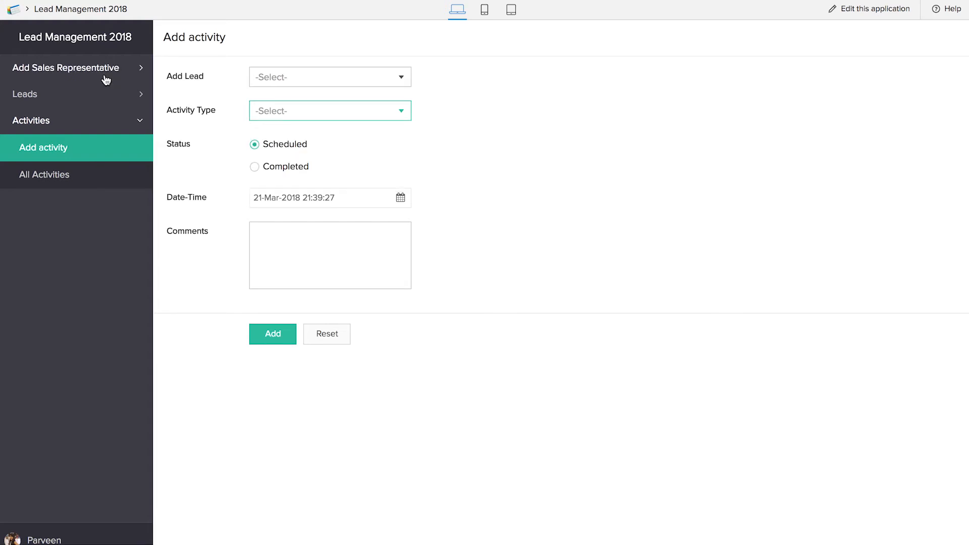
pyautogui.click(96, 94)
pyautogui.click(82, 146)
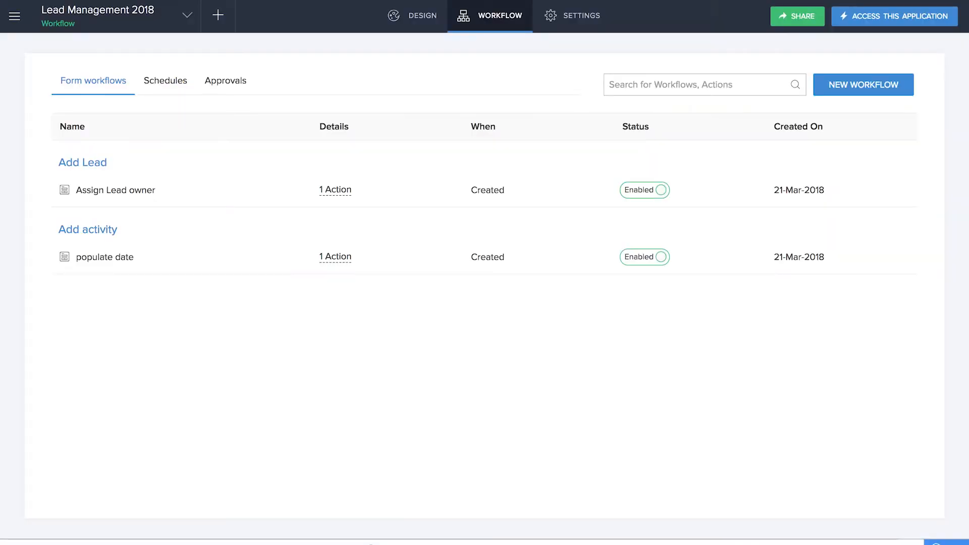
# Step: Create a form workflow named change lead status that runs when an Add activity record is created
pyautogui.click(230, 24)
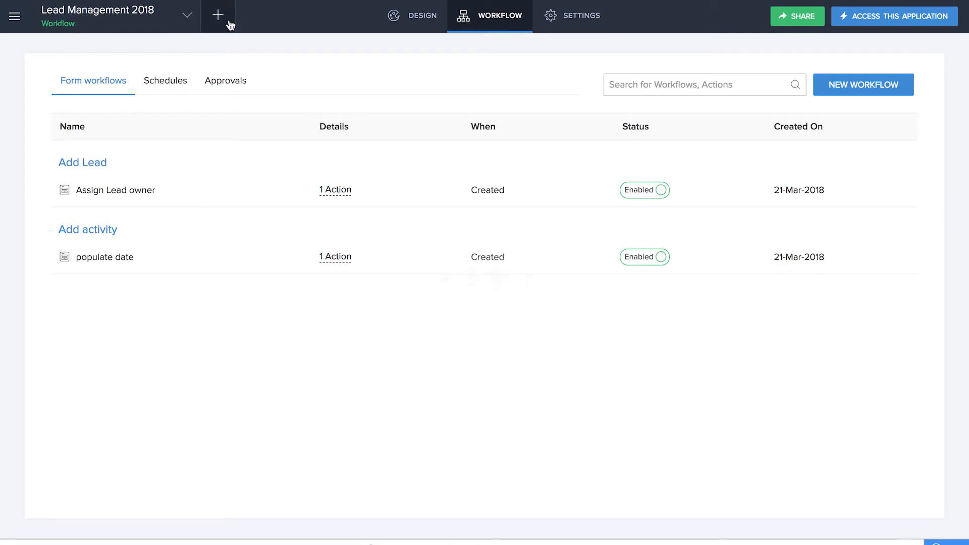
pyautogui.click(773, 320)
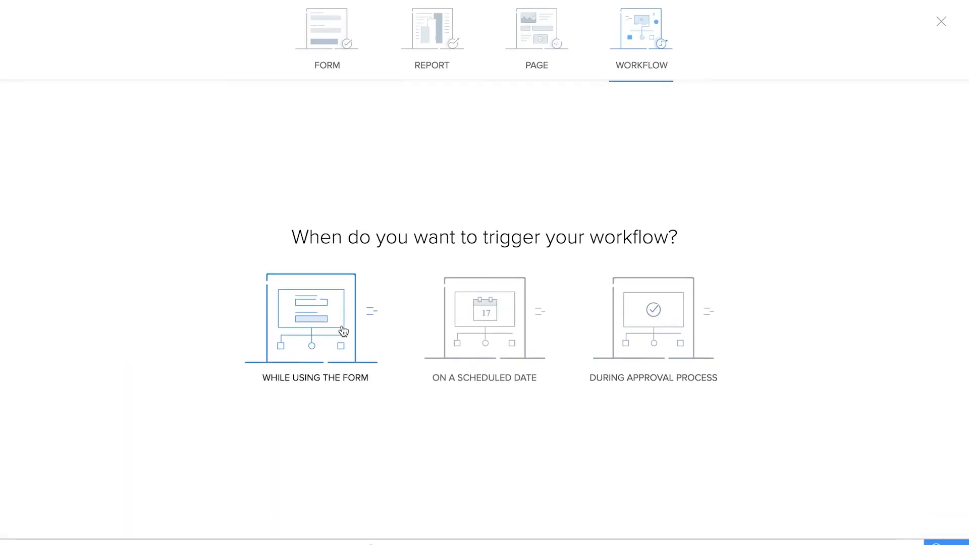
pyautogui.click(343, 330)
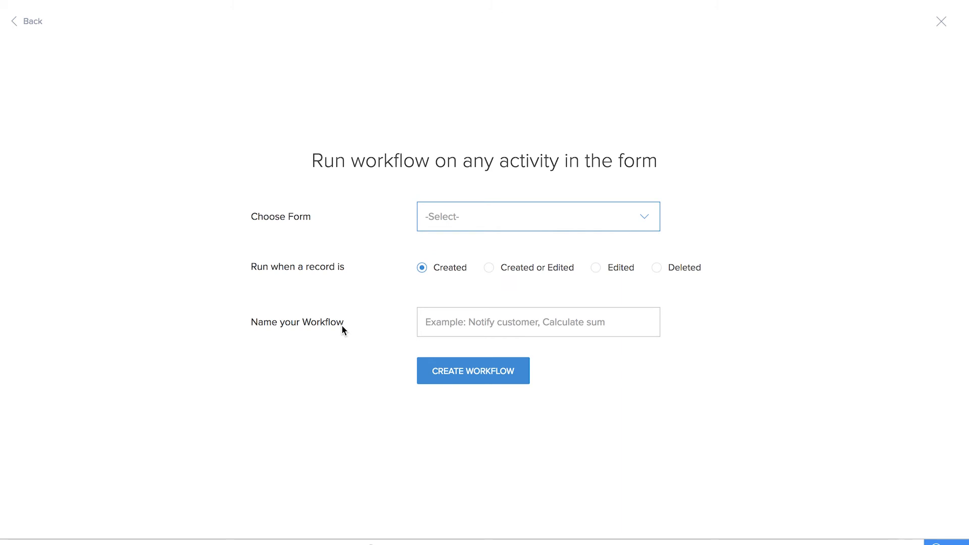
pyautogui.click(453, 225)
pyautogui.click(460, 296)
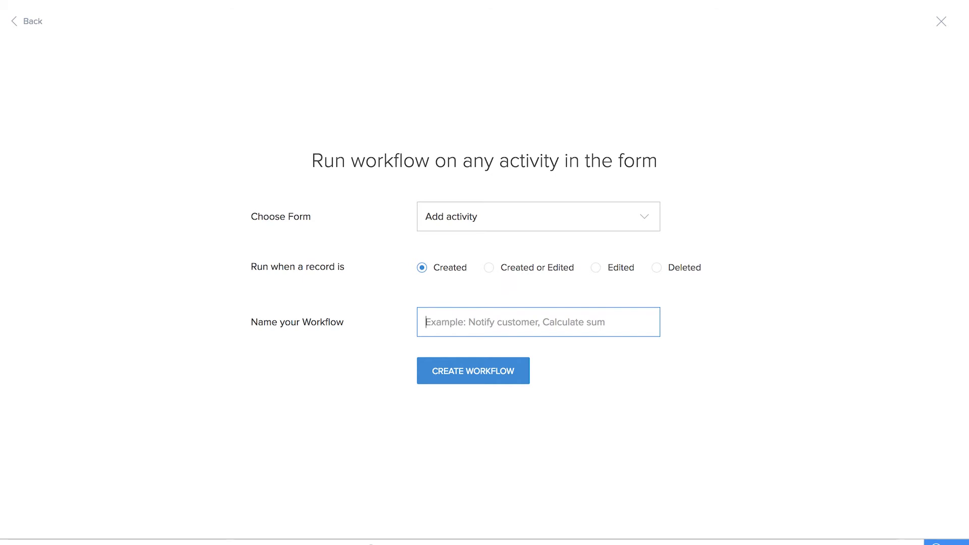
pyautogui.write('change ')
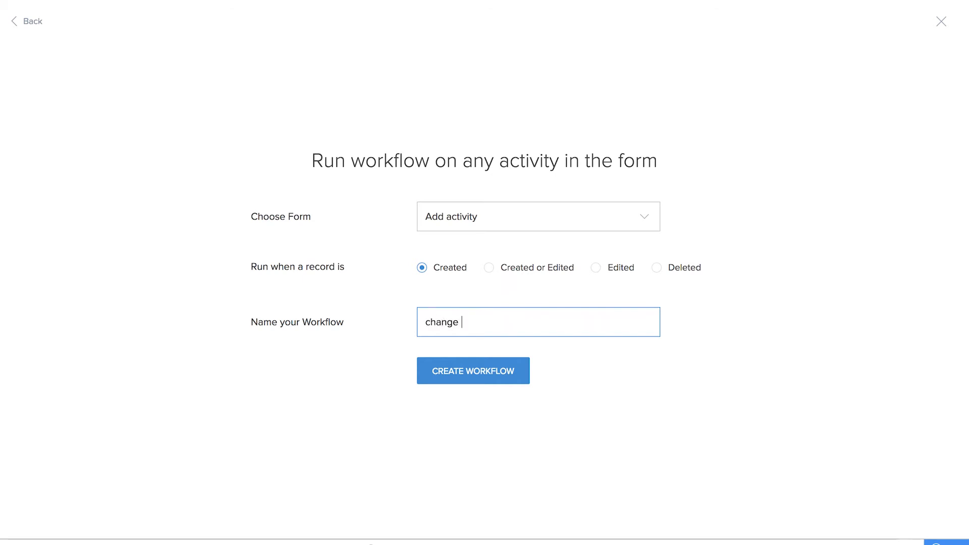
pyautogui.write('lead status')
pyautogui.click(460, 374)
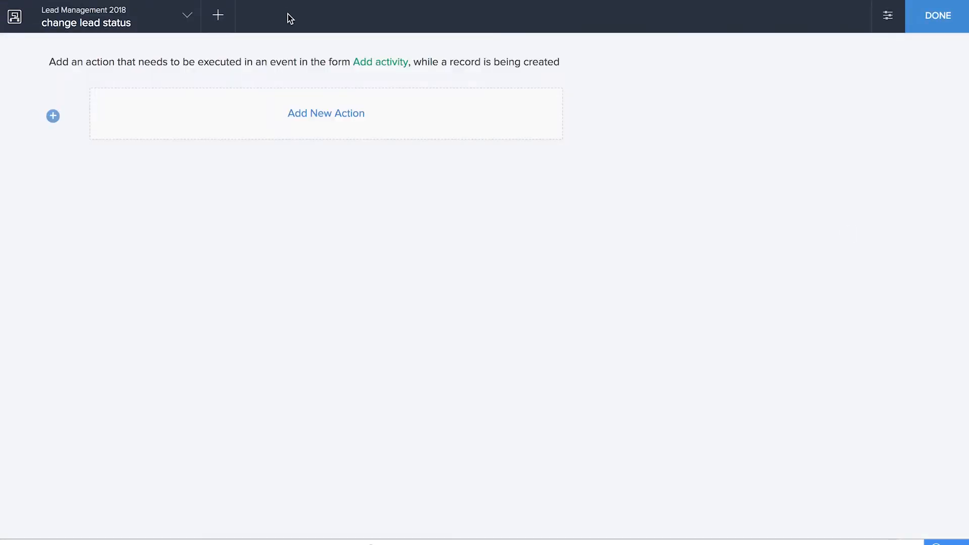
# Step: Add a Deluge Script action that always runs on the workflow's On success event
pyautogui.click(328, 125)
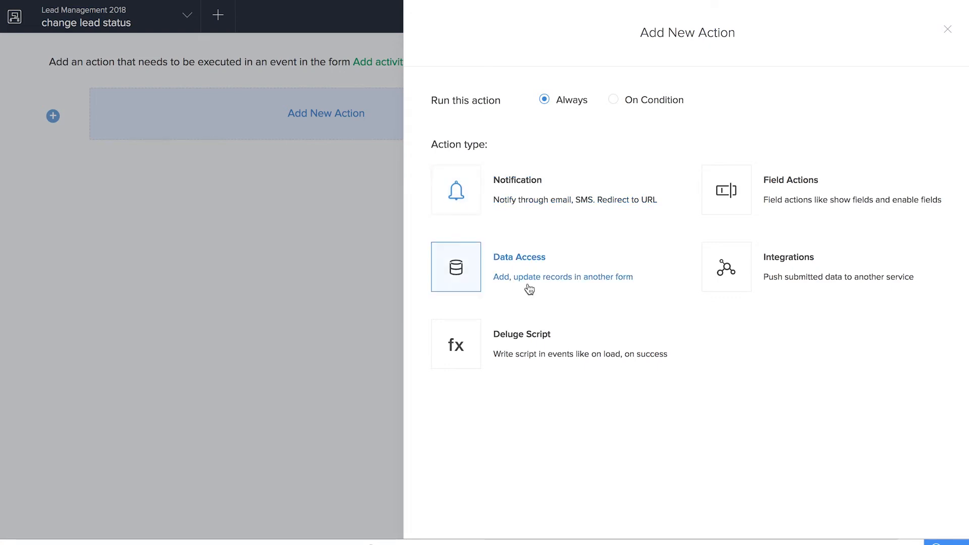
pyautogui.click(533, 328)
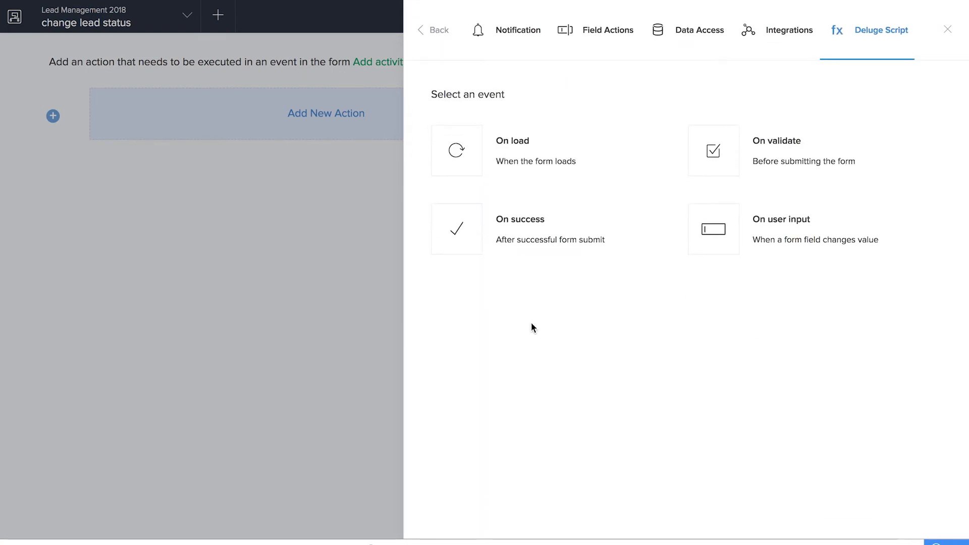
pyautogui.click(597, 229)
# Step: Insert an if condition in the script that checks input.Activity_Type != null
pyautogui.moveTo(237, 129); pyautogui.dragTo(381, 130)
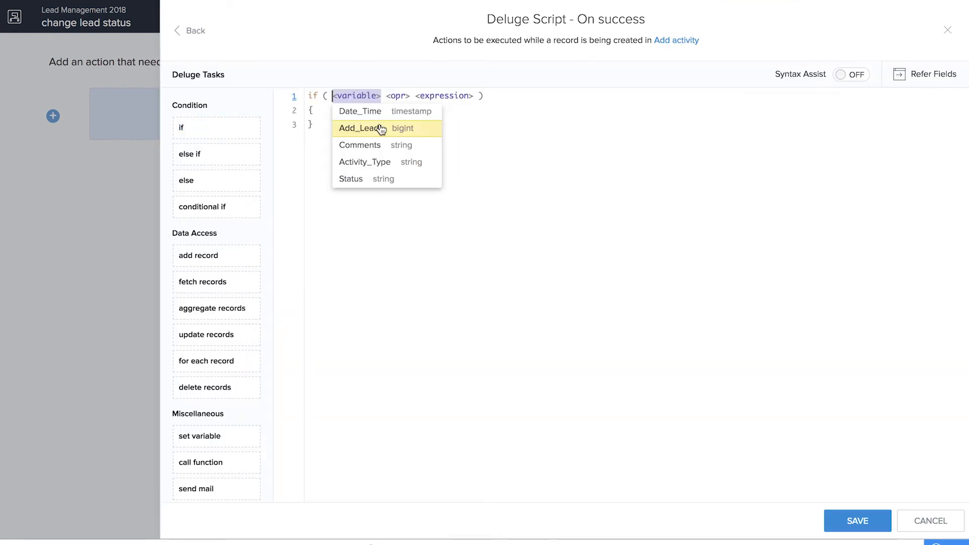
pyautogui.write('input.Activity_Typ')
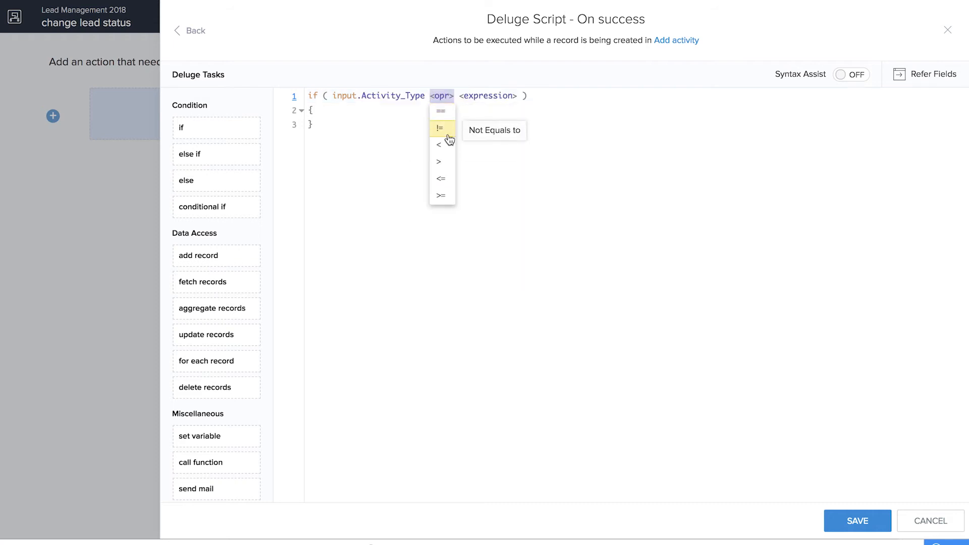
pyautogui.click(448, 135)
pyautogui.write('null')
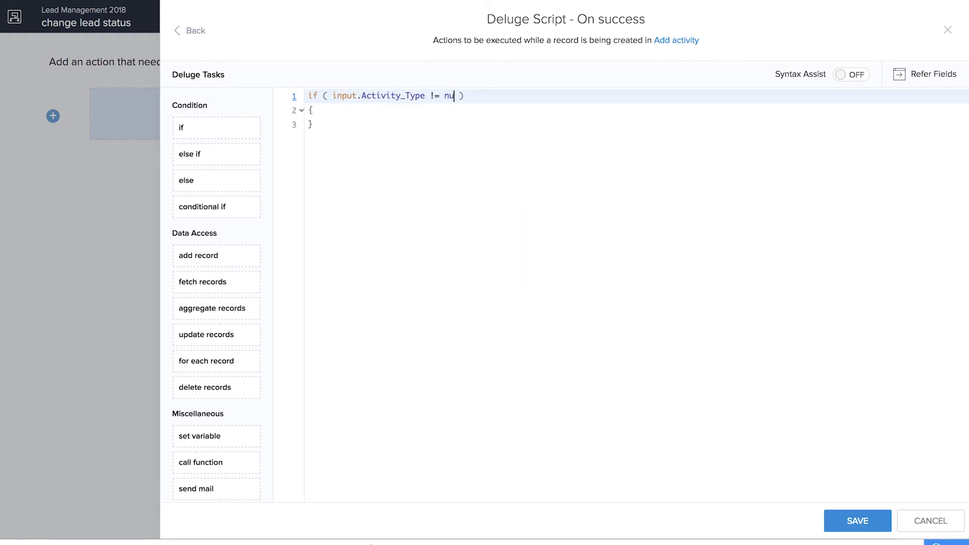
# Step: Insert a fetch records task inside the if block with variable fetchlead and form Add_Lead1
pyautogui.click(363, 111)
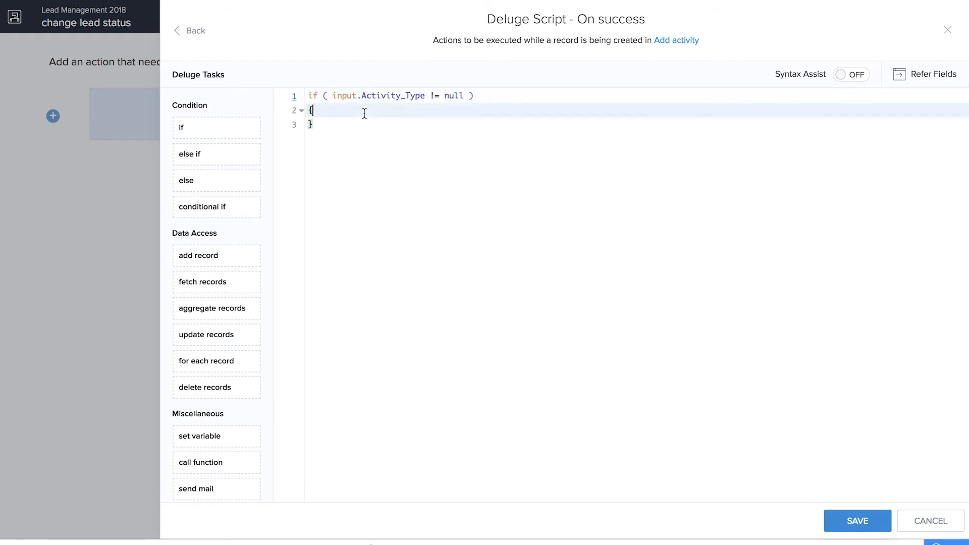
pyautogui.press('Return')
pyautogui.moveTo(206, 281); pyautogui.dragTo(358, 122)
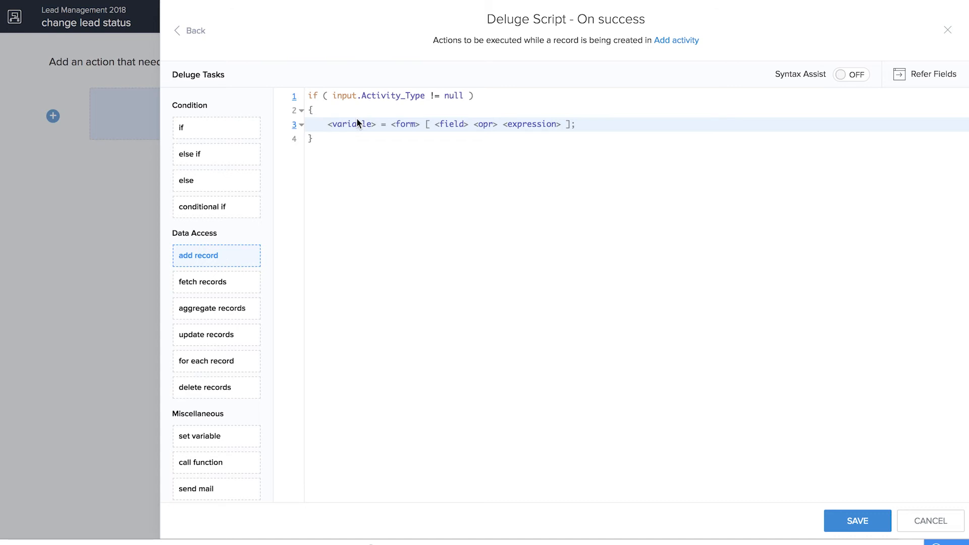
pyautogui.click(361, 127)
pyautogui.write('fetchlead')
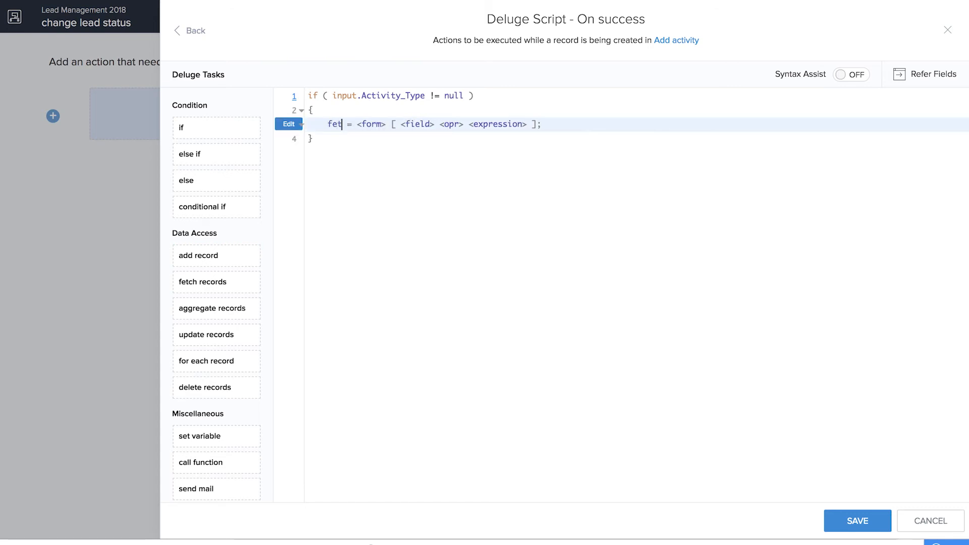
pyautogui.click(400, 124)
pyautogui.click(404, 139)
# Step: Set the fetch criteria to ID == input.Add_Lead1
pyautogui.click(462, 124)
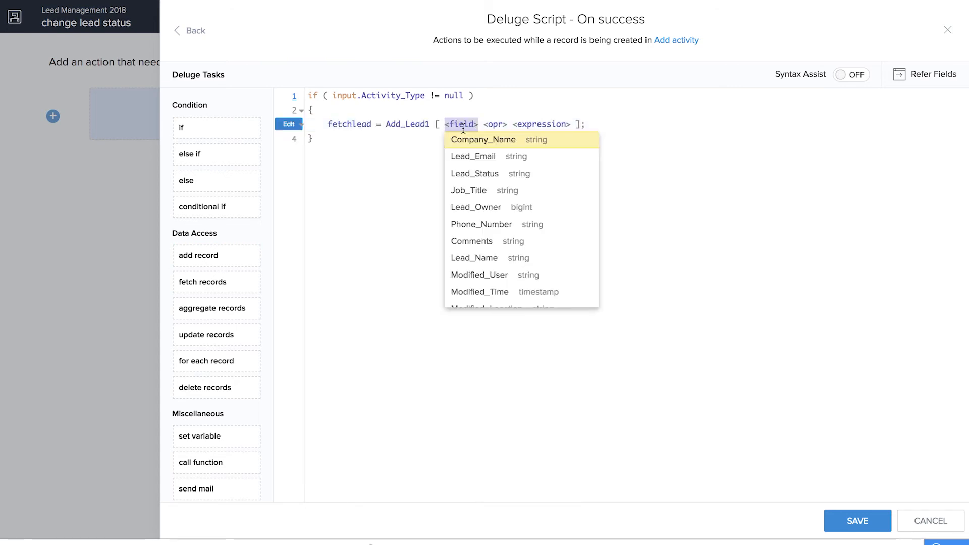
pyautogui.write('ID')
pyautogui.click(477, 126)
pyautogui.click(478, 140)
pyautogui.write('INPUT')
pyautogui.press('BackSpace')
pyautogui.press('BackSpace')
pyautogui.press('BackSpace')
pyautogui.press('BackSpace')
pyautogui.press('BackSpace')
pyautogui.write('input.')
pyautogui.click(524, 153)
pyautogui.click(575, 125)
# Step: Add the line fetchlead.Lead_Status = "Follow up"; below the fetch task, save the script and finish the workflow
pyautogui.press('Return')
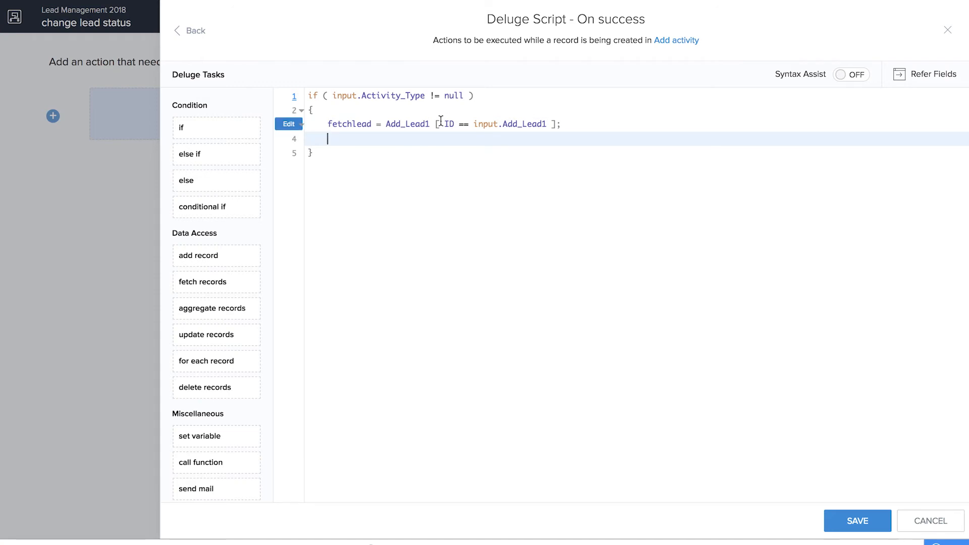
pyautogui.write('fe')
pyautogui.click(423, 155)
pyautogui.write('.')
pyautogui.scroll(-2, 420, 220)
pyautogui.click(423, 281)
pyautogui.write('= "Fol')
pyautogui.write('low up')
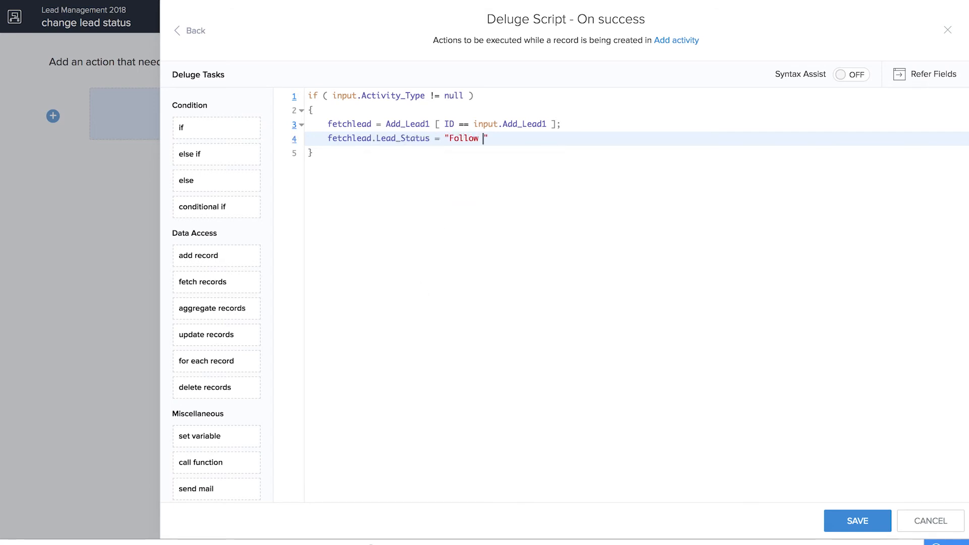
pyautogui.click(549, 144)
pyautogui.write(';')
pyautogui.click(852, 520)
pyautogui.click(938, 13)
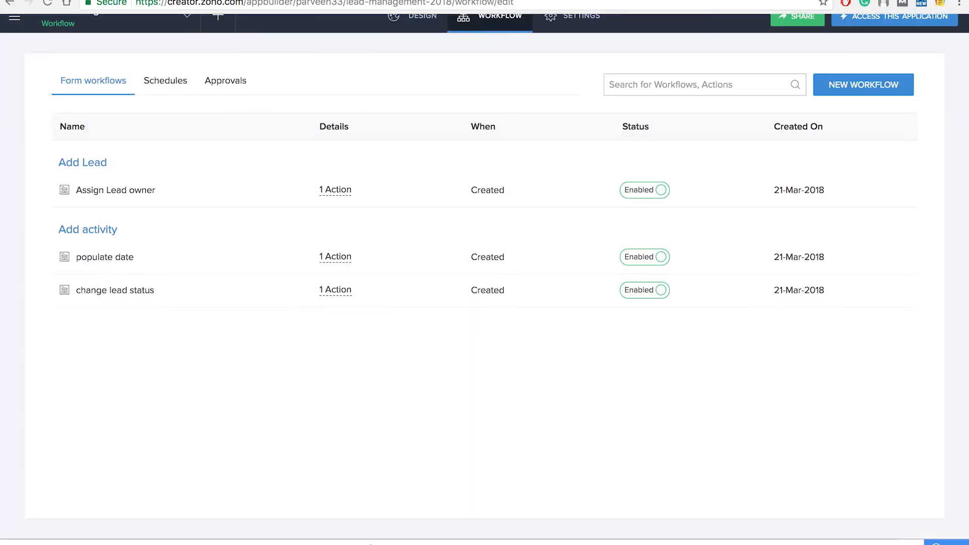
# Step: Open the live application and view the lead's status in All Leads
pyautogui.click(858, 15)
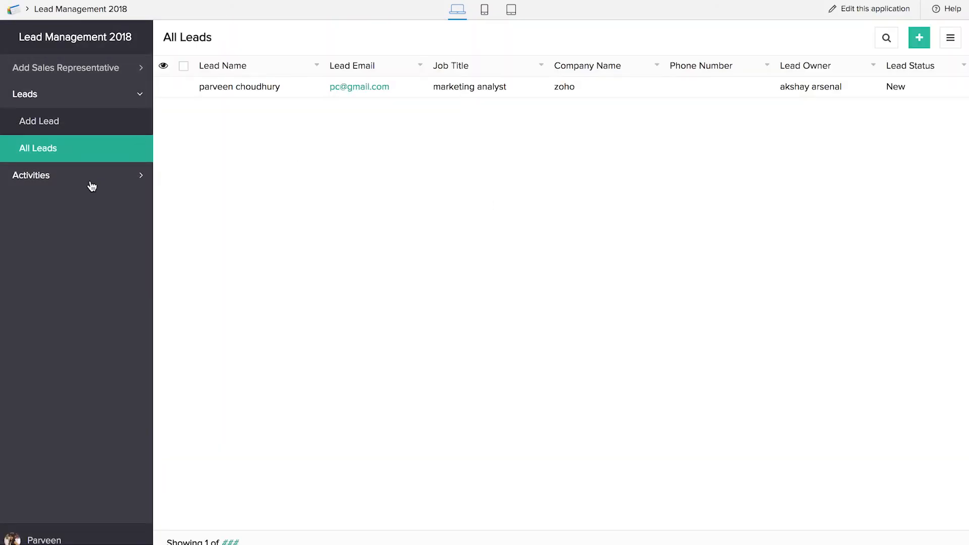
pyautogui.click(90, 178)
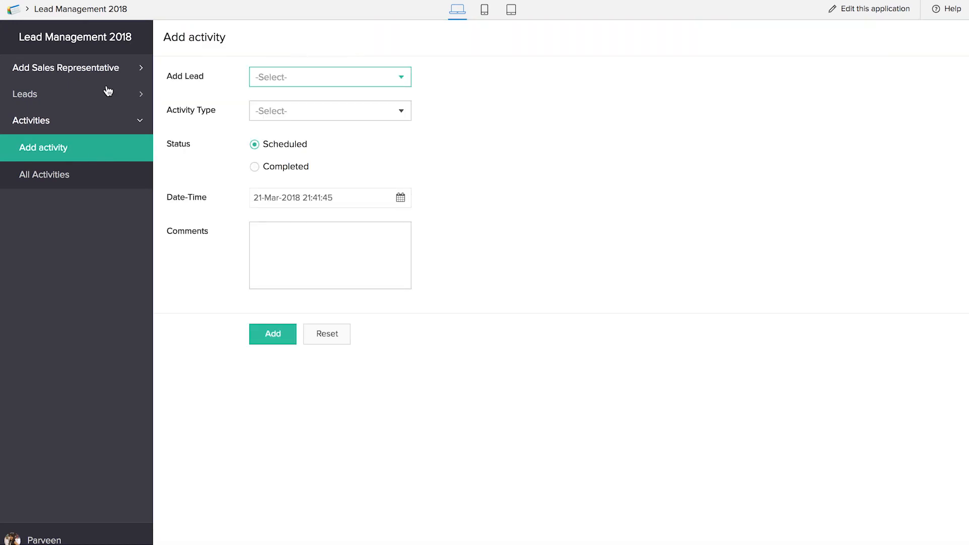
pyautogui.click(101, 93)
pyautogui.click(95, 152)
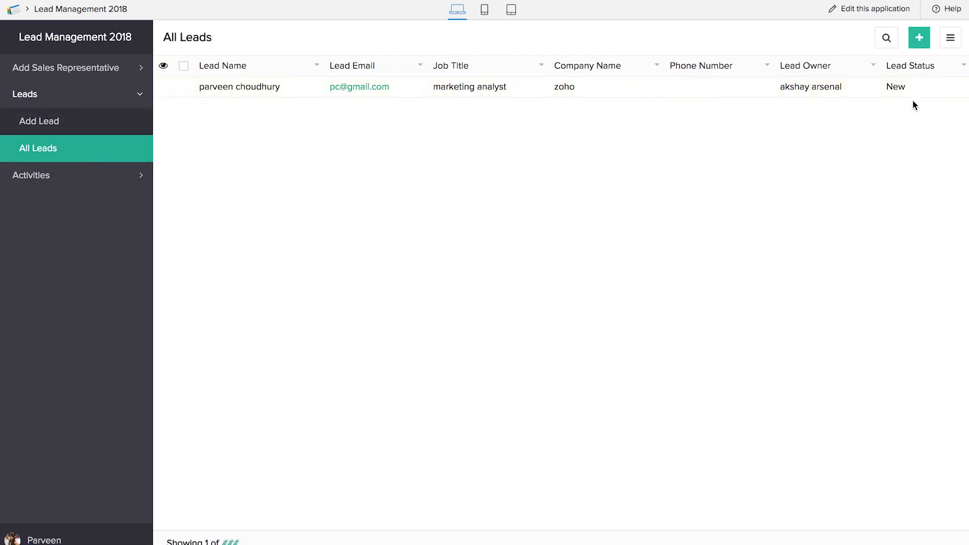
# Step: Add a scheduled Meeting activity for the existing lead
pyautogui.click(121, 175)
pyautogui.click(292, 76)
pyautogui.click(293, 97)
pyautogui.click(297, 112)
pyautogui.click(298, 151)
pyautogui.click(284, 339)
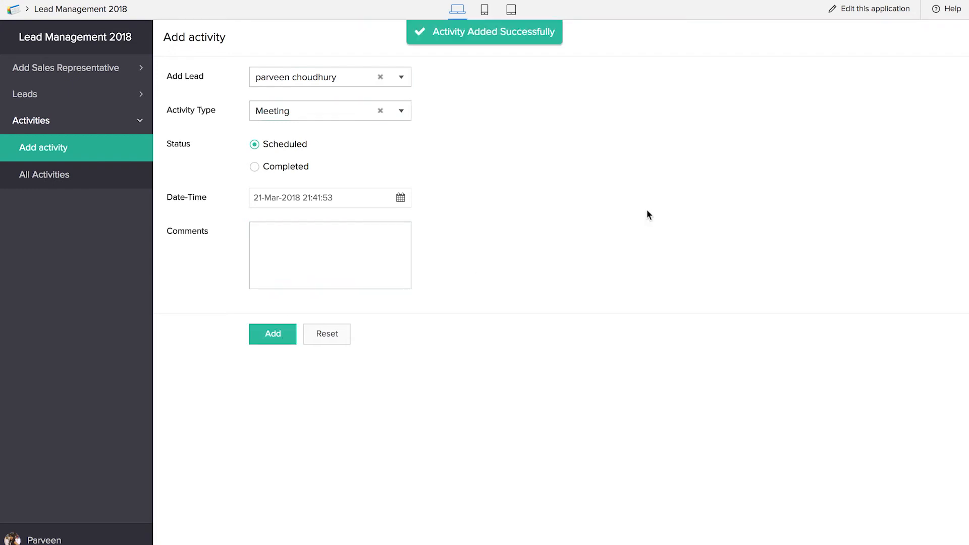
# Step: Review All Activities and All Leads, and open the lead's record details to check its Lead Status
pyautogui.click(114, 95)
pyautogui.click(106, 151)
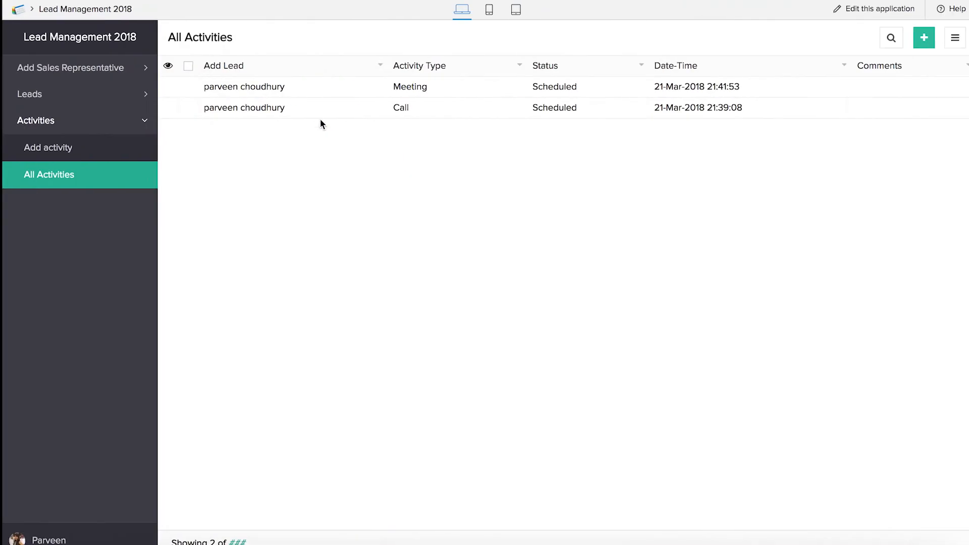
pyautogui.click(72, 103)
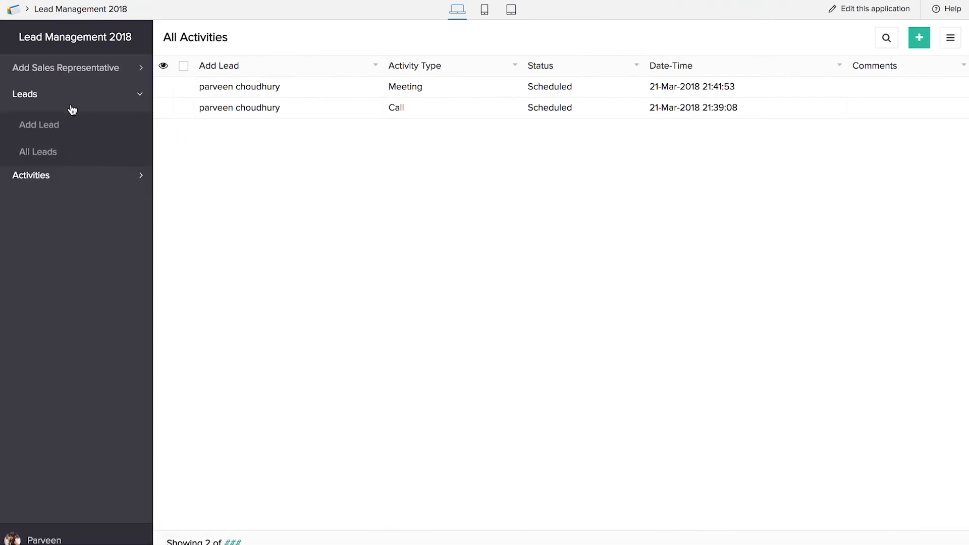
pyautogui.click(71, 149)
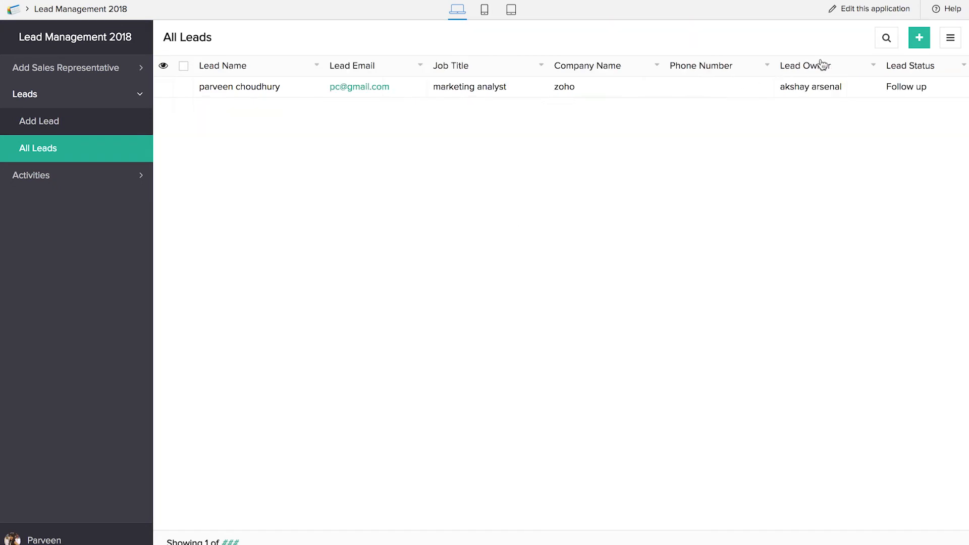
pyautogui.click(518, 89)
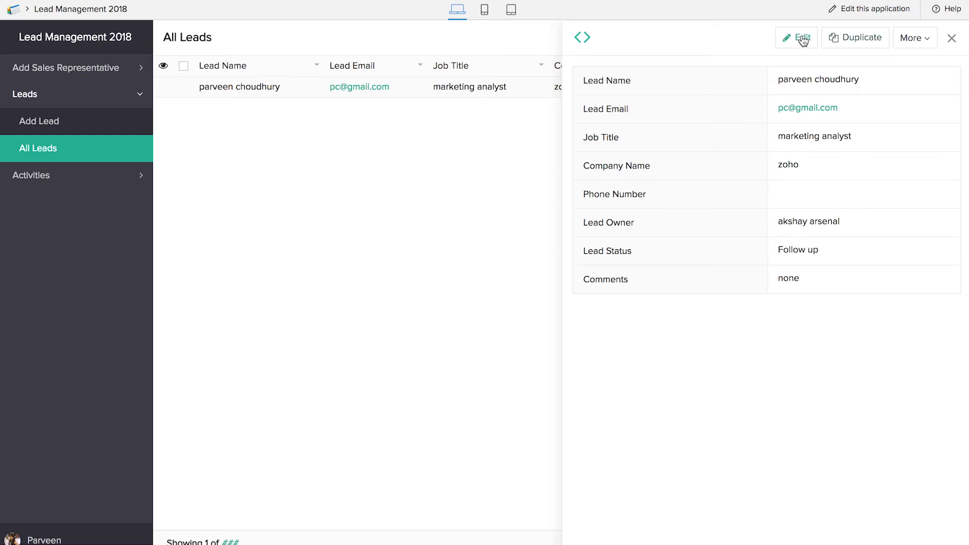
# Step: Edit the open lead record, set its Lead Status to Won and update it
pyautogui.click(802, 40)
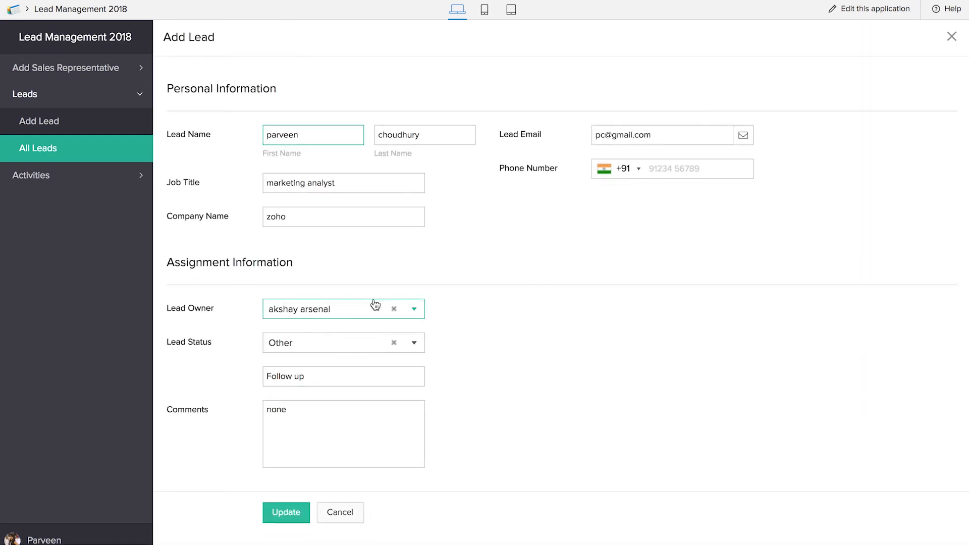
pyautogui.click(372, 343)
pyautogui.click(386, 412)
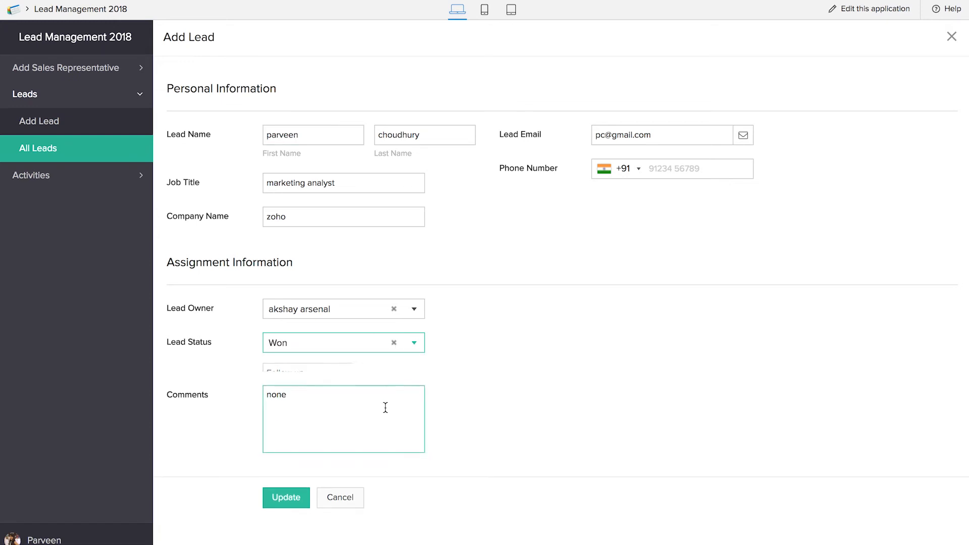
pyautogui.click(286, 479)
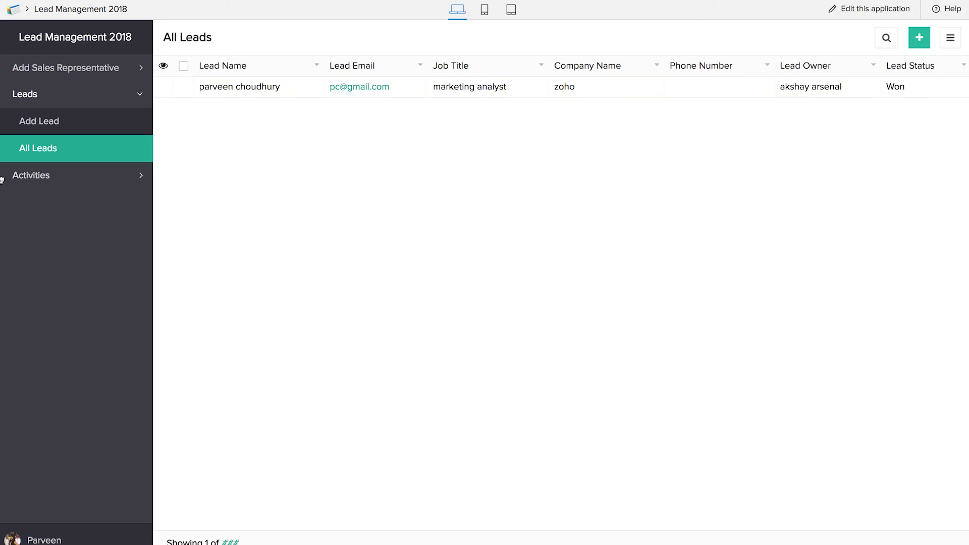
# Step: Open the Meeting record in All Activities, change its Status to Completed and update it
pyautogui.click(30, 175)
pyautogui.click(57, 181)
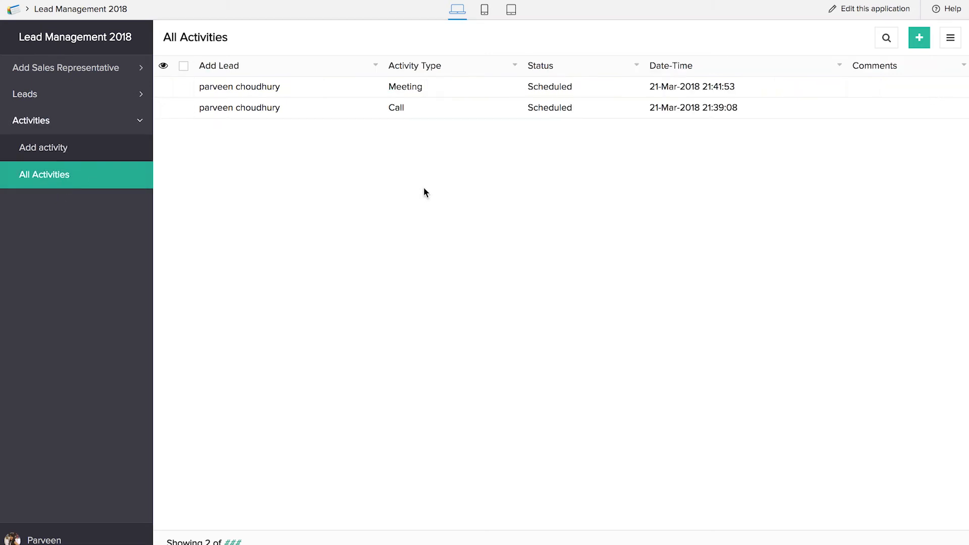
pyautogui.click(436, 85)
pyautogui.click(813, 38)
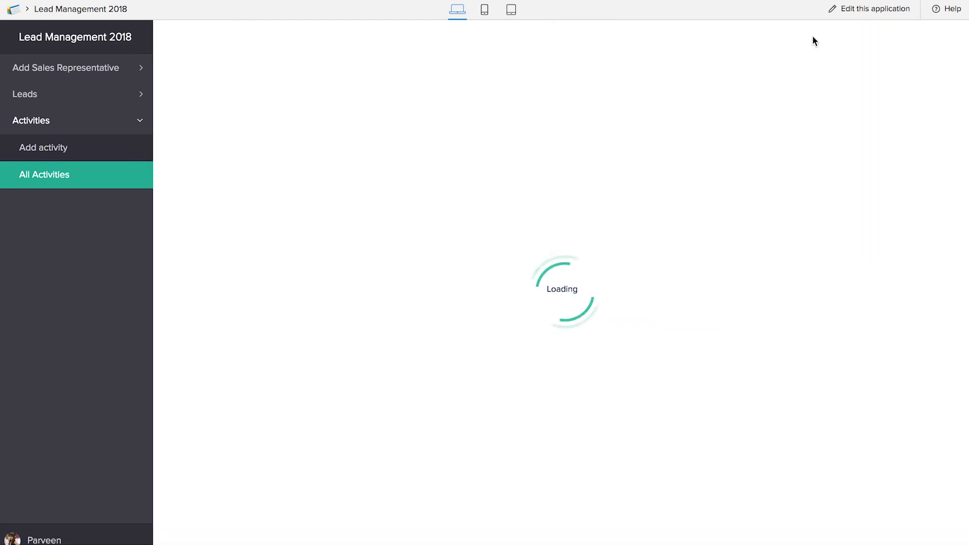
pyautogui.click(254, 166)
pyautogui.click(279, 330)
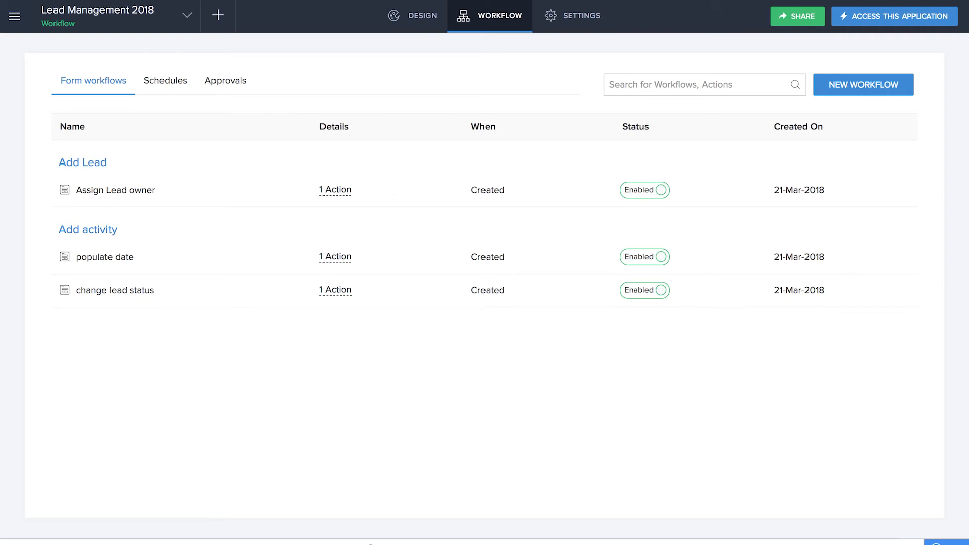
# Step: Create a Kanban report named Activity Log, based on the Add activity form with columns grouped by Status
pyautogui.click(217, 19)
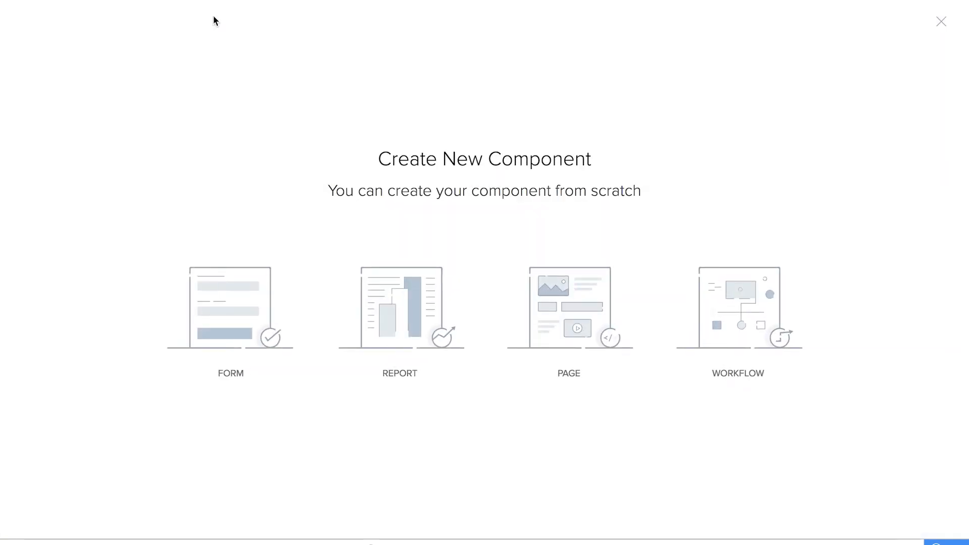
pyautogui.click(384, 298)
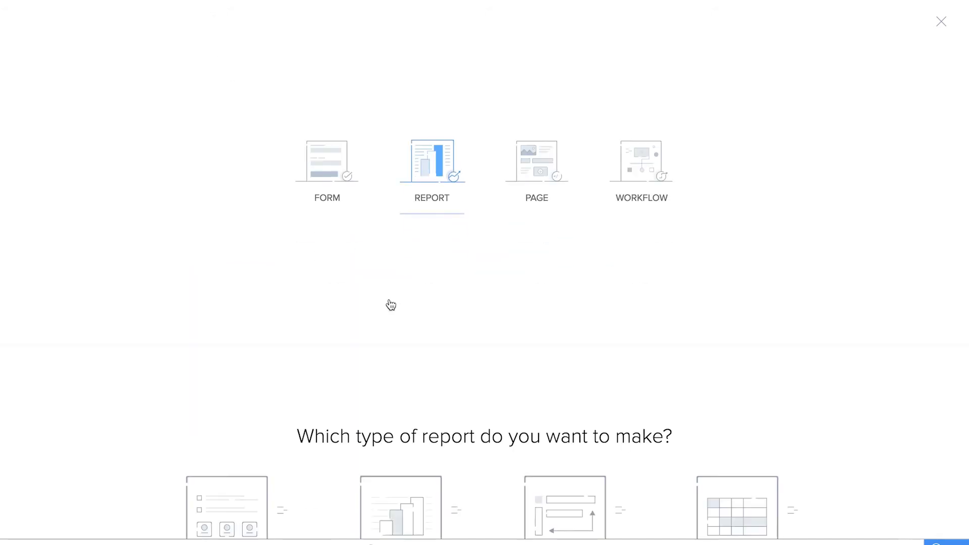
pyautogui.click(215, 408)
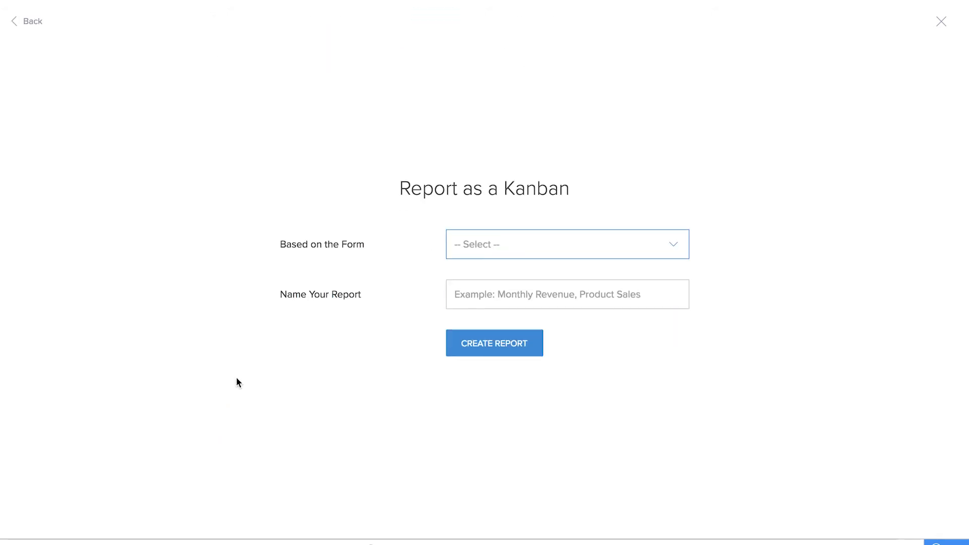
pyautogui.click(506, 250)
pyautogui.click(508, 272)
pyautogui.click(512, 276)
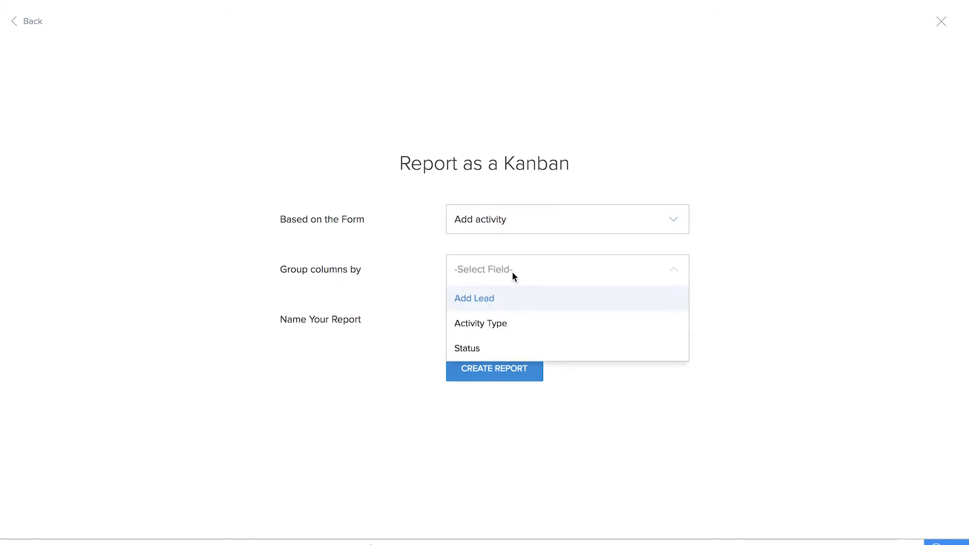
pyautogui.click(523, 348)
pyautogui.click(502, 316)
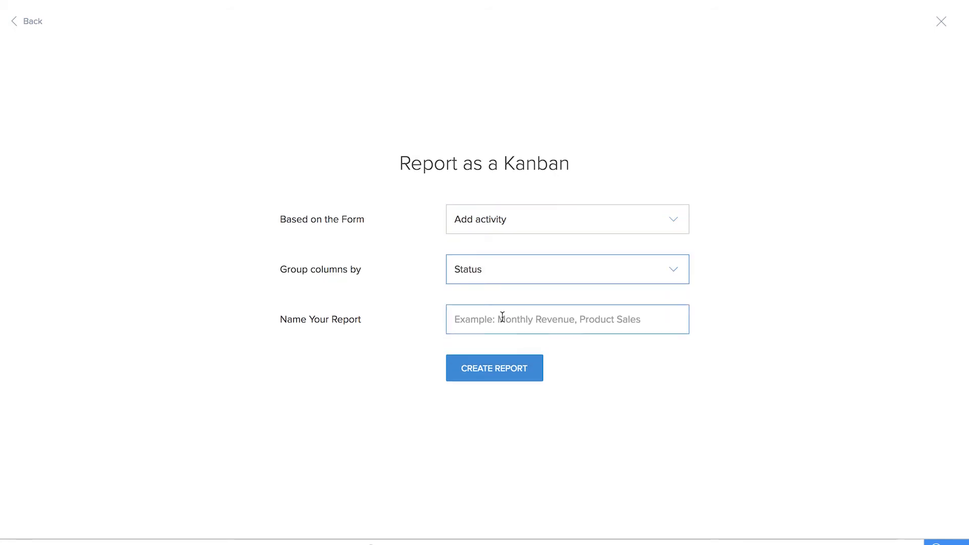
pyautogui.write('Activity Log')
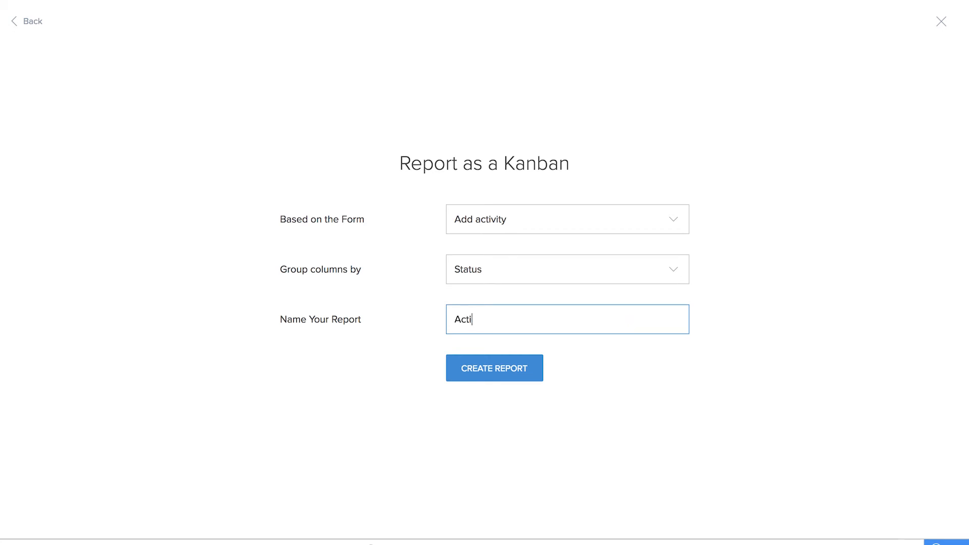
pyautogui.click(505, 366)
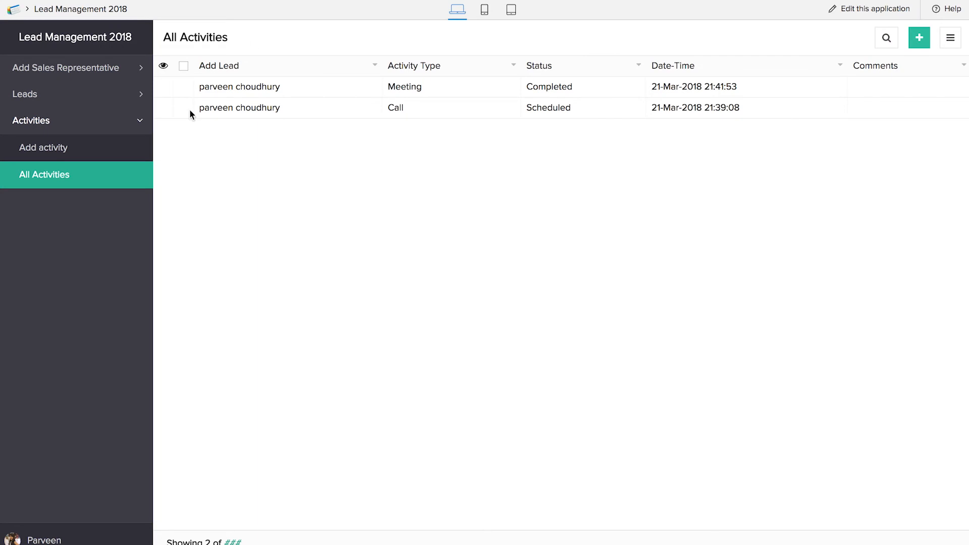
# Step: Reload the live application and view the Activity Log Kanban report
pyautogui.press('super+r')
pyautogui.click(52, 206)
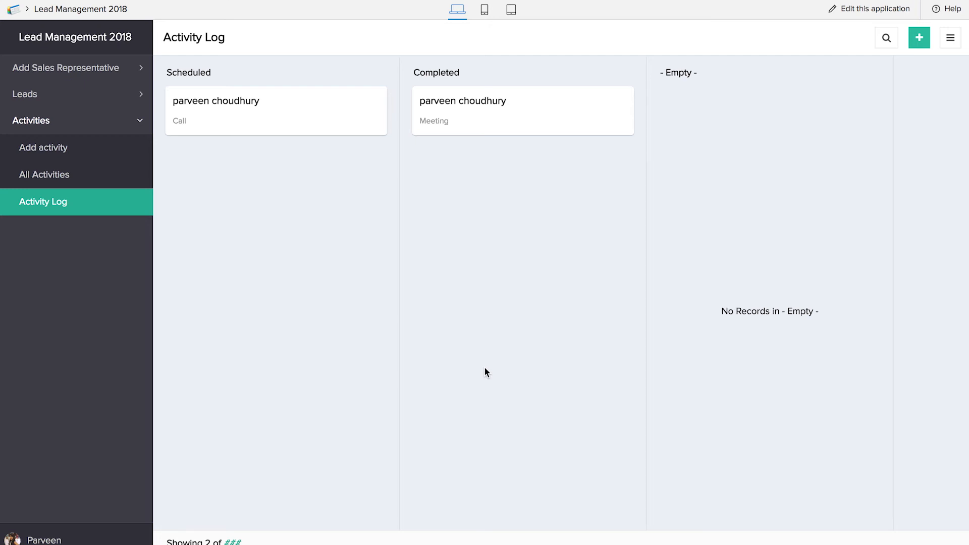
# Step: In the application editor, start a scheduled-date workflow using the Add activity form's Date-Time field as its start date
pyautogui.moveTo(483, 1)
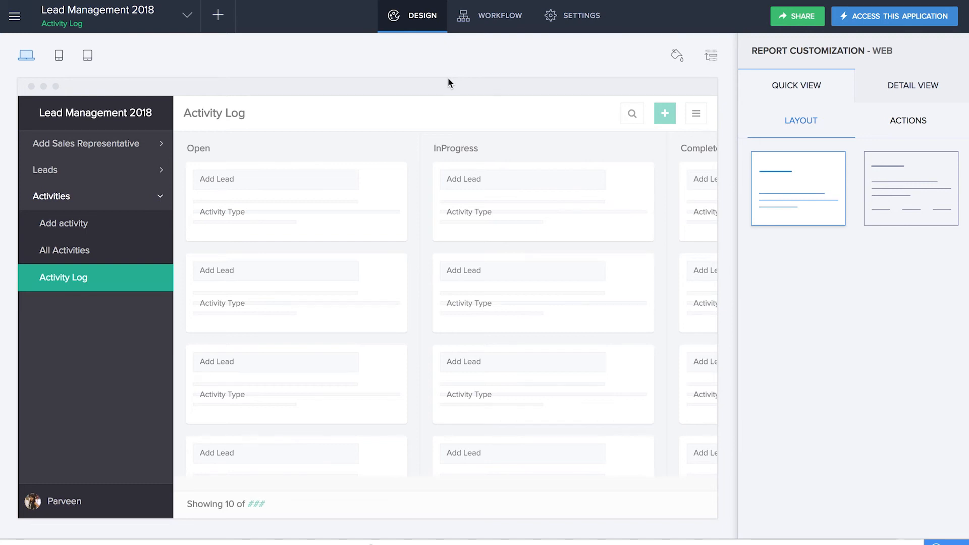
pyautogui.click(218, 15)
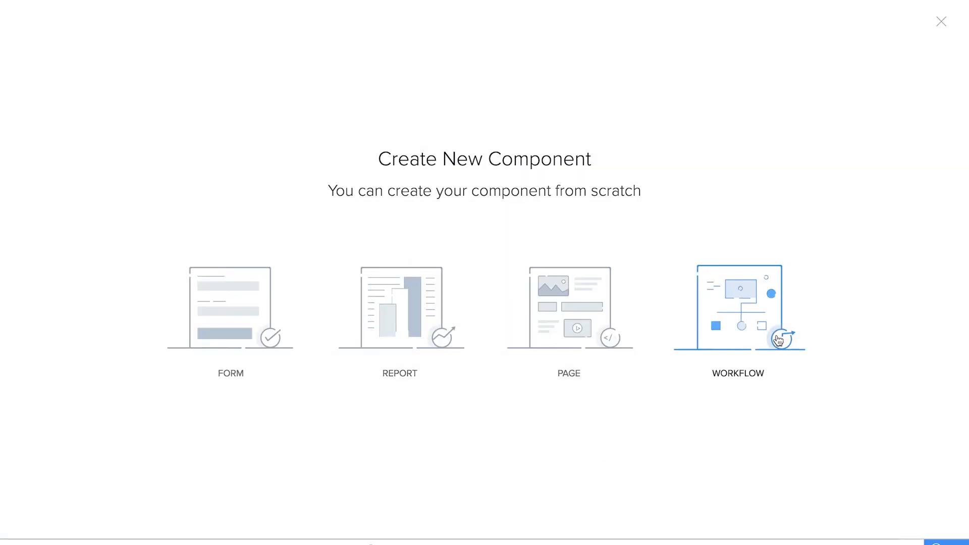
pyautogui.click(779, 340)
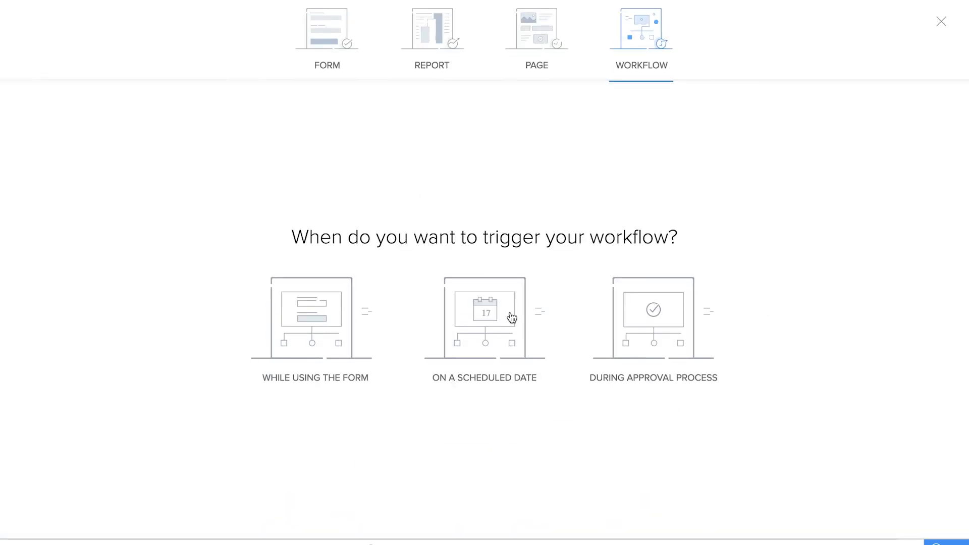
pyautogui.click(474, 346)
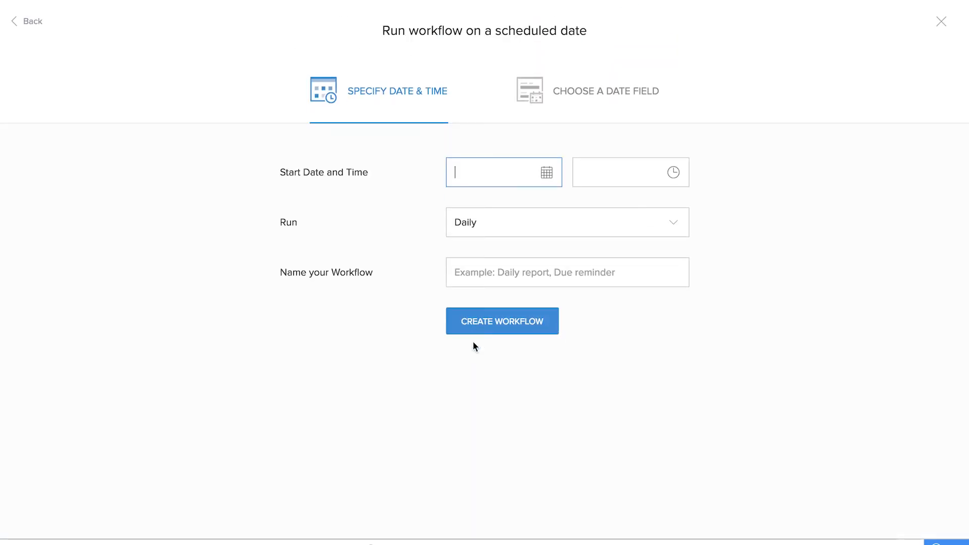
pyautogui.click(560, 86)
pyautogui.click(521, 176)
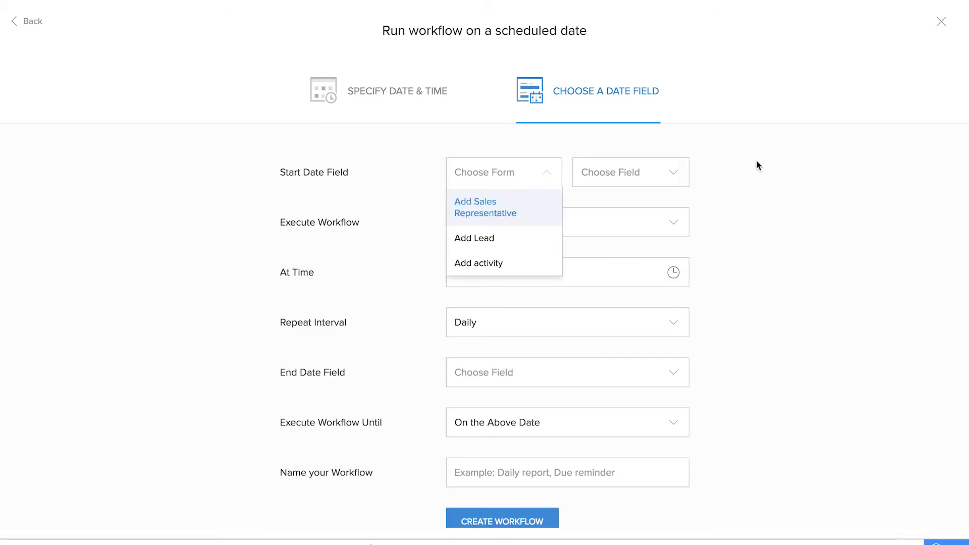
pyautogui.click(474, 263)
pyautogui.click(660, 175)
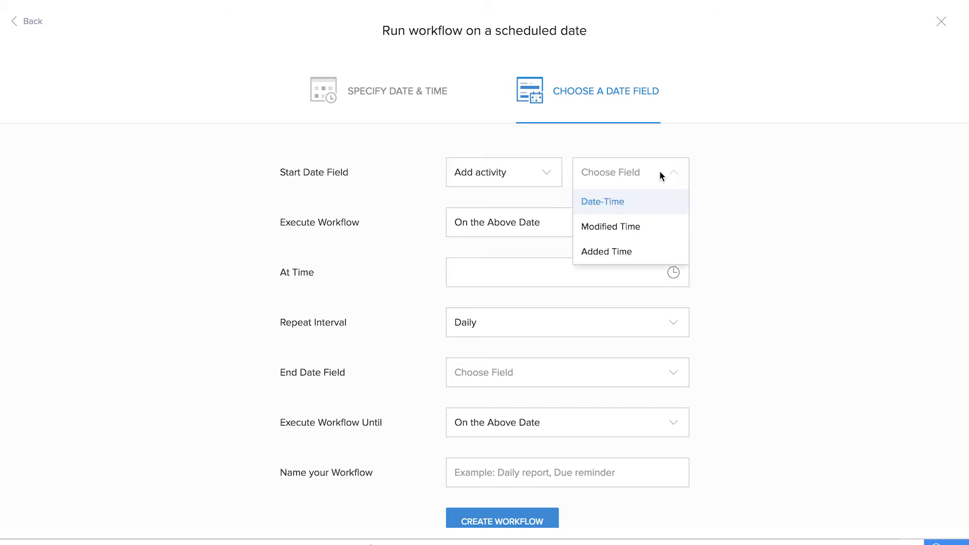
pyautogui.click(640, 204)
# Step: Set the workflow to execute 60 minutes before the start date, with the repeat interval Once
pyautogui.click(564, 229)
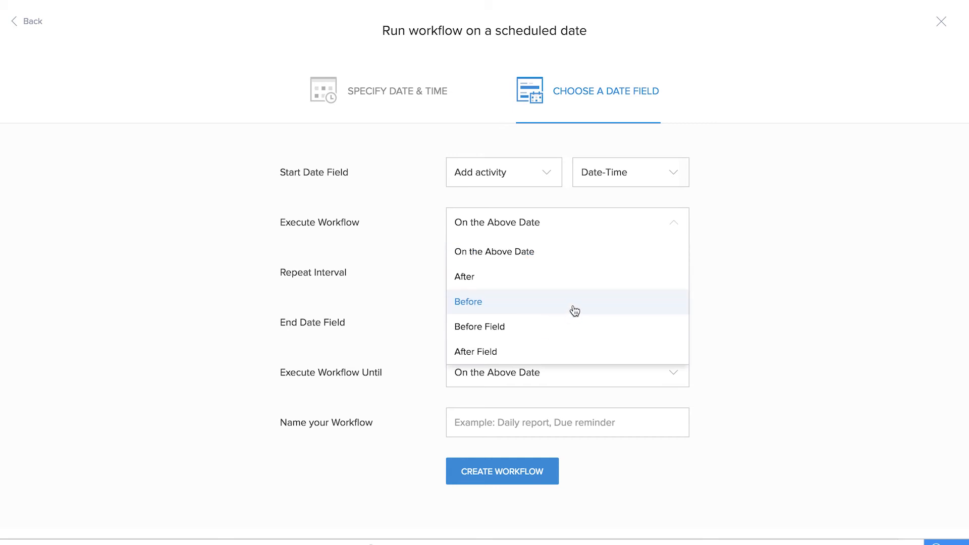
pyautogui.click(574, 310)
pyautogui.click(574, 224)
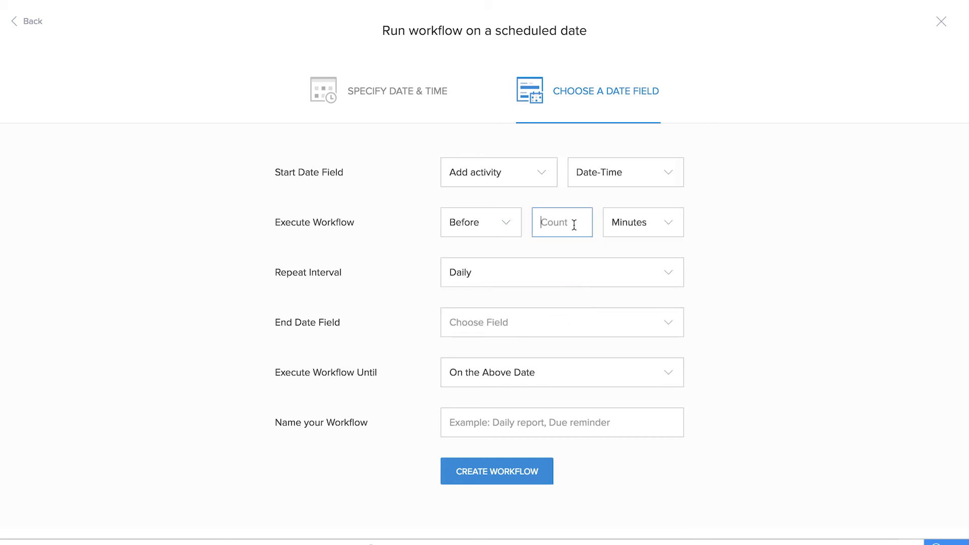
pyautogui.write('60')
pyautogui.click(756, 212)
pyautogui.click(504, 281)
pyautogui.click(494, 408)
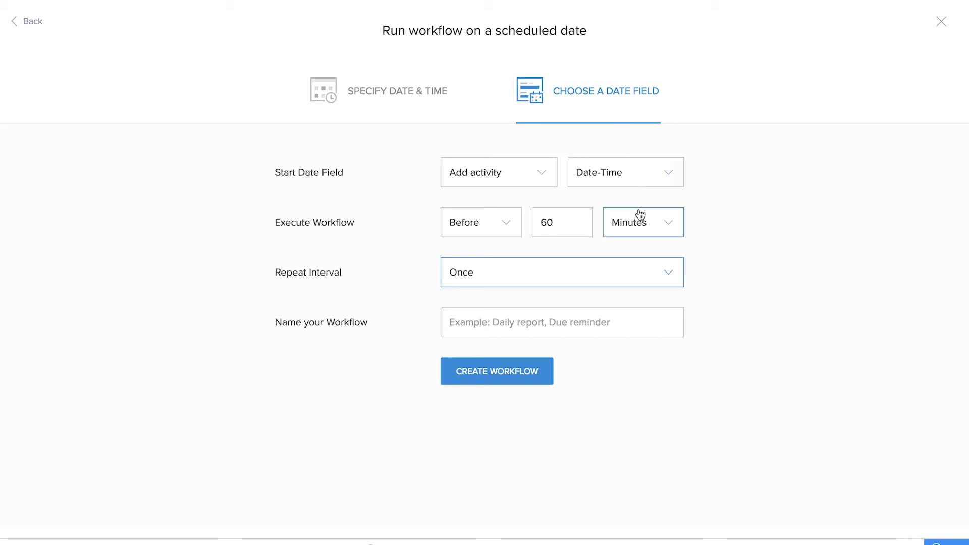
# Step: Name the scheduled workflow Activity Reminder and create it
pyautogui.click(496, 323)
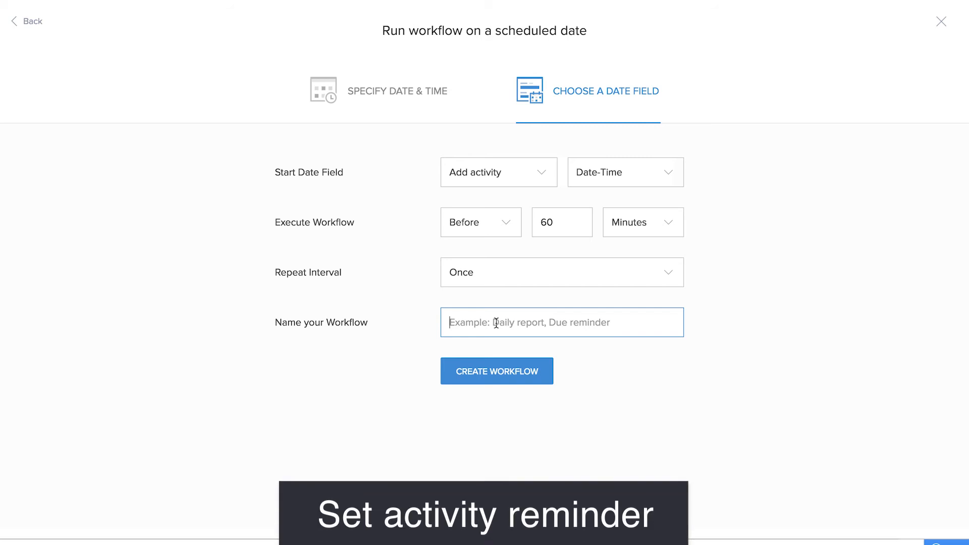
pyautogui.write('Activity Reminder')
pyautogui.press('Return')
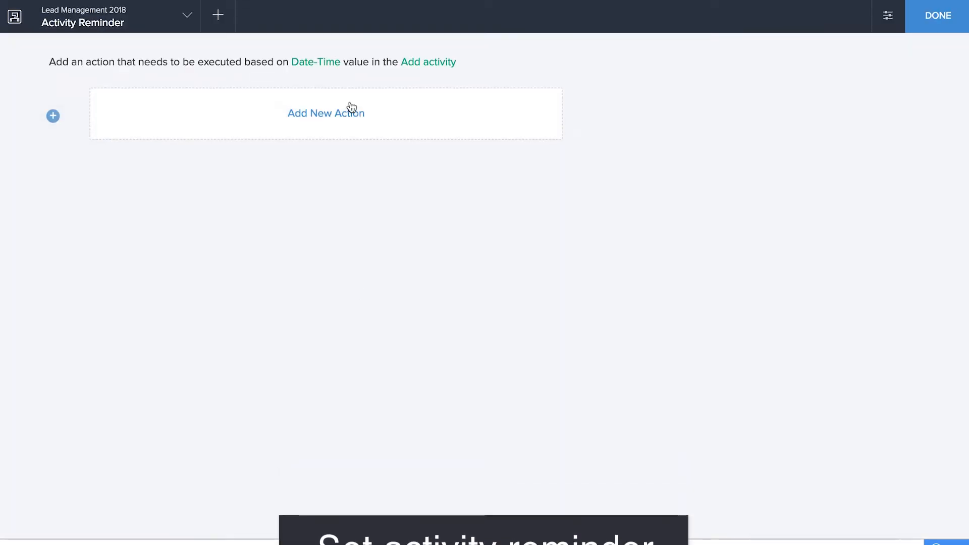
# Step: Add a Send email action from zoho.adminuserid to zoho.loginuserid with the subject "New Activity Reminder"
pyautogui.click(351, 107)
pyautogui.click(530, 210)
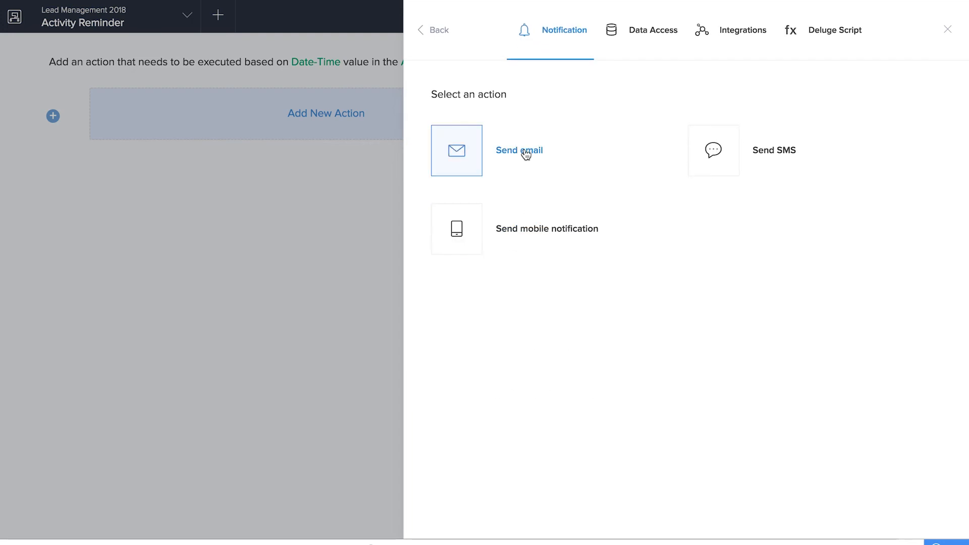
pyautogui.click(525, 155)
pyautogui.click(626, 111)
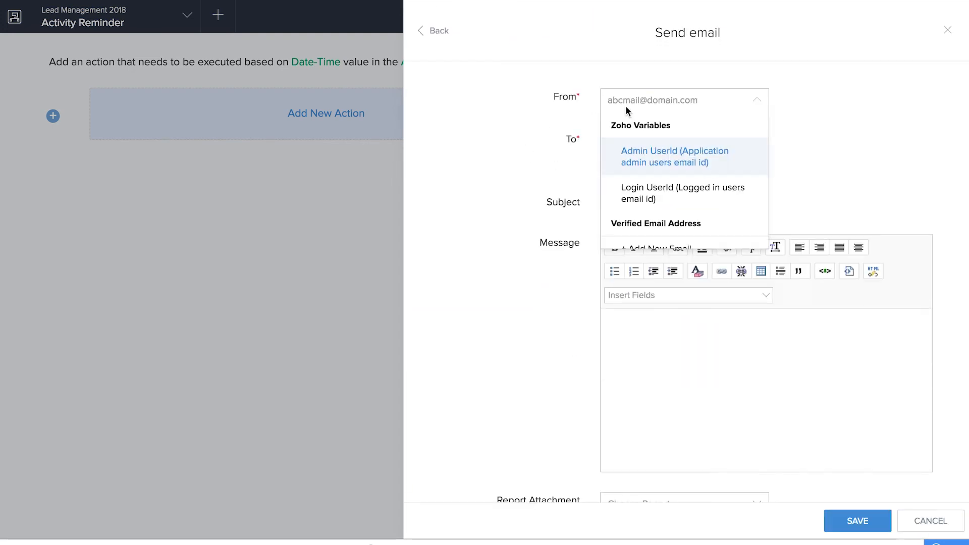
pyautogui.click(645, 158)
pyautogui.click(637, 146)
pyautogui.click(644, 226)
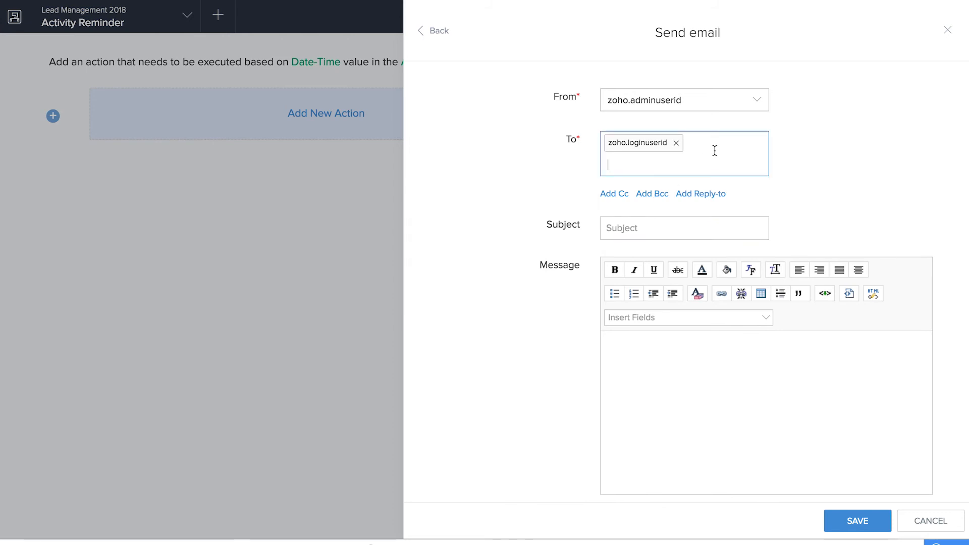
pyautogui.click(681, 217)
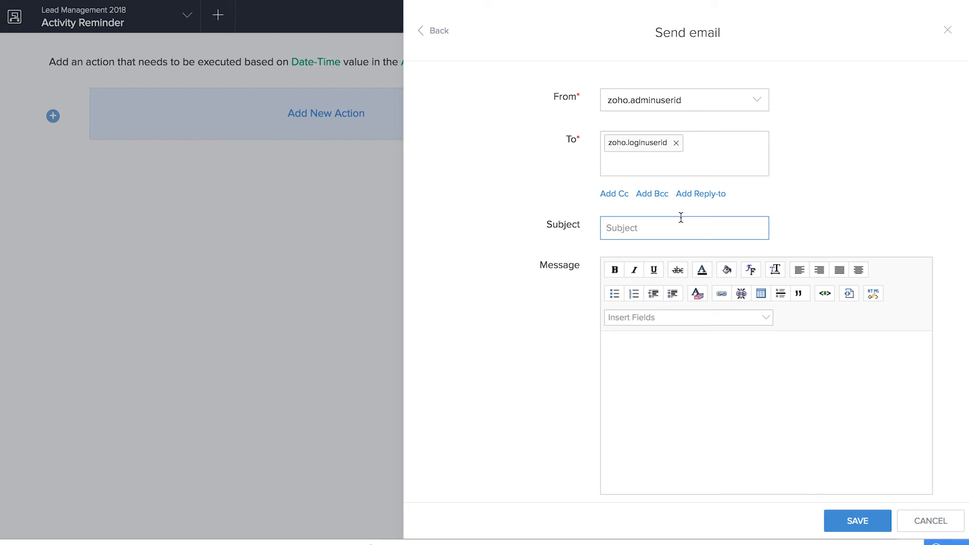
pyautogui.write('New Activity Reminder')
# Step: Write the email message "Hi ${zoho.loginuserid}," followed by the line "You have an activity coming up in an hour,"
pyautogui.click(713, 382)
pyautogui.write('Hi')
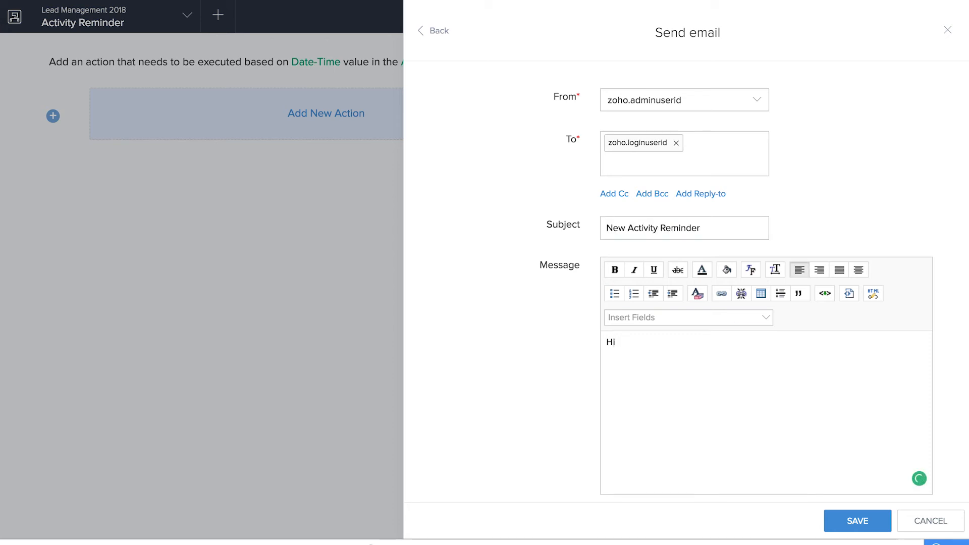
pyautogui.click(735, 319)
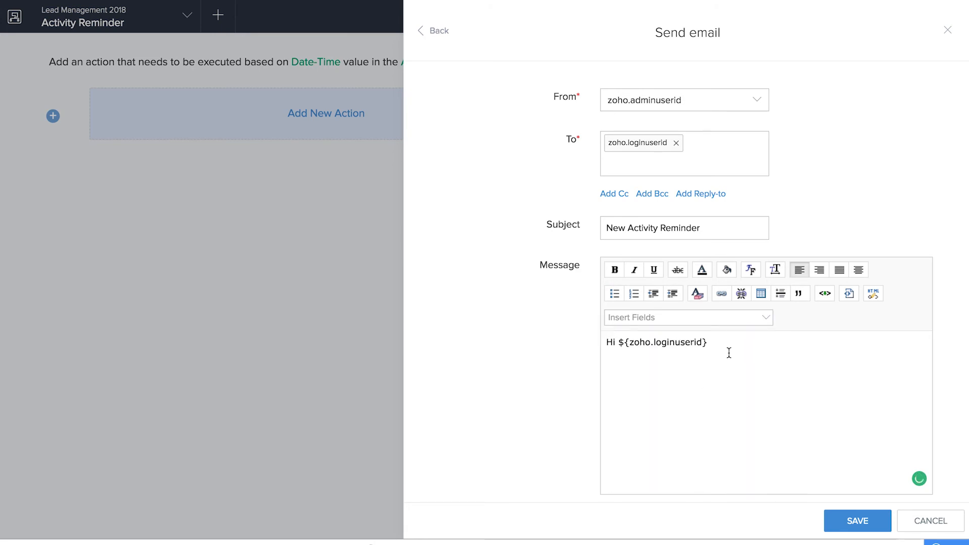
pyautogui.write(',')
pyautogui.press('Return')
pyautogui.write('You have an activity coming up in an hour,')
pyautogui.press('Return')
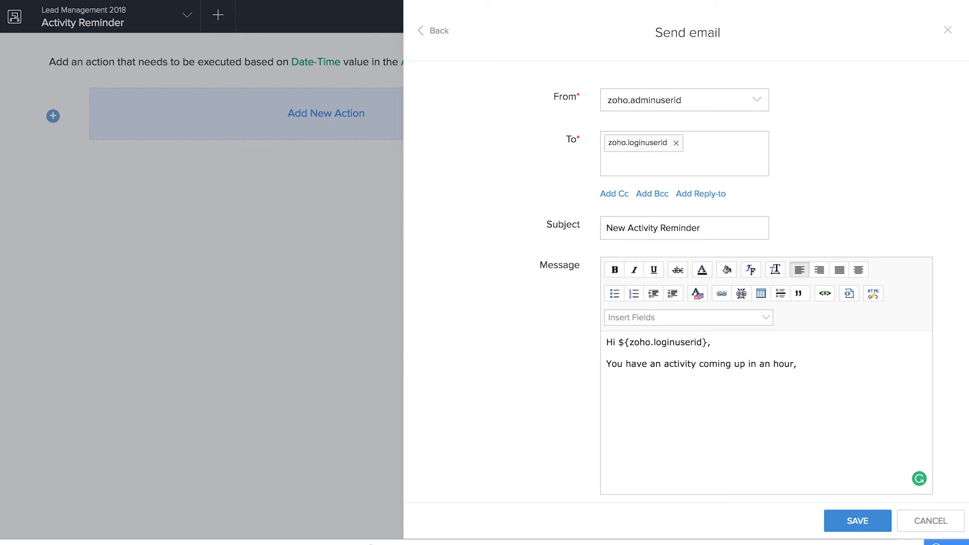
# Step: Insert the fields ${Add_Lead1} and ${Activity_Type} on separate lines below the message text, each followed by a comma
pyautogui.click(687, 323)
pyautogui.scroll(-1, 673, 433)
pyautogui.scroll(-2, 673, 433)
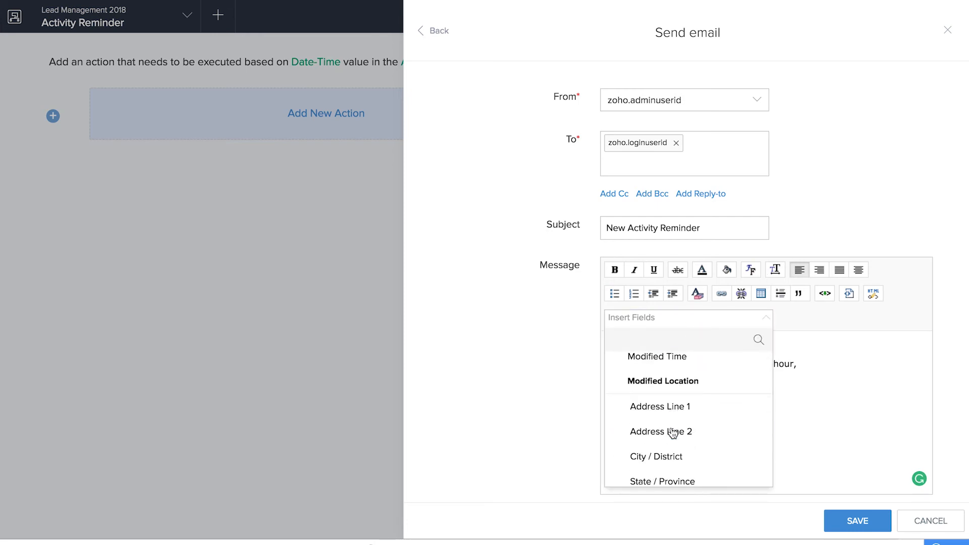
pyautogui.scroll(-6, 672, 433)
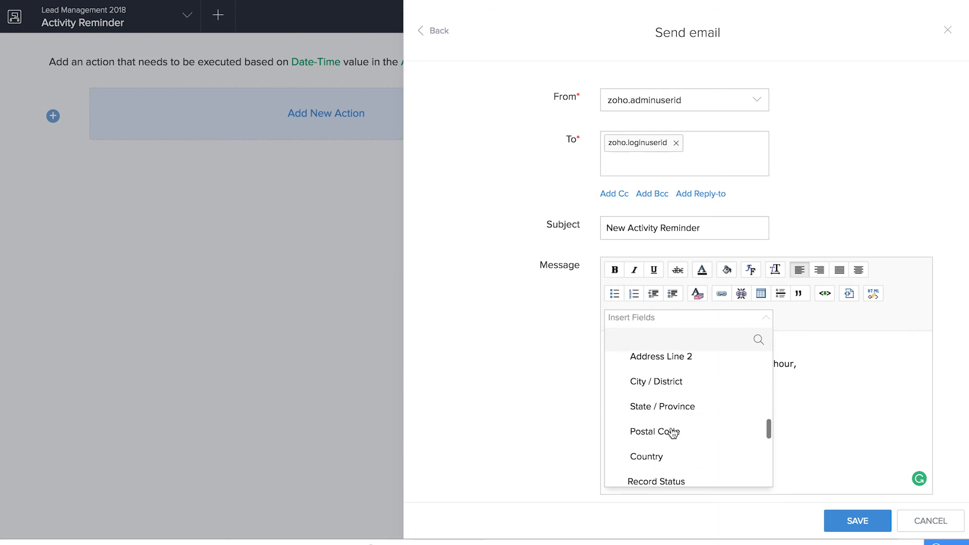
pyautogui.scroll(-3, 672, 433)
pyautogui.click(673, 429)
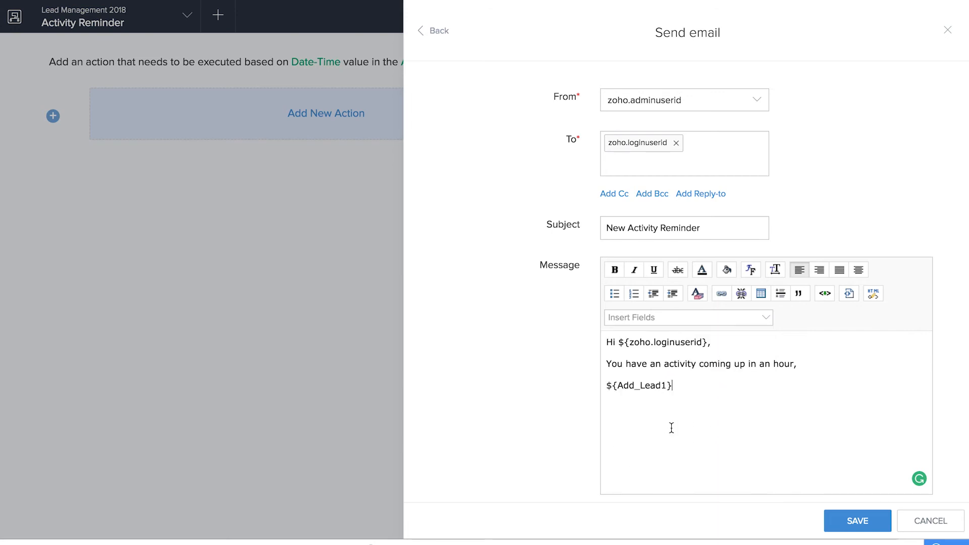
pyautogui.click(690, 318)
pyautogui.scroll(-10, 679, 418)
pyautogui.click(671, 439)
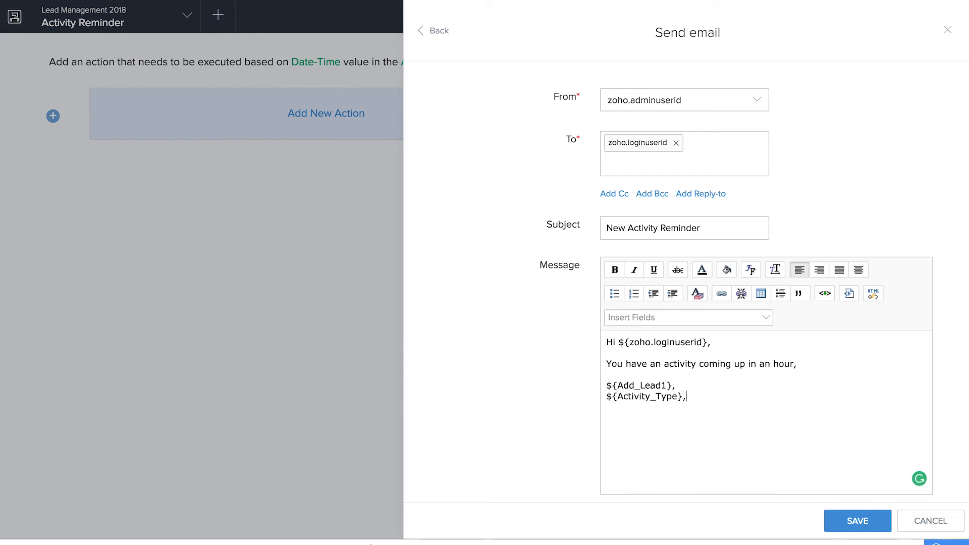
# Step: Insert the fields ${Status}, ${Date_Time} and ${Comments} into the email message on separate lines below the activity type
pyautogui.click(680, 318)
pyautogui.scroll(-5, 674, 418)
pyautogui.scroll(-6, 672, 419)
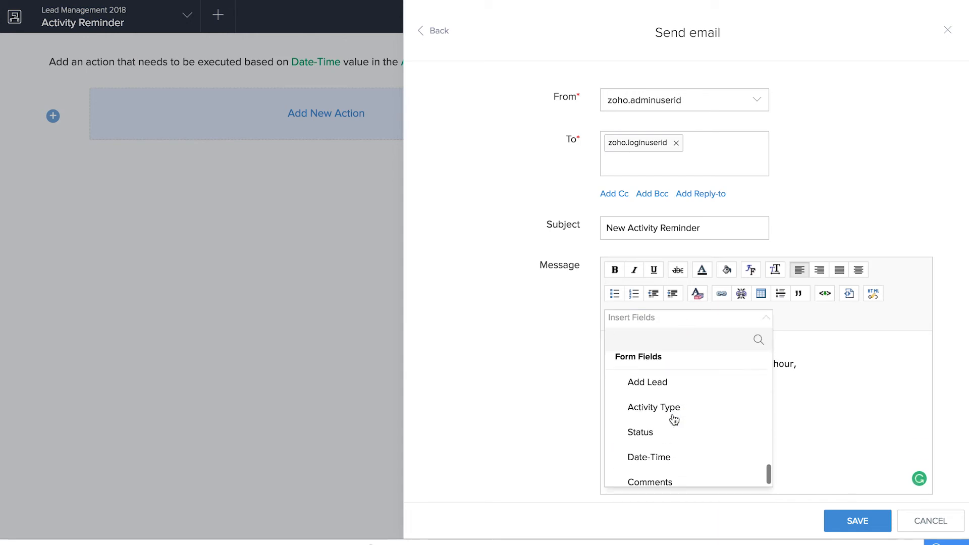
pyautogui.click(666, 431)
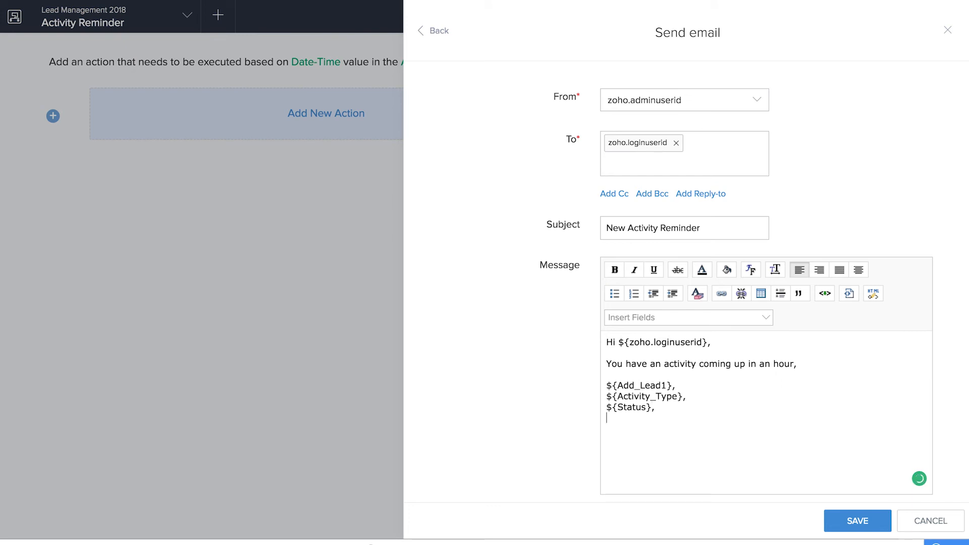
pyautogui.click(686, 317)
pyautogui.scroll(-6, 650, 474)
pyautogui.click(651, 450)
pyautogui.click(659, 322)
pyautogui.scroll(-6, 669, 479)
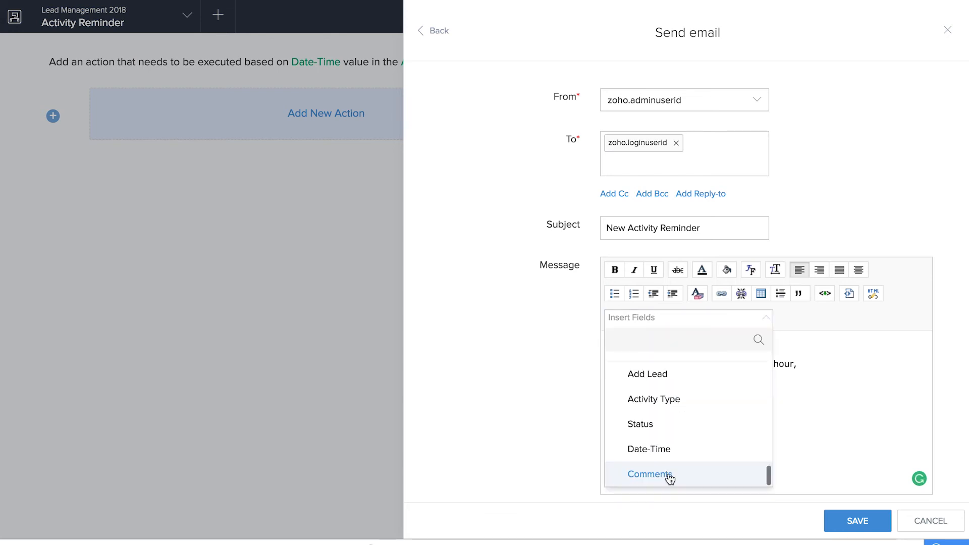
pyautogui.click(670, 475)
# Step: Close the message with "Regards," and the ${zoho.adminuserid} field, then save the email action and finish the workflow
pyautogui.press('Return')
pyautogui.press('Return')
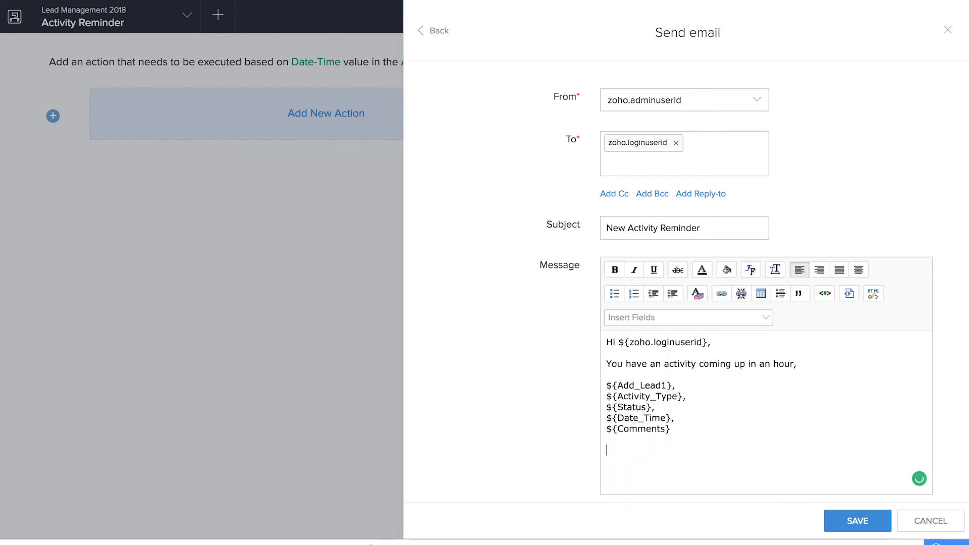
pyautogui.write('Regards,')
pyautogui.click(733, 318)
pyautogui.click(714, 423)
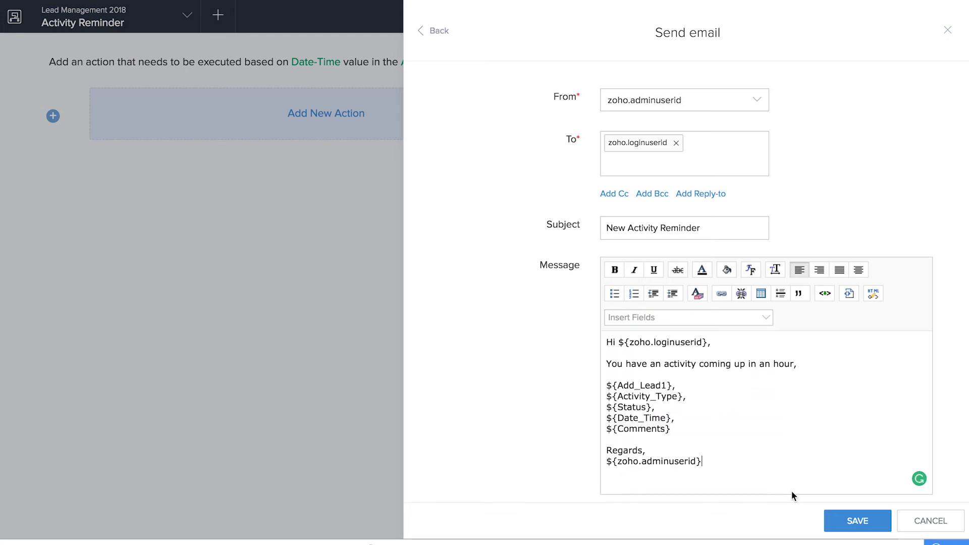
pyautogui.click(870, 529)
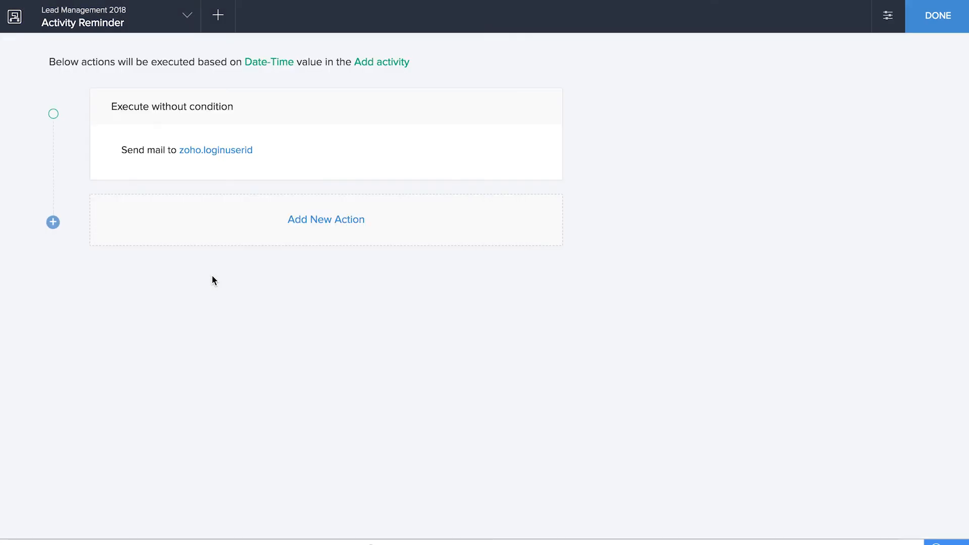
pyautogui.click(939, 19)
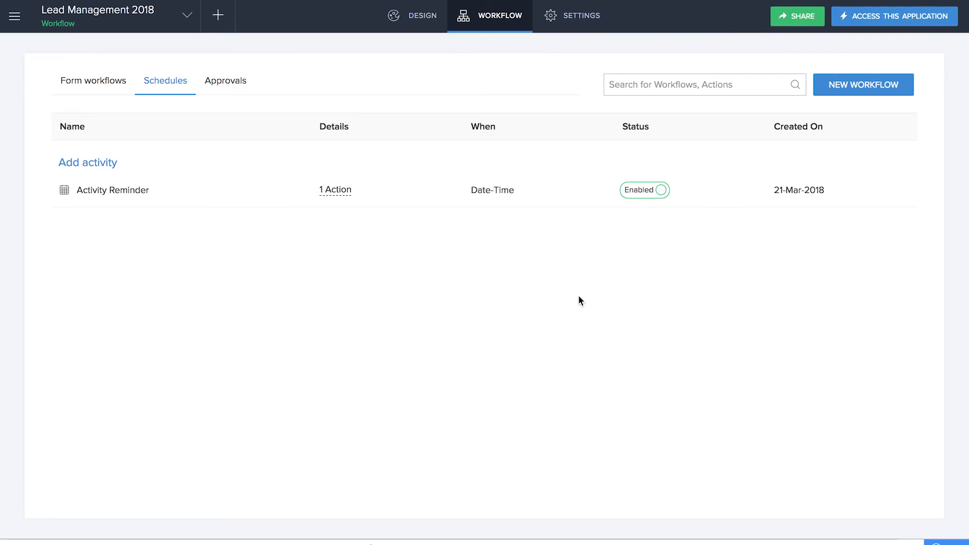
# Step: Start sharing the application with a user and add the sales rep's email address
pyautogui.moveTo(484, 1)
pyautogui.click(797, 21)
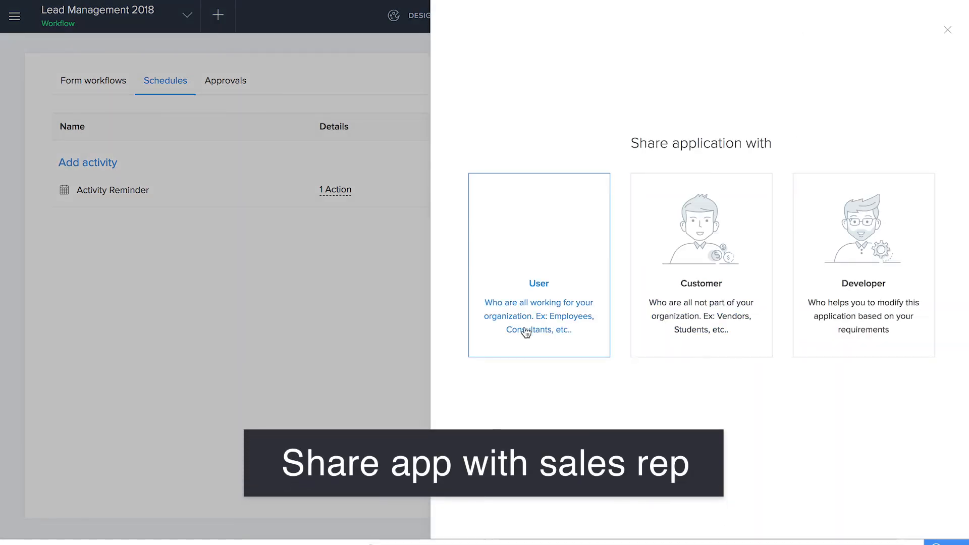
pyautogui.click(526, 332)
pyautogui.click(529, 118)
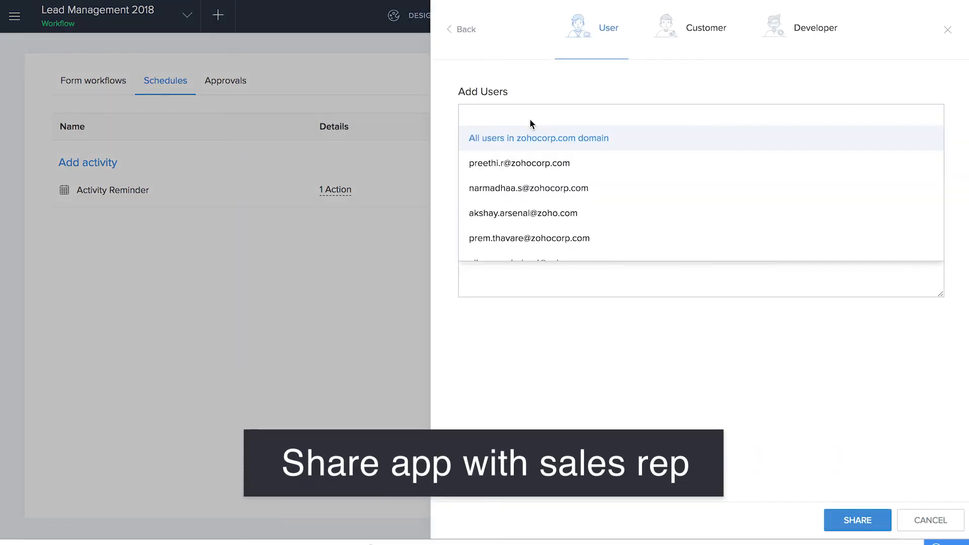
pyautogui.click(529, 213)
# Step: Start a new permission set for the shared user and name it Sales Reps
pyautogui.click(535, 176)
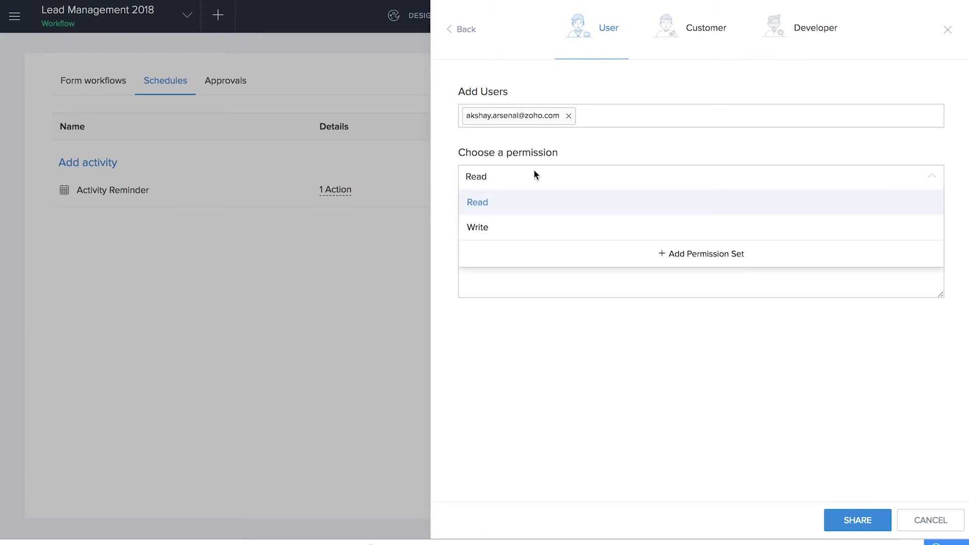
pyautogui.click(718, 255)
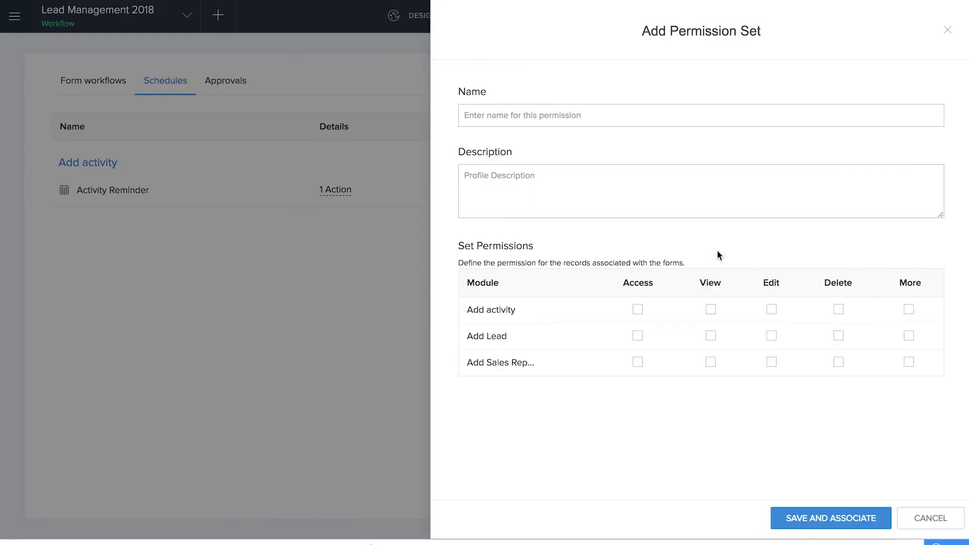
pyautogui.click(599, 114)
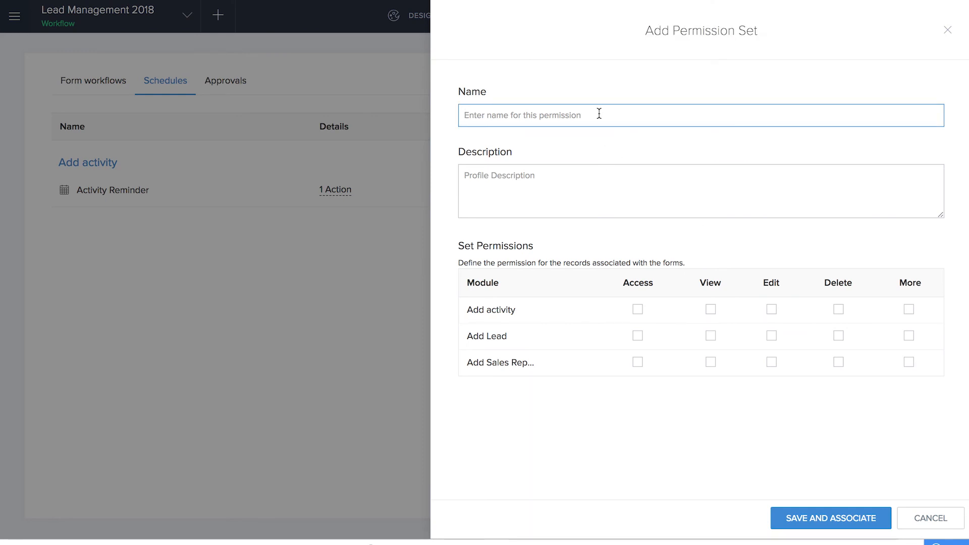
pyautogui.write('Sales Reps')
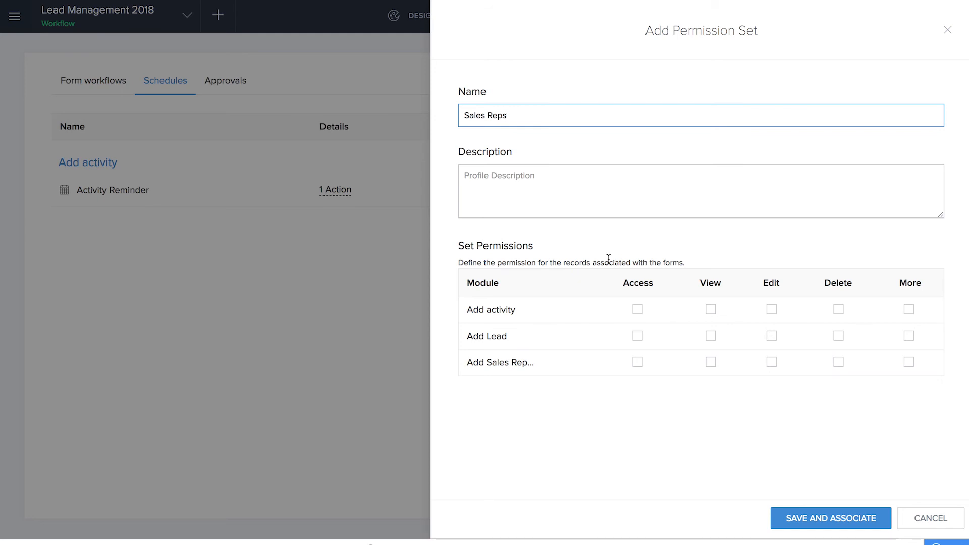
# Step: Grant Access to the Add activity form and View permission for its Activity Log and All Activities reports
pyautogui.click(639, 309)
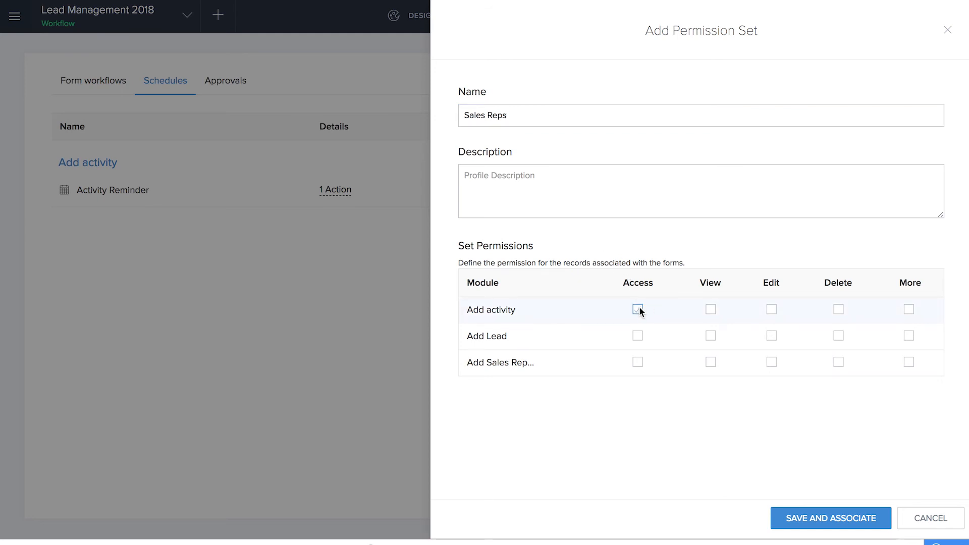
pyautogui.click(709, 310)
pyautogui.click(716, 368)
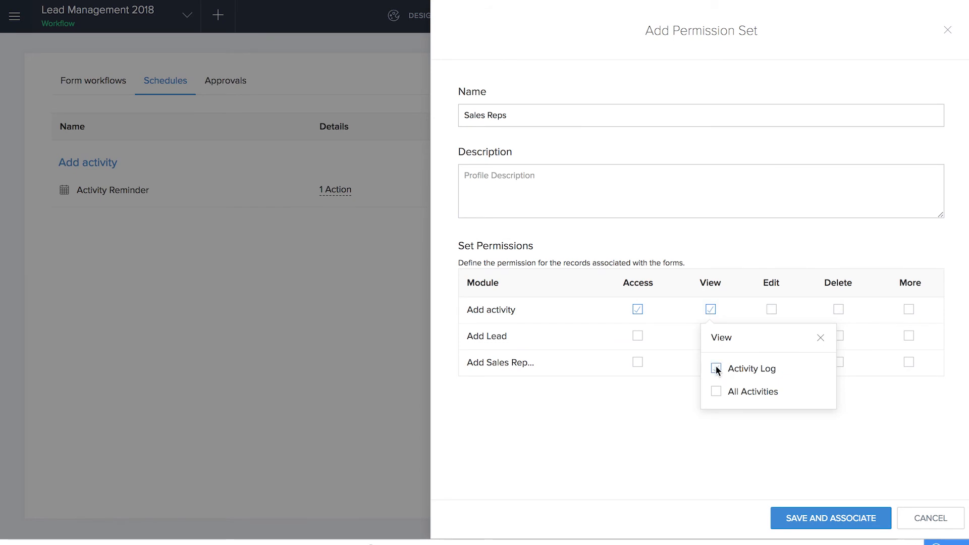
pyautogui.click(716, 392)
pyautogui.click(657, 355)
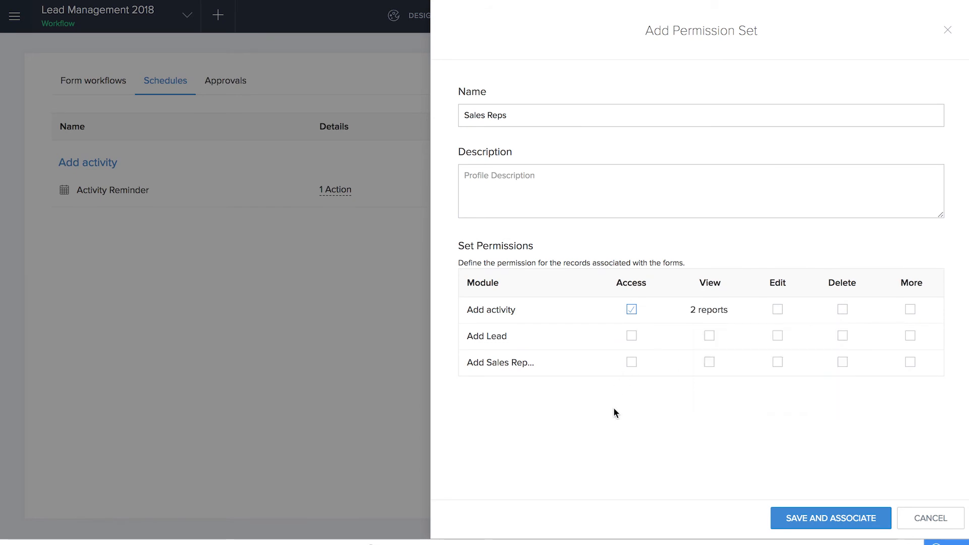
# Step: Grant Access to the Add Lead form and View permission for the All Leads report
pyautogui.click(632, 337)
pyautogui.click(708, 337)
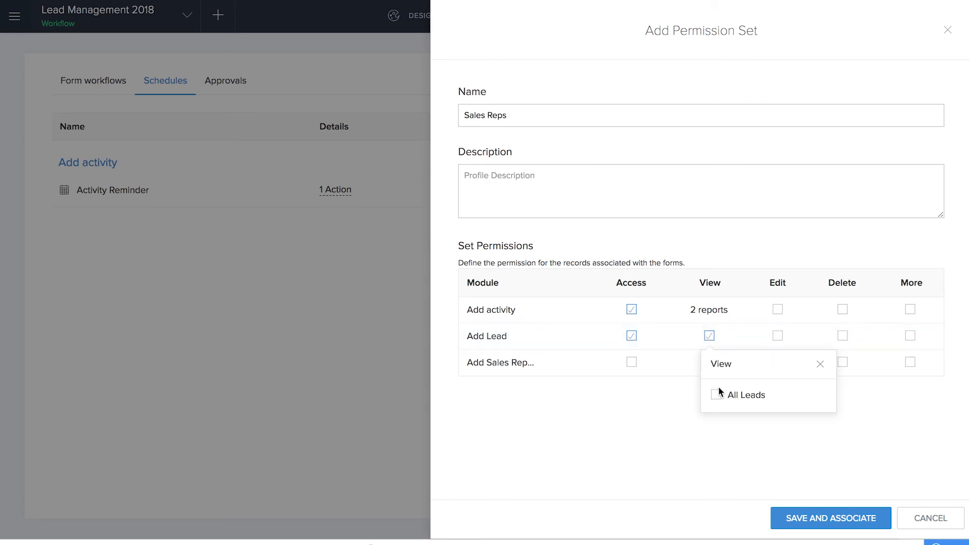
pyautogui.click(636, 455)
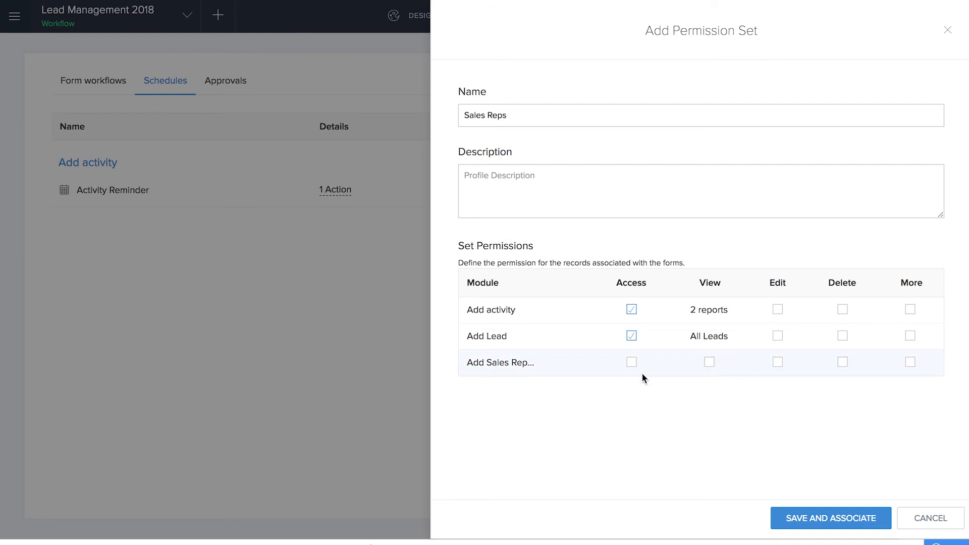
# Step: Save and associate the permission set, then share the application with the sales rep
pyautogui.click(809, 519)
pyautogui.click(854, 520)
pyautogui.click(359, 280)
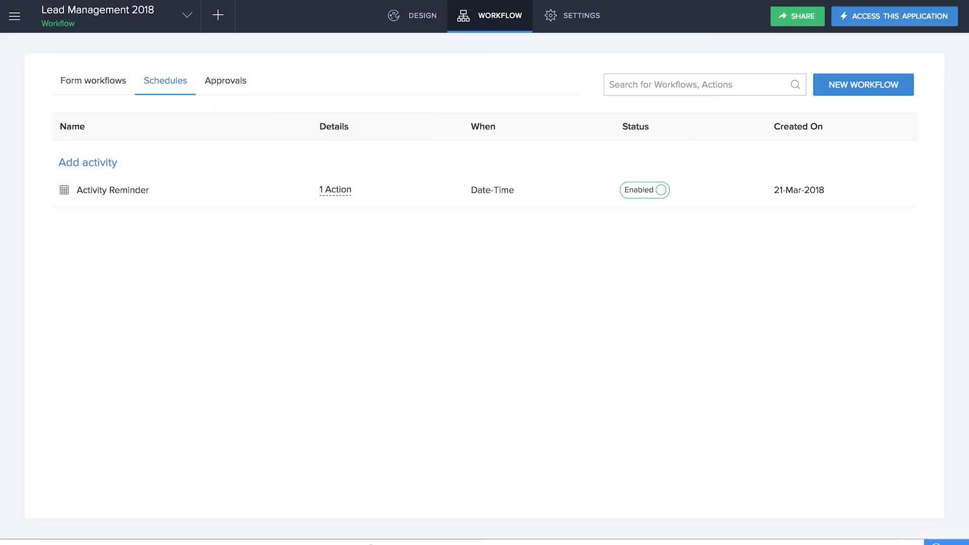
# Step: Switch to the sales rep's Zoho Mail inbox, open the Lead Management 2018 invitation and go to the application
pyautogui.click(942, 0)
pyautogui.click(918, 47)
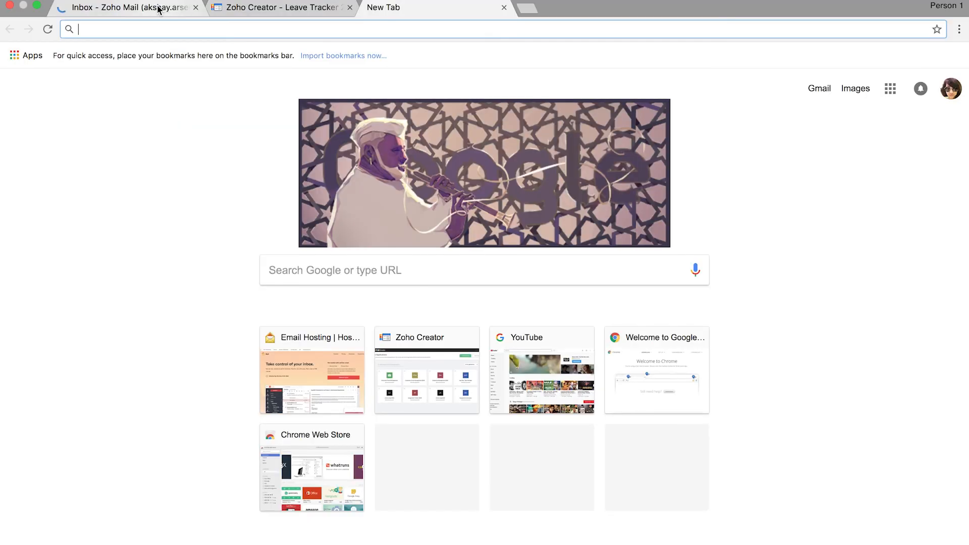
pyautogui.click(158, 8)
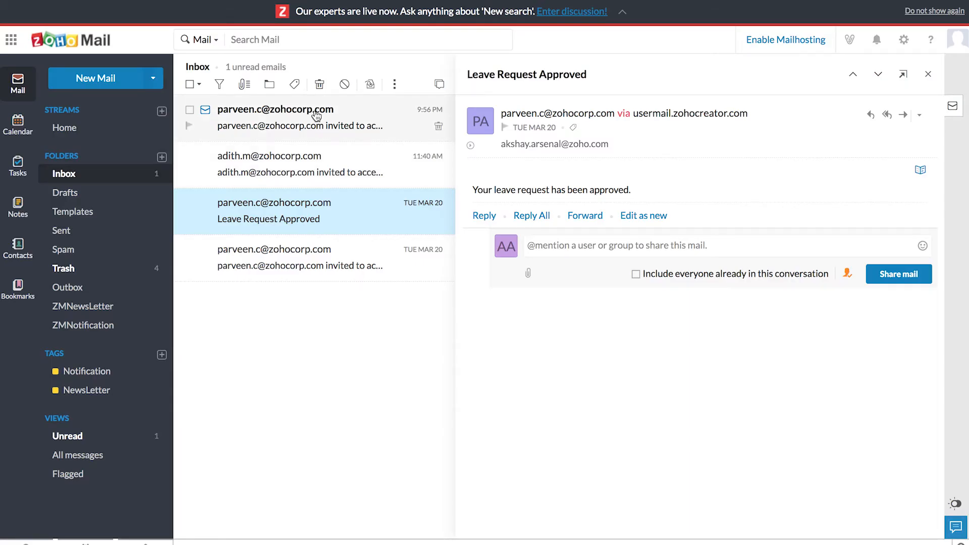
pyautogui.click(316, 116)
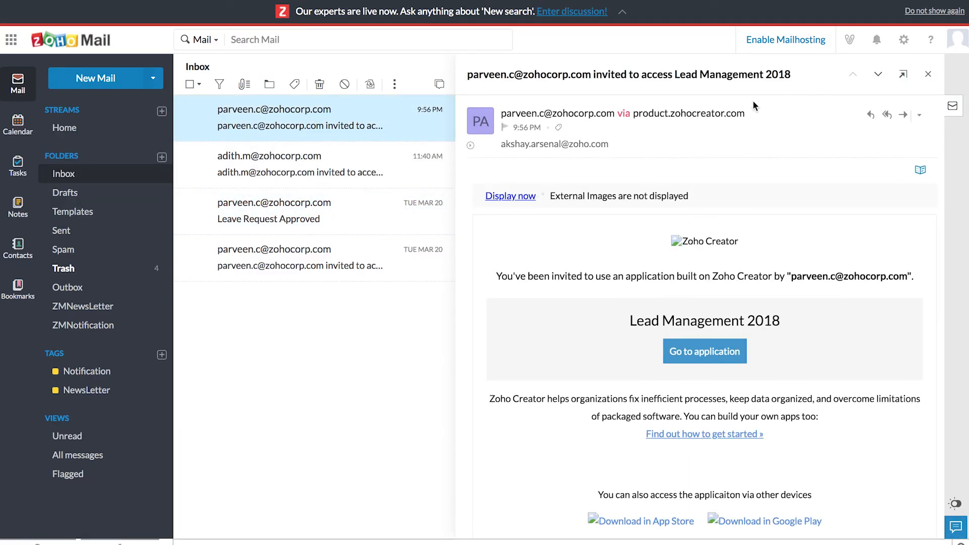
pyautogui.click(725, 352)
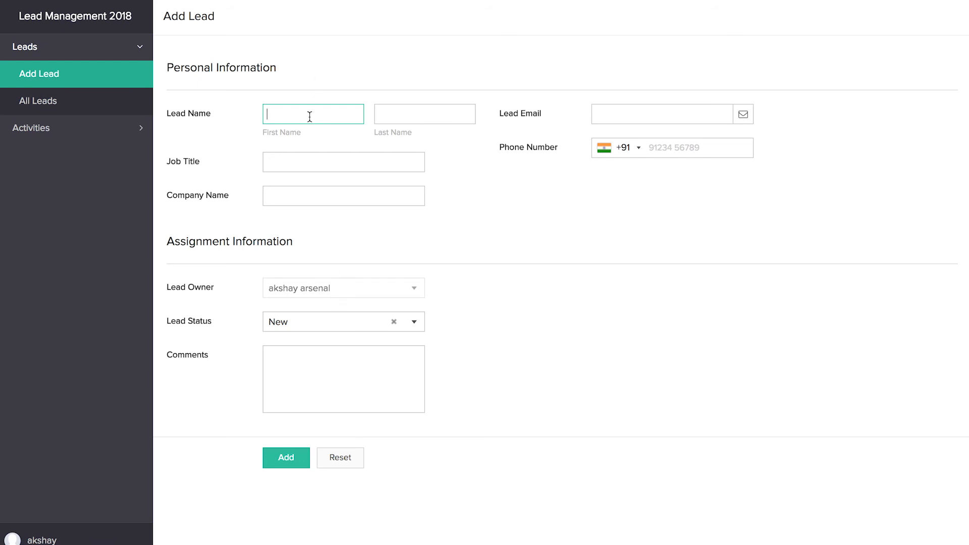
# Step: Enter the lead's first name, last name and email address in the Add Lead form
pyautogui.write('alice')
pyautogui.press('Tab')
pyautogui.write('wonderland')
pyautogui.press('Tab')
pyautogui.click(621, 118)
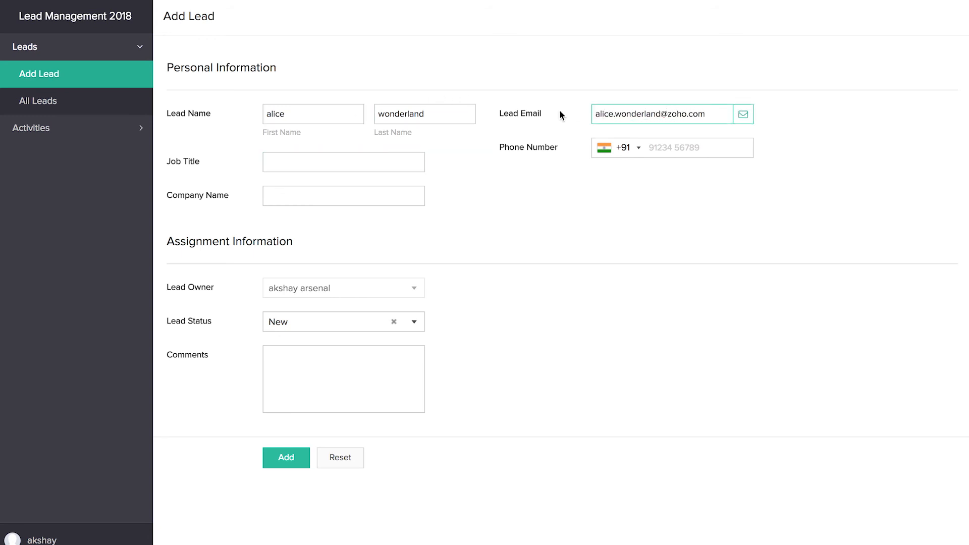
# Step: Set the job title to CEO and the company name to Alice, enter a comment, add the lead and view All Leads
pyautogui.click(343, 162)
pyautogui.write('CEO')
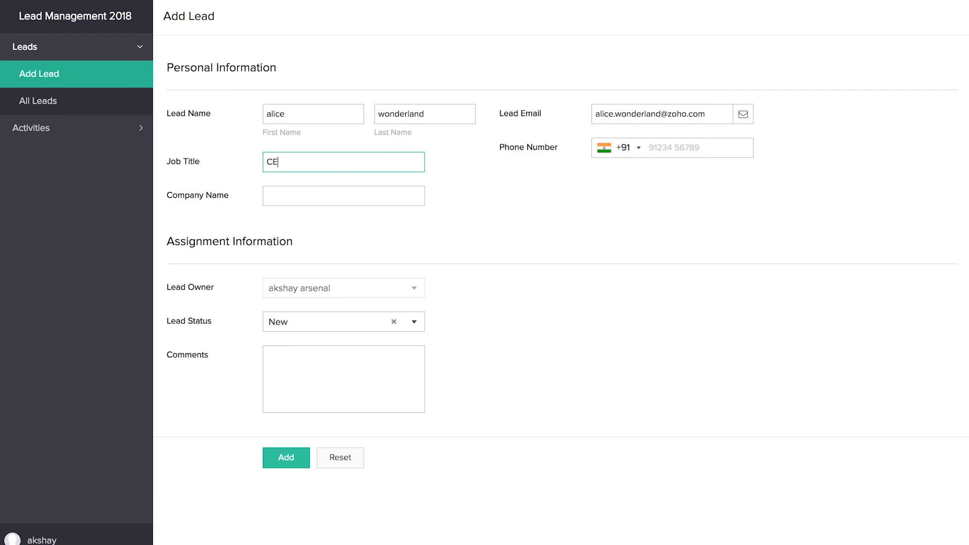
pyautogui.click(352, 195)
pyautogui.write('Alice')
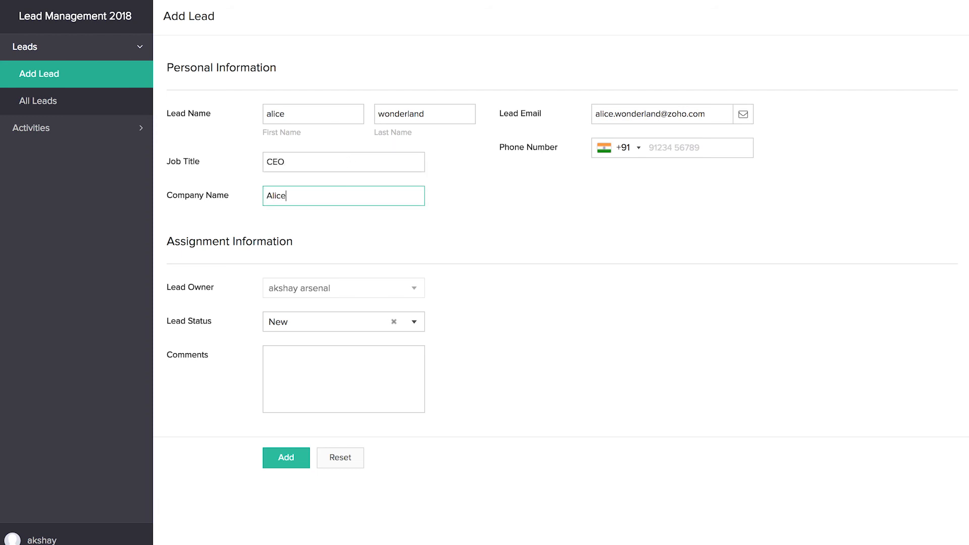
pyautogui.click(341, 316)
pyautogui.click(379, 353)
pyautogui.click(379, 353)
pyautogui.write('non')
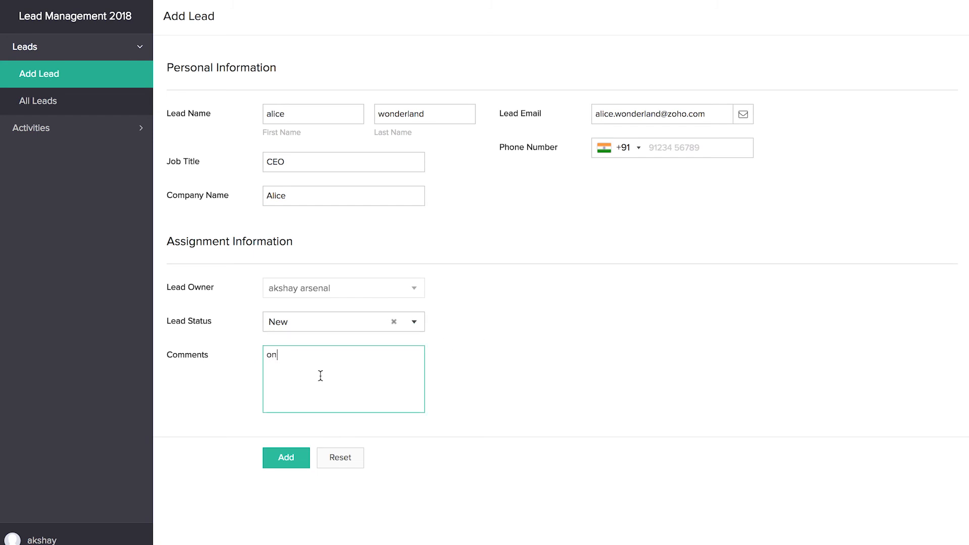
pyautogui.click(286, 456)
pyautogui.click(63, 110)
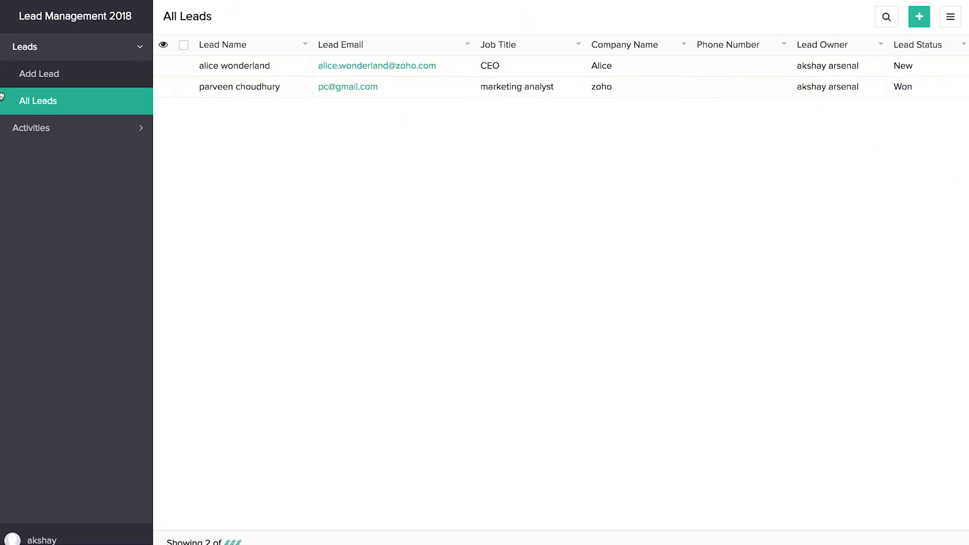
# Step: Add an Email activity with the status Completed for the new lead and view the Activity Log
pyautogui.click(31, 127)
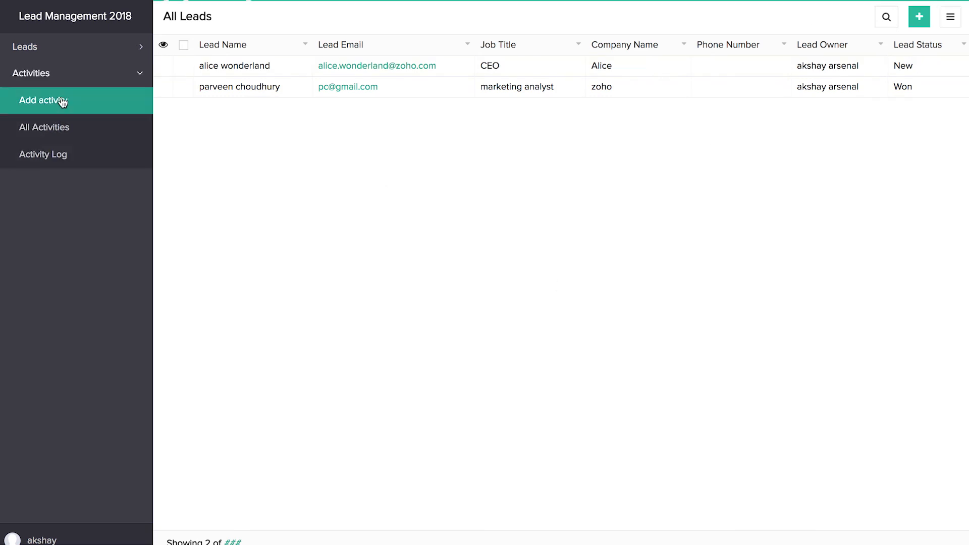
pyautogui.click(65, 99)
pyautogui.click(354, 59)
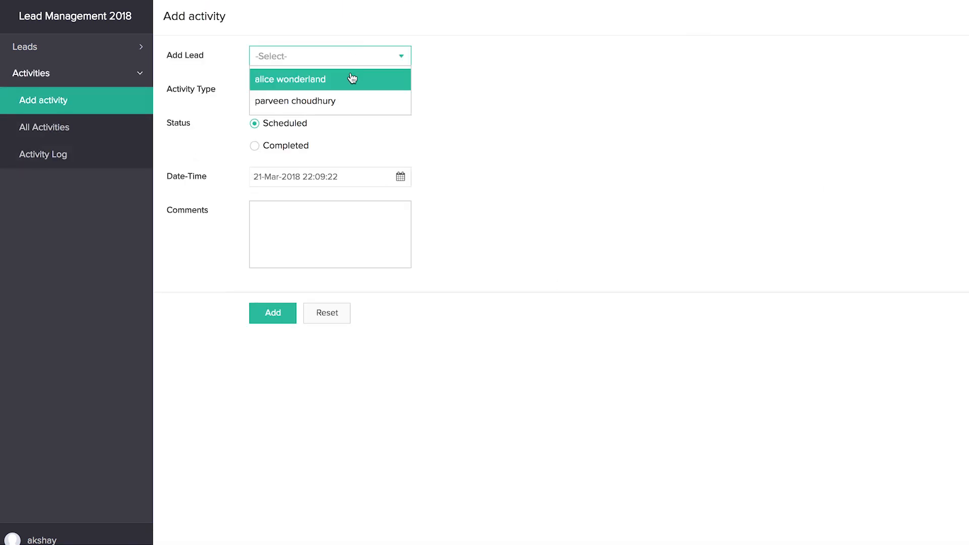
pyautogui.click(349, 80)
pyautogui.click(298, 94)
pyautogui.click(305, 157)
pyautogui.click(255, 146)
pyautogui.click(270, 313)
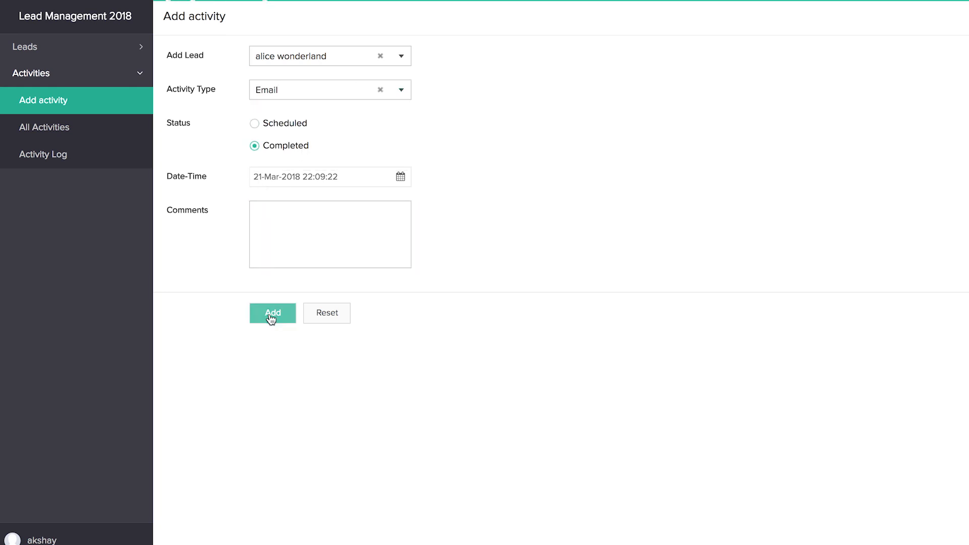
pyautogui.click(59, 153)
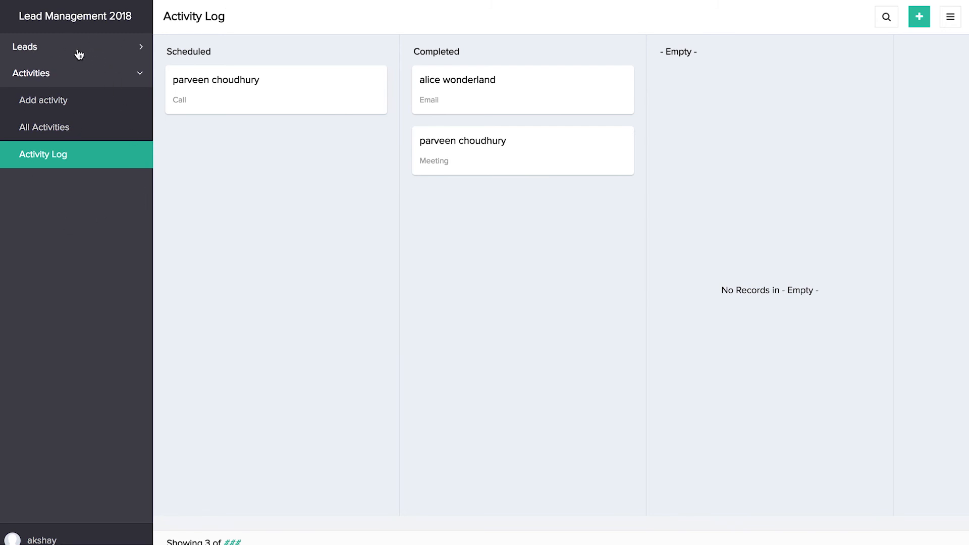
pyautogui.click(48, 47)
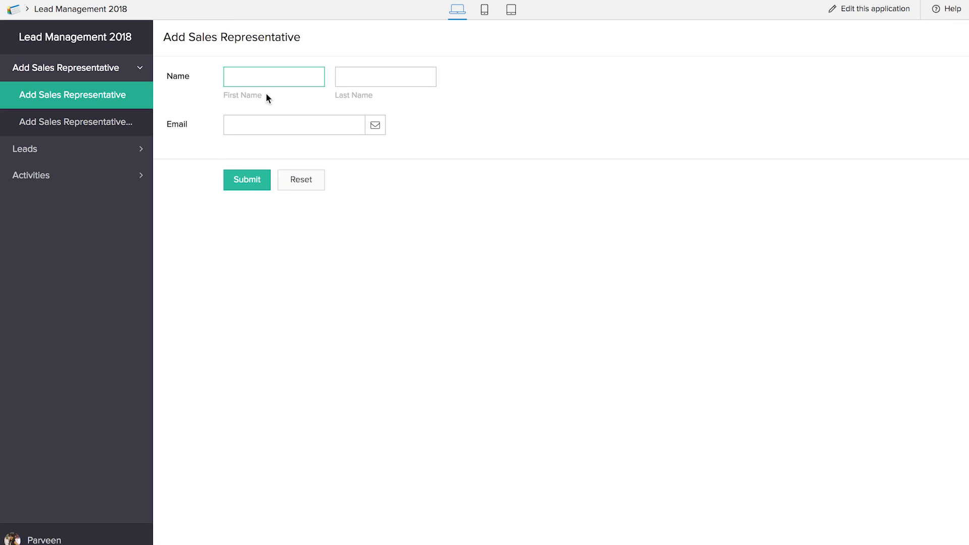
# Step: Add a sales representative with their full name and email address, and view the sales representative report
pyautogui.write('Alice')
pyautogui.press('Tab')
pyautogui.write('Wonderland')
pyautogui.click(253, 118)
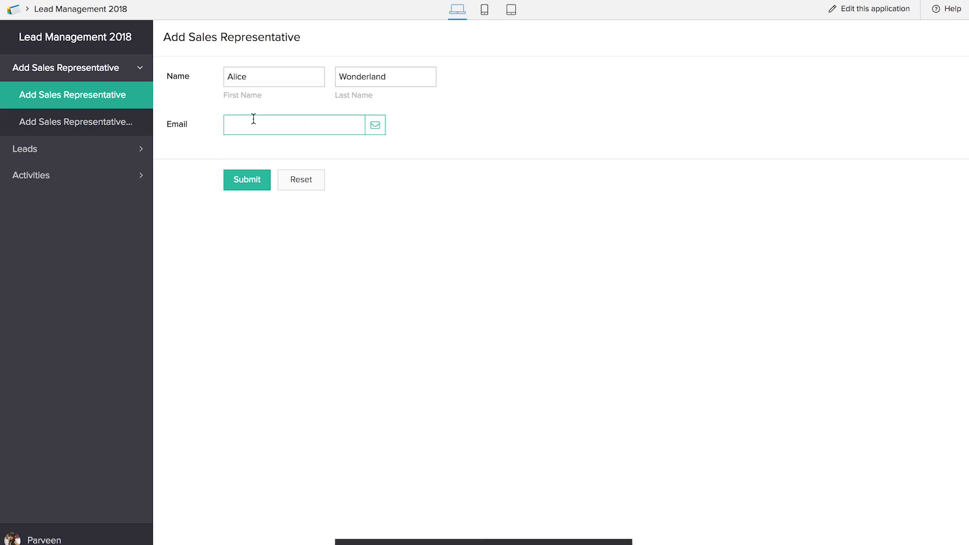
pyautogui.click(243, 179)
pyautogui.click(98, 125)
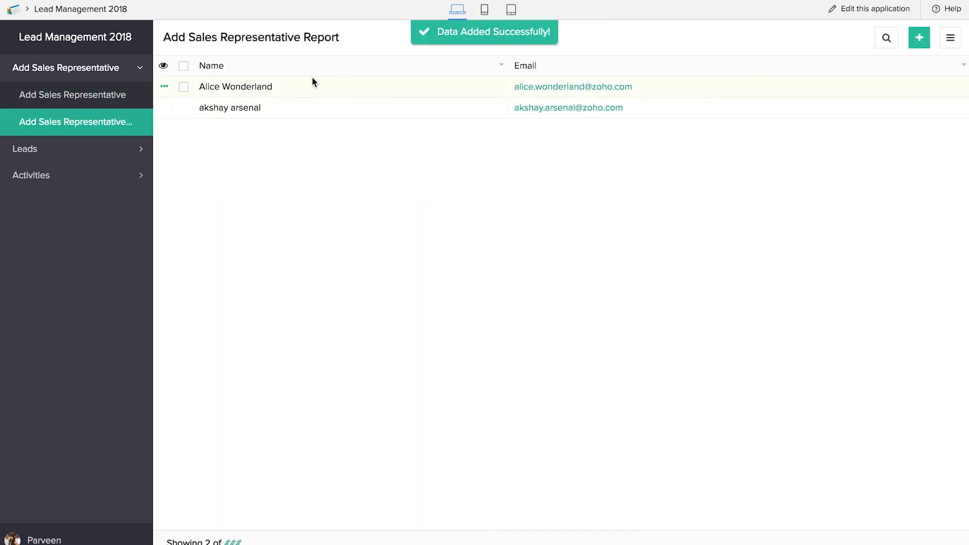
# Step: Start a new lead and enter the first and last name, the job title CEO and the company name Madness
pyautogui.click(81, 148)
pyautogui.click(89, 126)
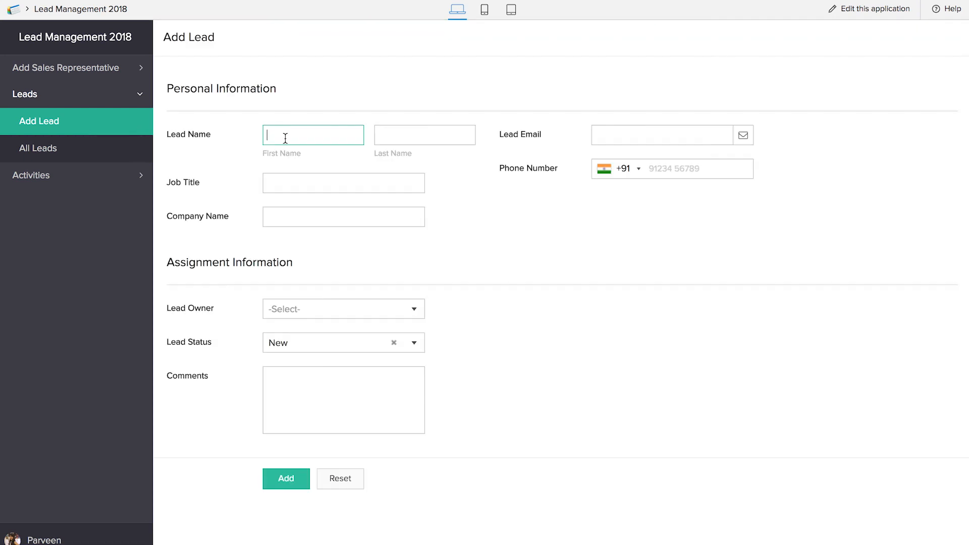
pyautogui.write('Mad')
pyautogui.press('Tab')
pyautogui.write('Hatter')
pyautogui.press('Tab')
pyautogui.write('CEO')
pyautogui.click(291, 222)
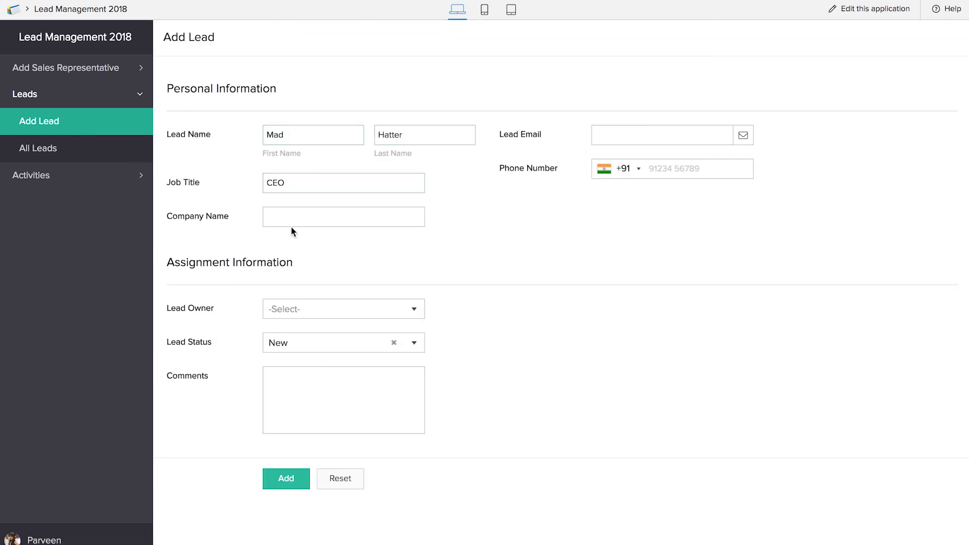
pyautogui.write('Madness')
# Step: Enter the lead's email address, choose the newly added sales representative as lead owner, add the lead and view All Leads
pyautogui.click(640, 134)
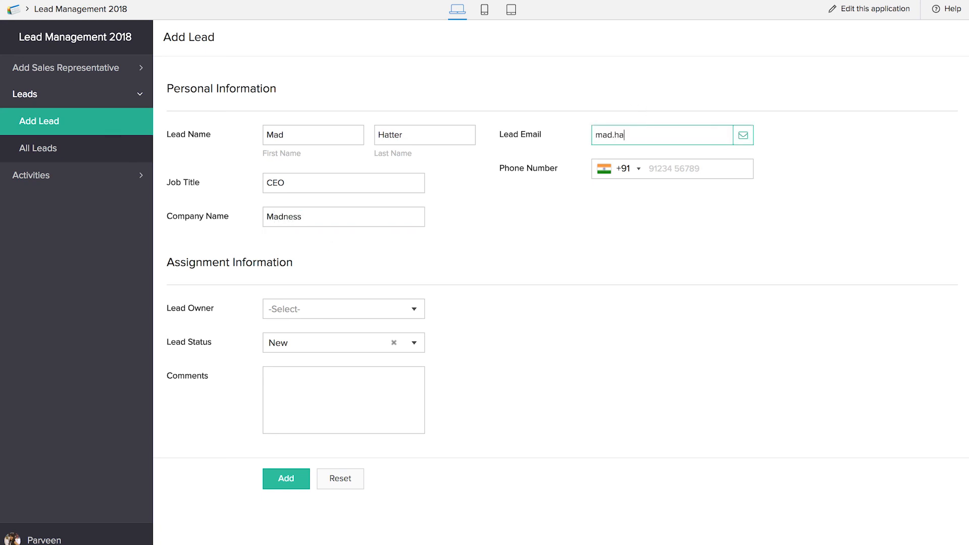
pyautogui.click(368, 313)
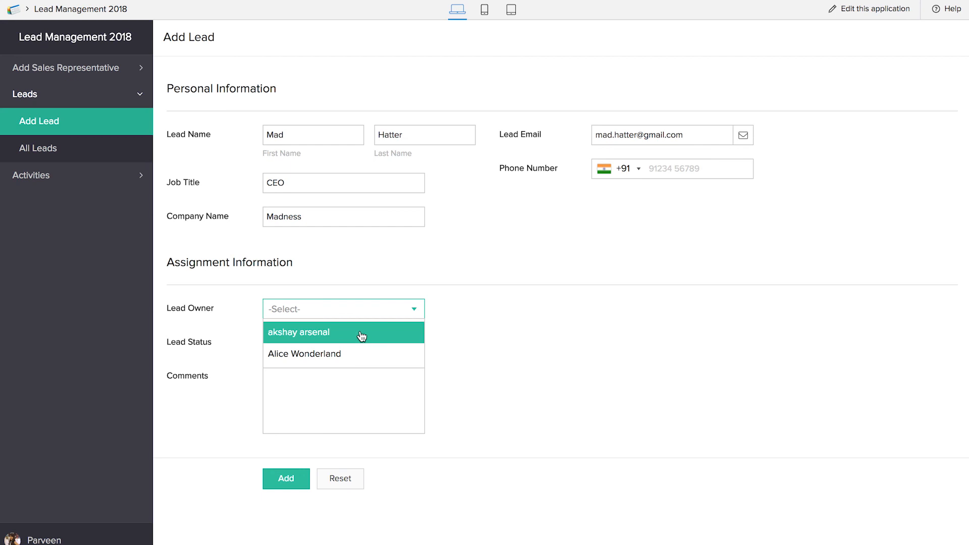
pyautogui.click(356, 355)
pyautogui.click(366, 409)
pyautogui.click(296, 484)
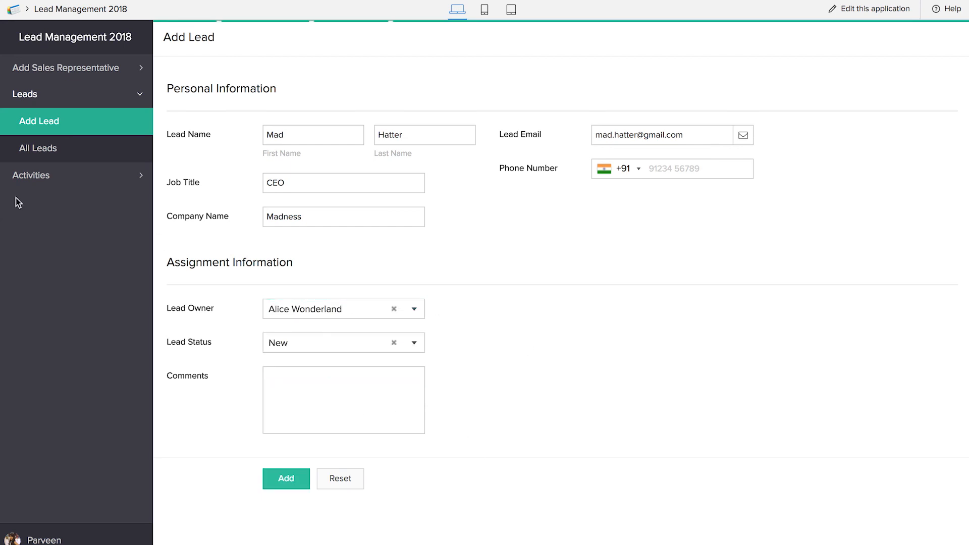
pyautogui.click(53, 151)
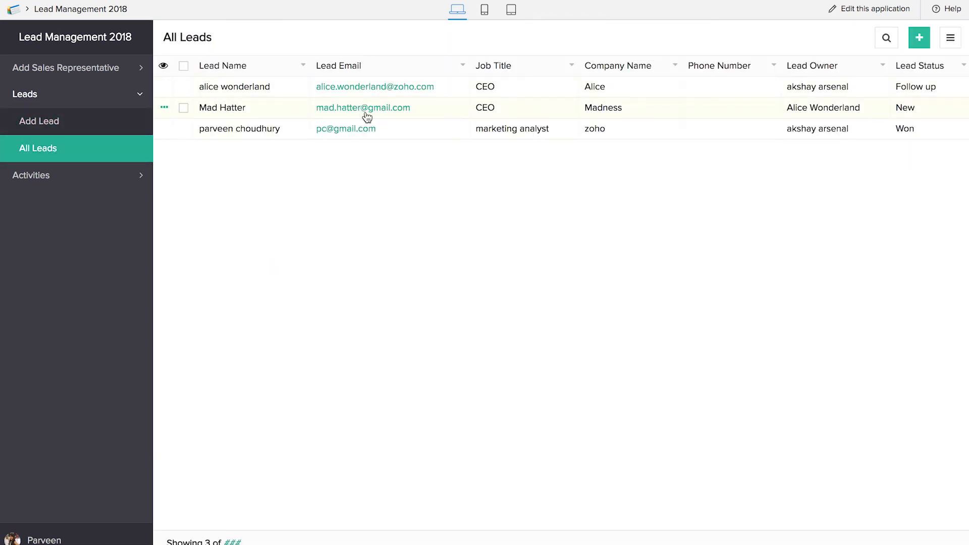
# Step: Add a Meeting activity with the status Completed for the new lead, and view the Activity Log and All Activities
pyautogui.click(33, 182)
pyautogui.click(69, 152)
pyautogui.click(292, 76)
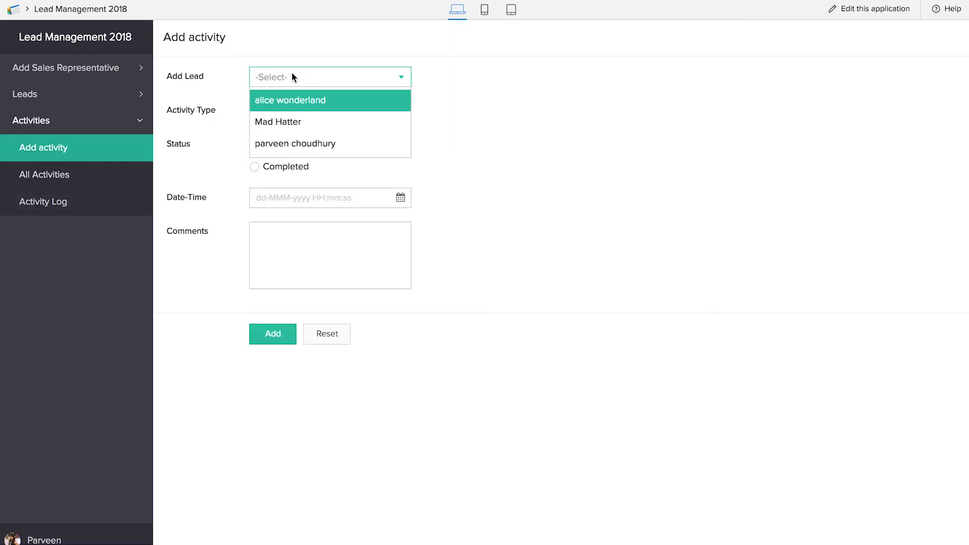
pyautogui.click(296, 123)
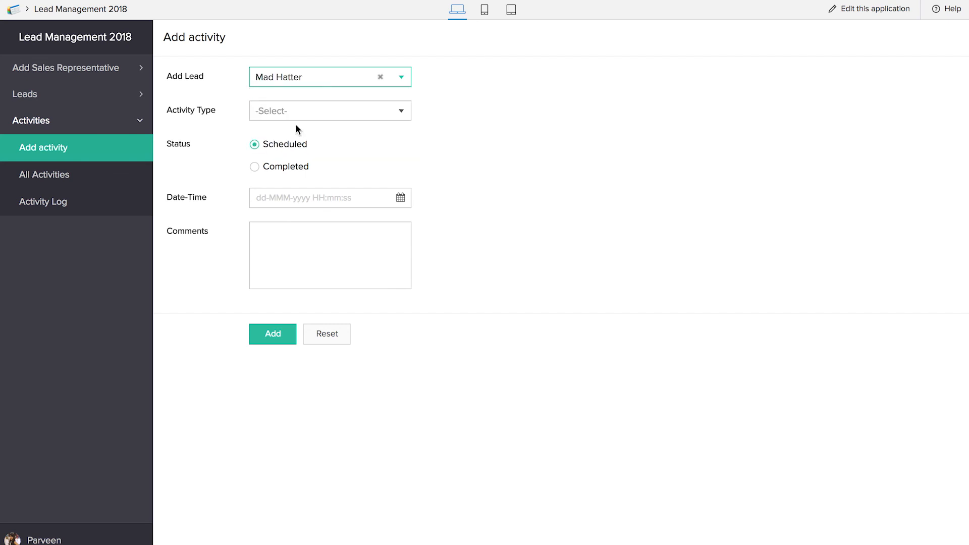
pyautogui.click(297, 116)
pyautogui.click(298, 154)
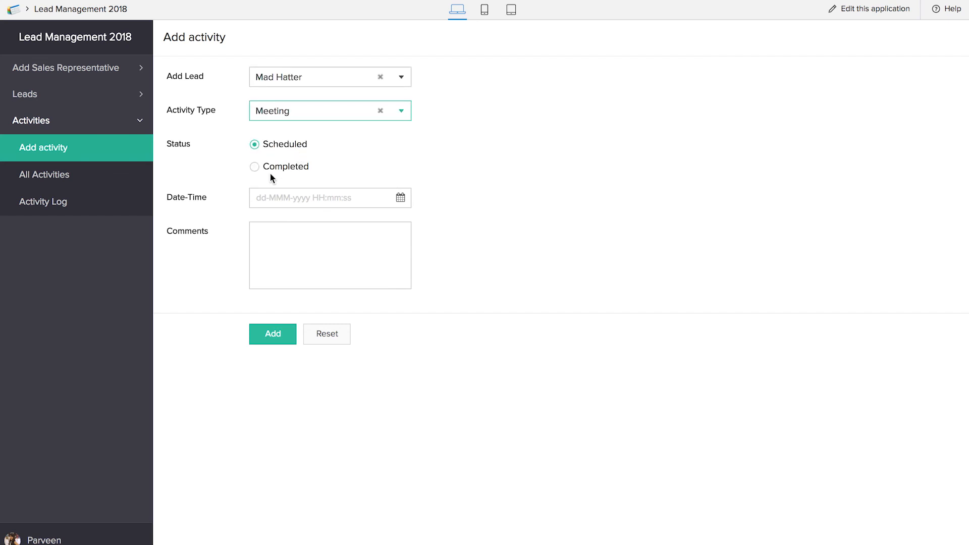
pyautogui.click(255, 166)
pyautogui.click(272, 341)
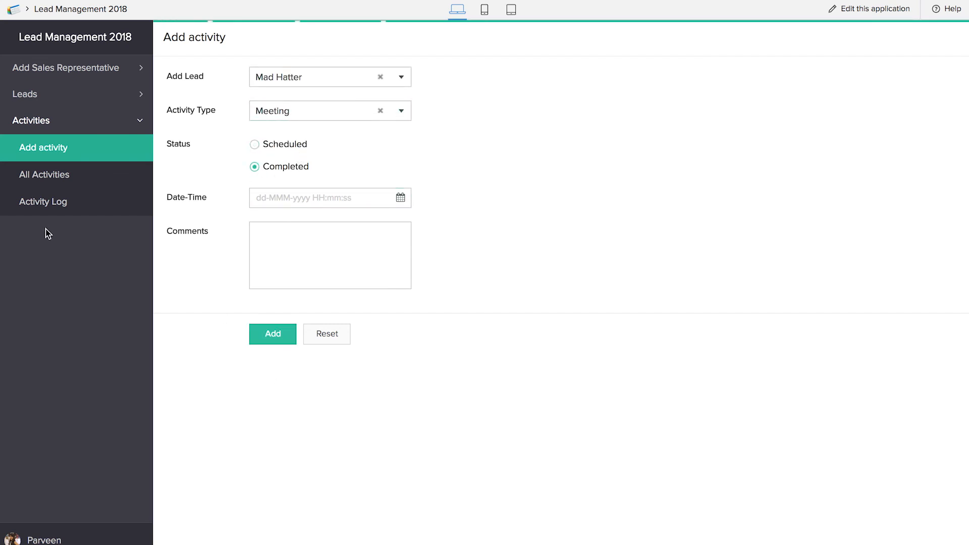
pyautogui.click(43, 204)
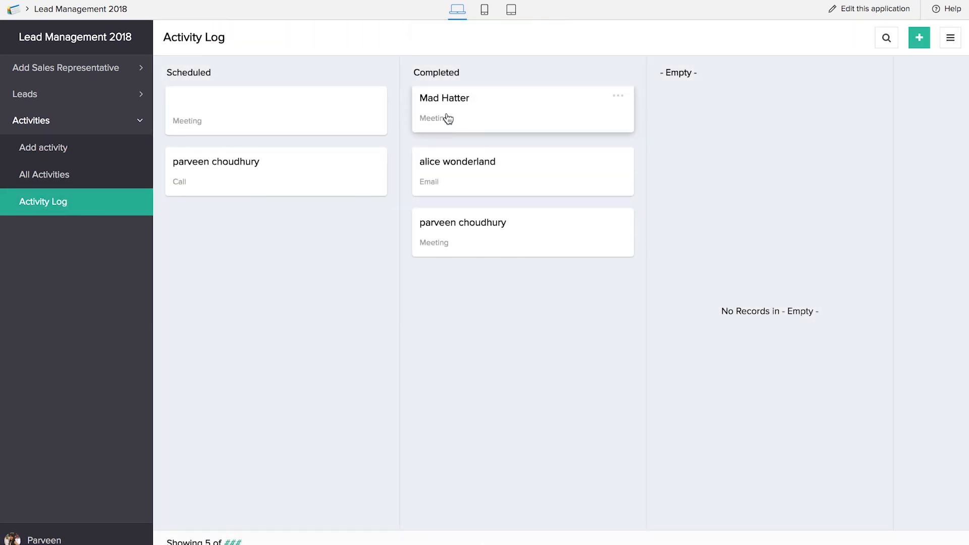
pyautogui.click(63, 175)
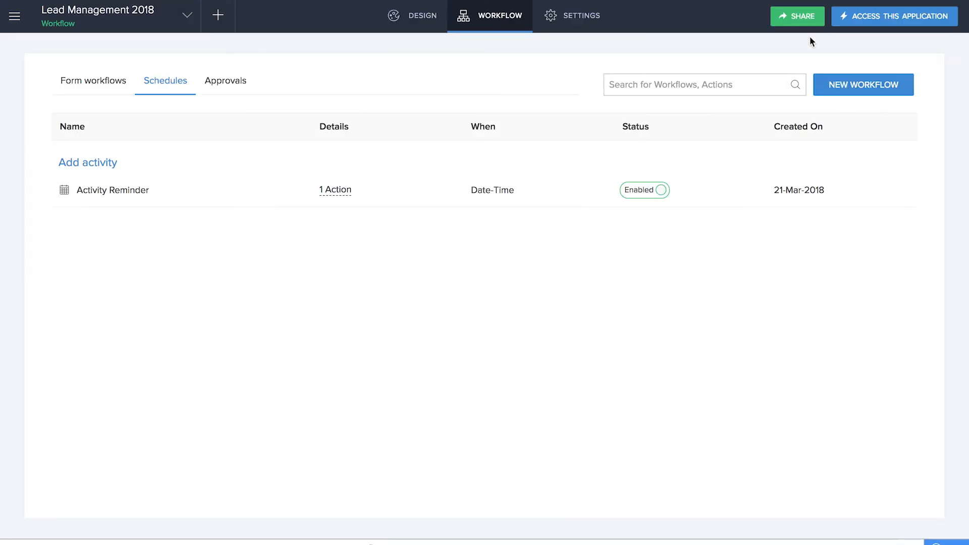
# Step: Share the application with the new sales representative's email address under the Sales Reps permission
pyautogui.click(803, 17)
pyautogui.click(580, 117)
pyautogui.click(601, 192)
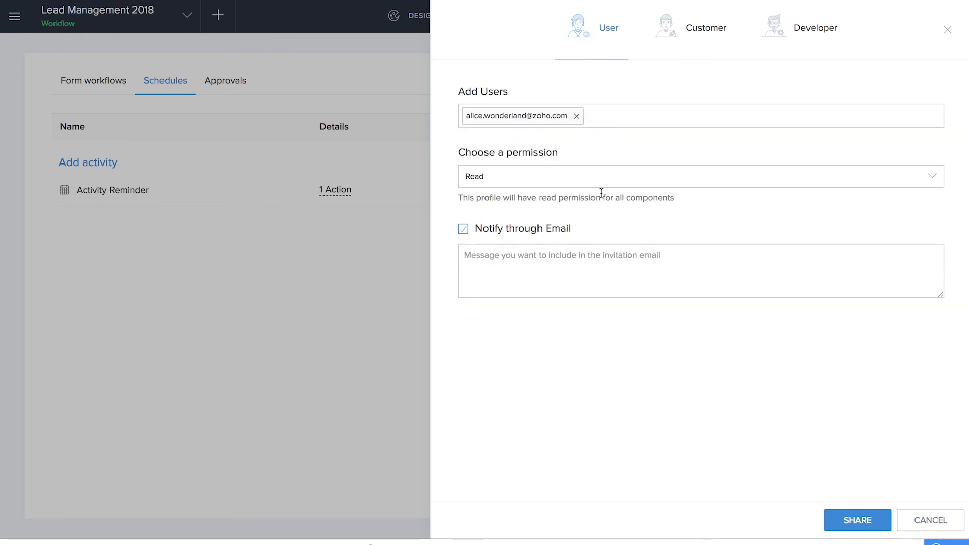
pyautogui.click(562, 177)
pyautogui.click(549, 250)
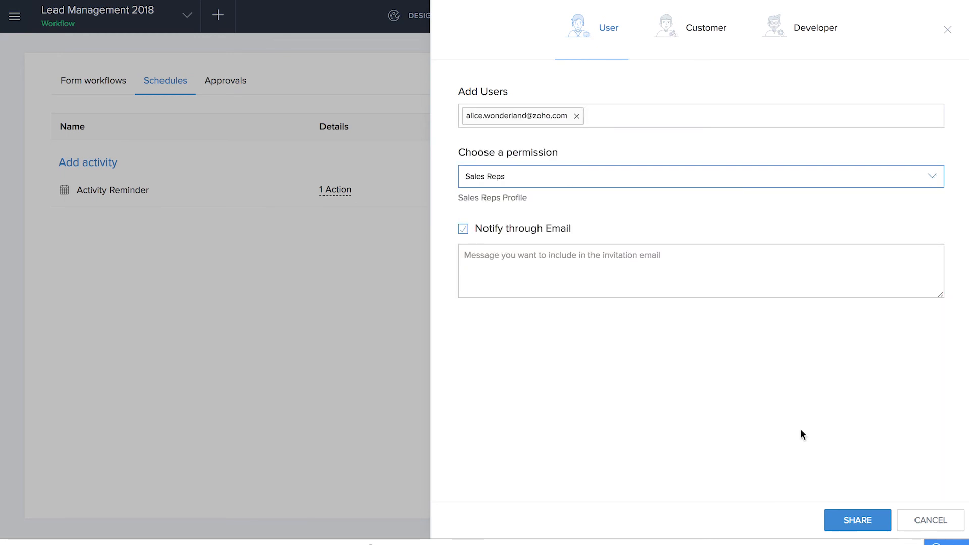
pyautogui.click(849, 522)
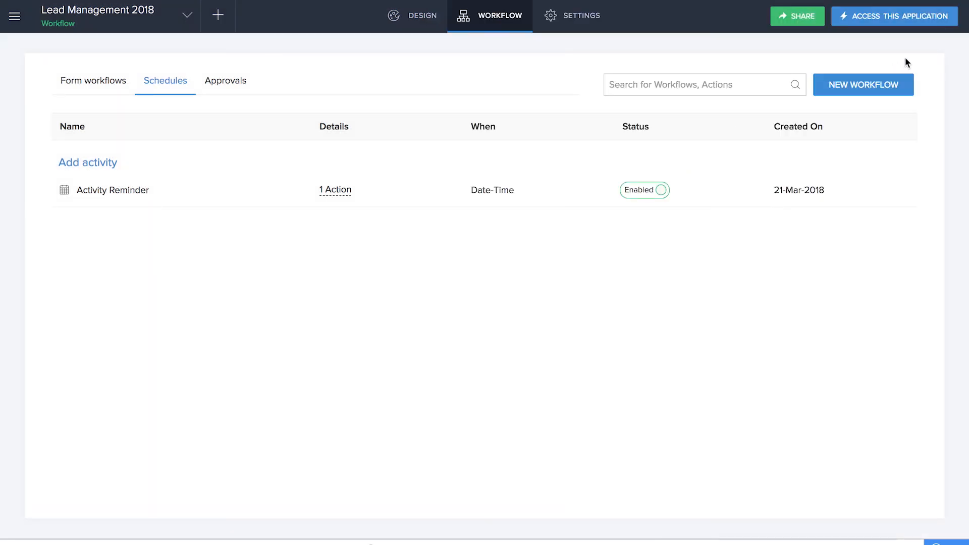
pyautogui.click(926, 56)
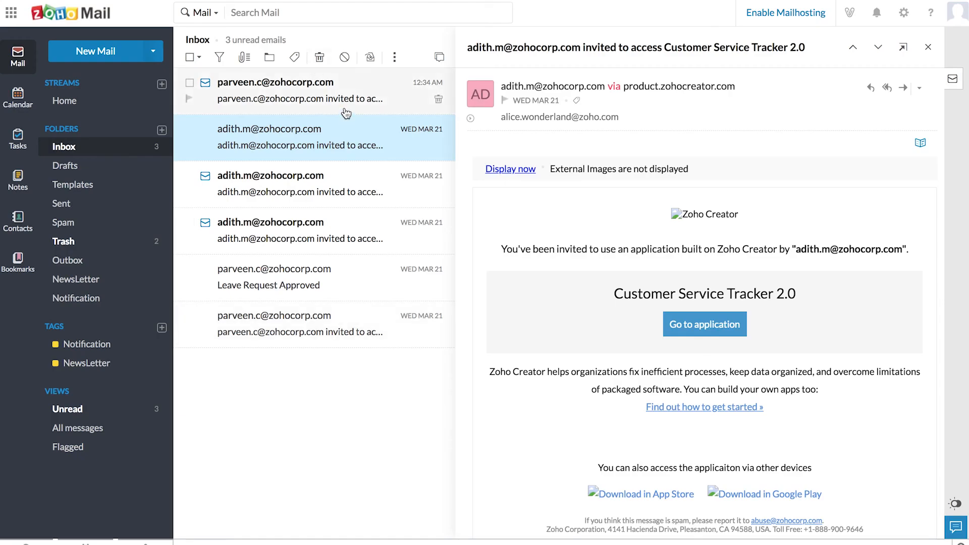
# Step: Go to the application from the Lead Management 2018 invitation in Zoho Mail and look through the lead and activity pages available to the sales representative
pyautogui.click(346, 112)
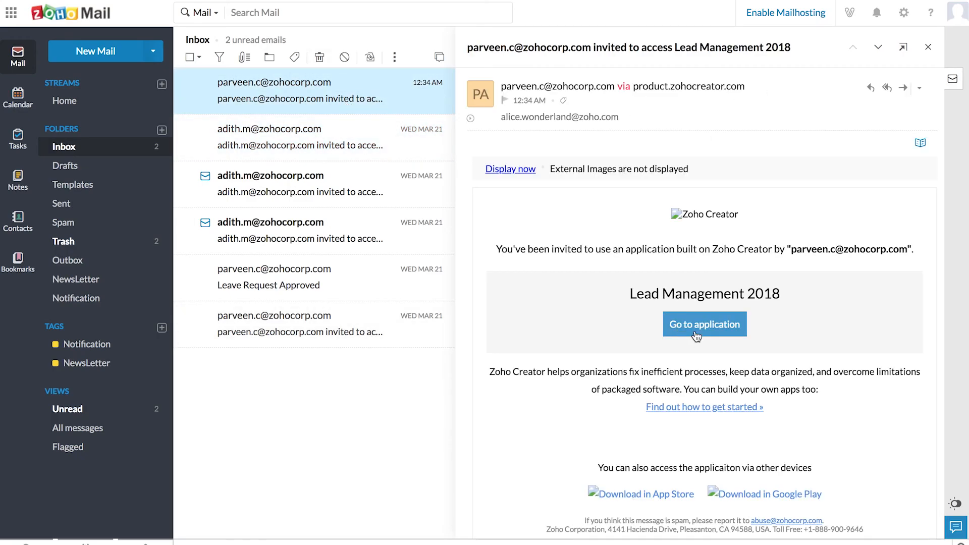
pyautogui.click(695, 335)
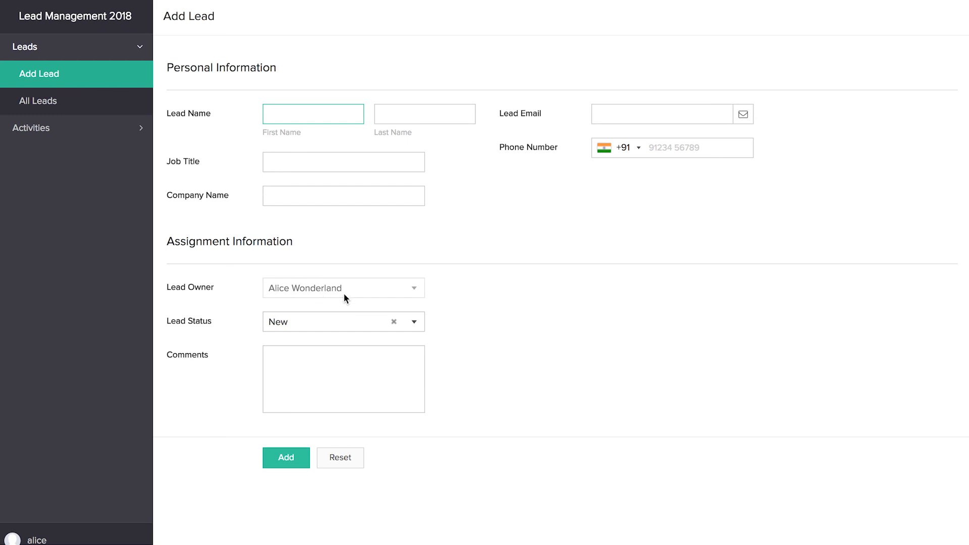
pyautogui.click(56, 128)
pyautogui.click(60, 101)
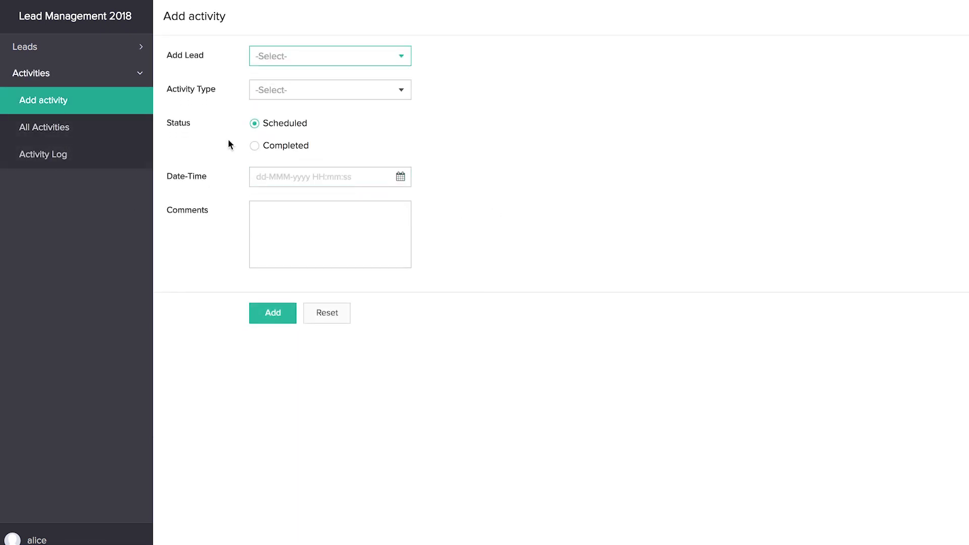
pyautogui.click(114, 161)
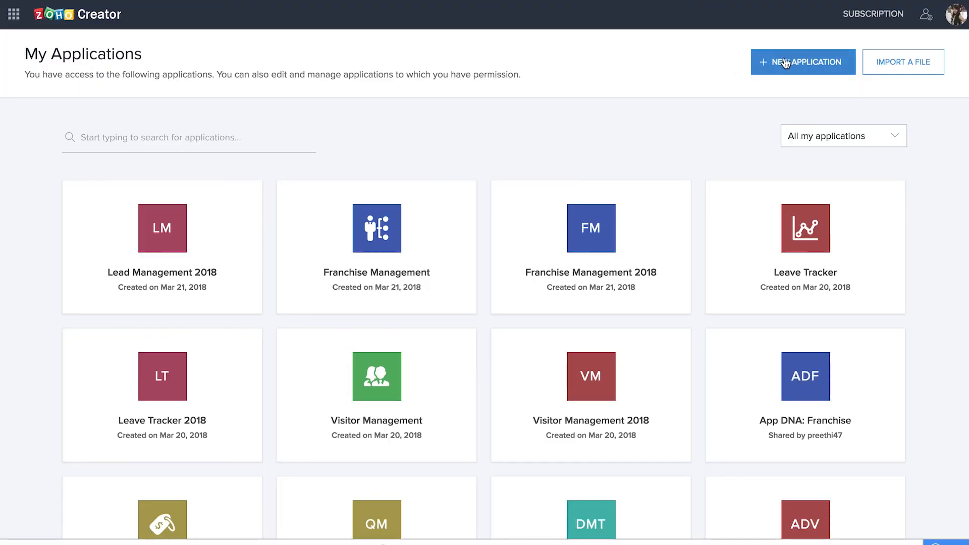
# Step: Search the application gallery for "lead" and open the pre-made Lead Management application
pyautogui.click(784, 63)
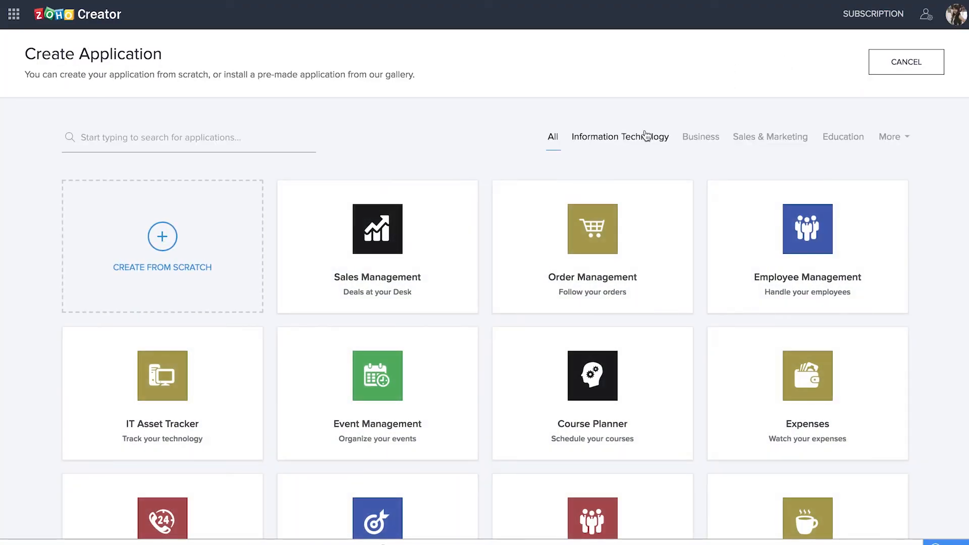
pyautogui.click(222, 146)
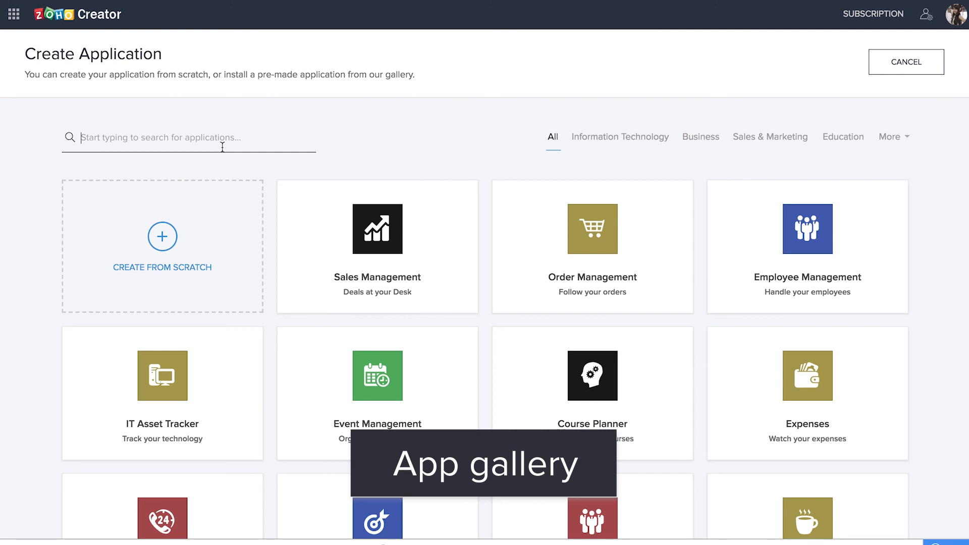
pyautogui.write('lead')
pyautogui.moveTo(433, 251)
pyautogui.click(430, 300)
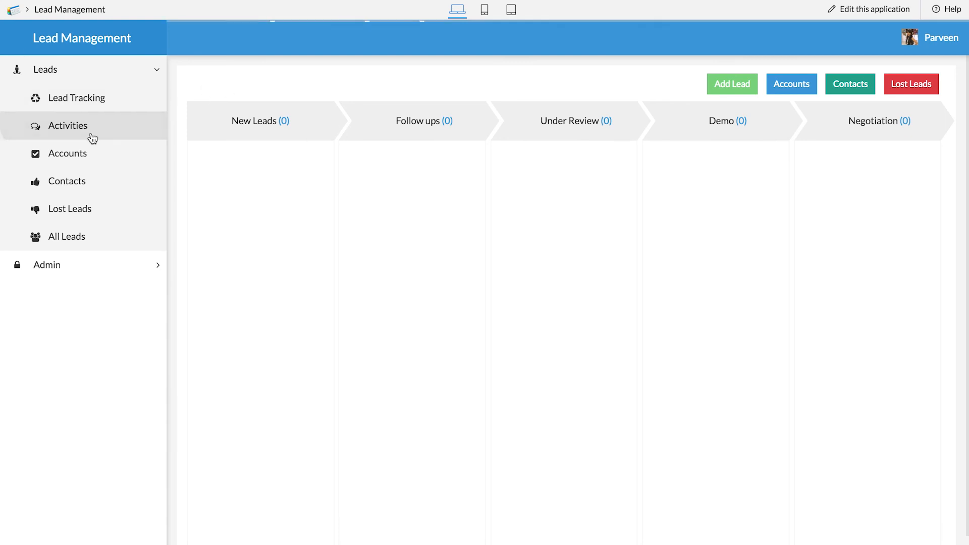
# Step: Open the Add Activity form of the Lead Management application and inspect the activity type choices
pyautogui.click(61, 138)
pyautogui.click(538, 325)
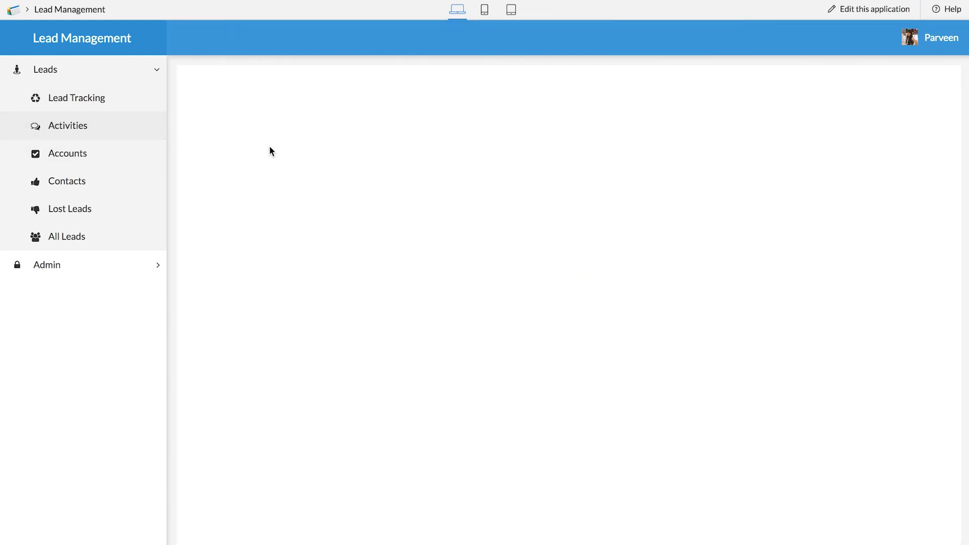
pyautogui.click(313, 162)
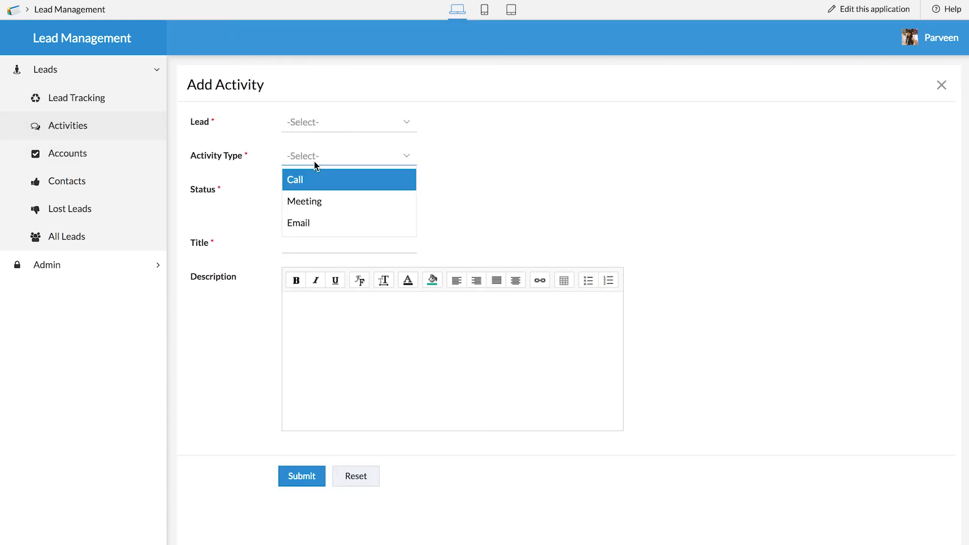
pyautogui.click(553, 147)
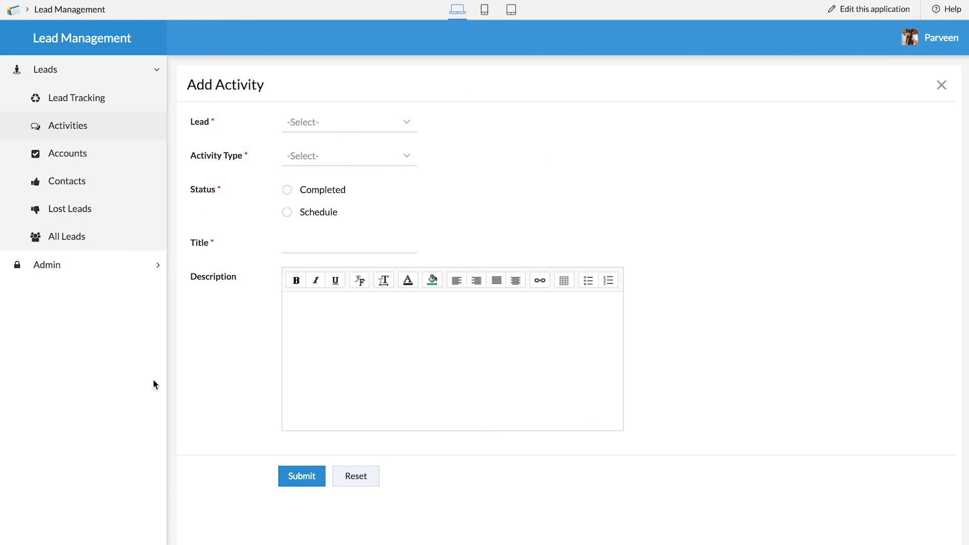
# Step: Look through the Accounts, Lost Leads, Contacts and Products reports of the Lead Management application
pyautogui.click(84, 168)
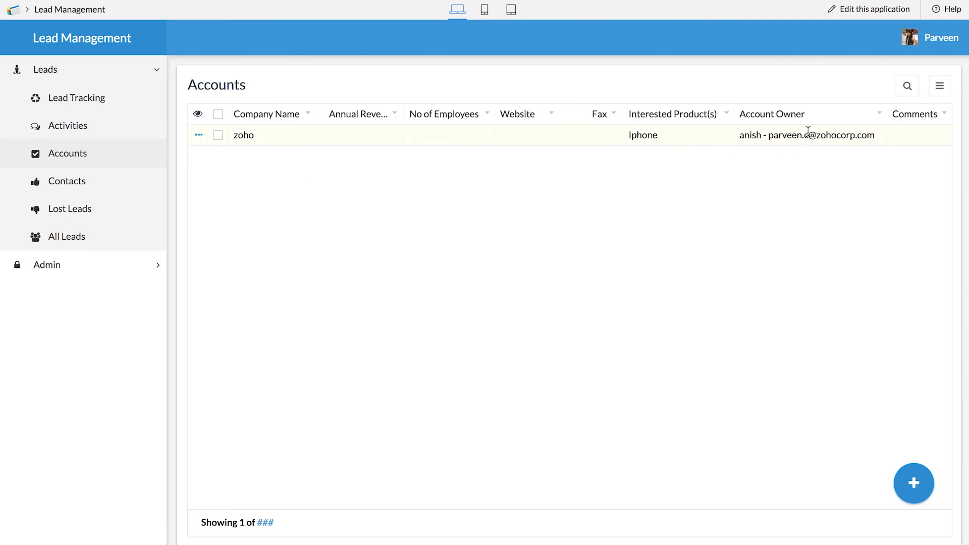
pyautogui.click(68, 208)
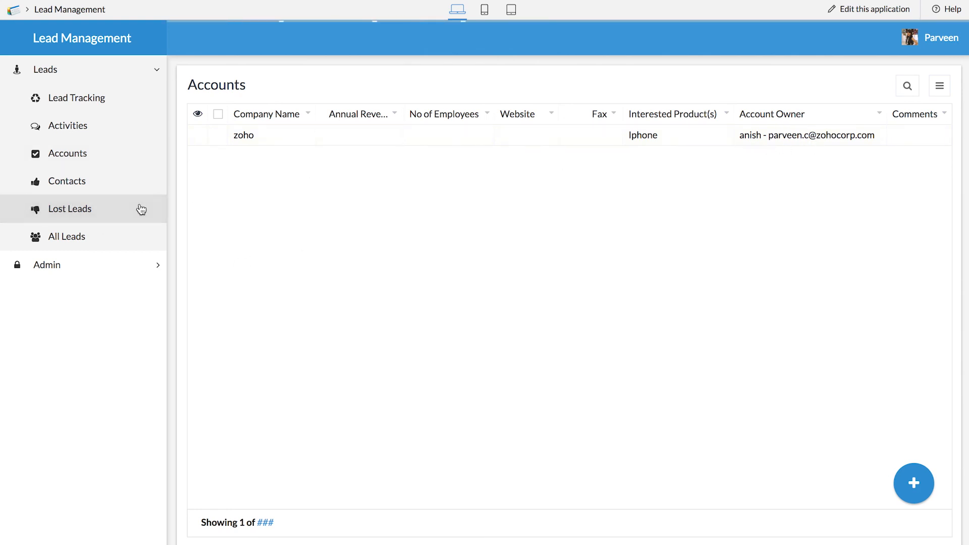
pyautogui.click(59, 183)
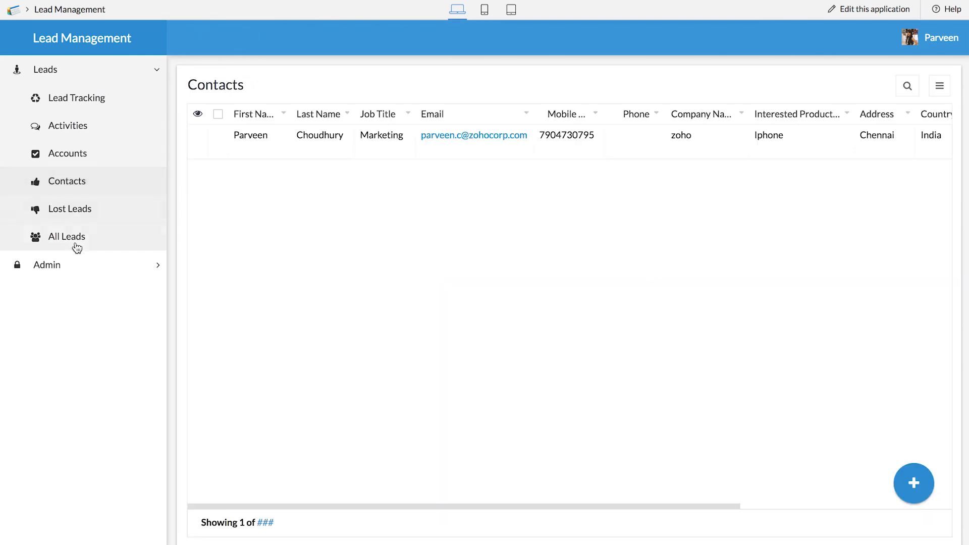
pyautogui.click(49, 267)
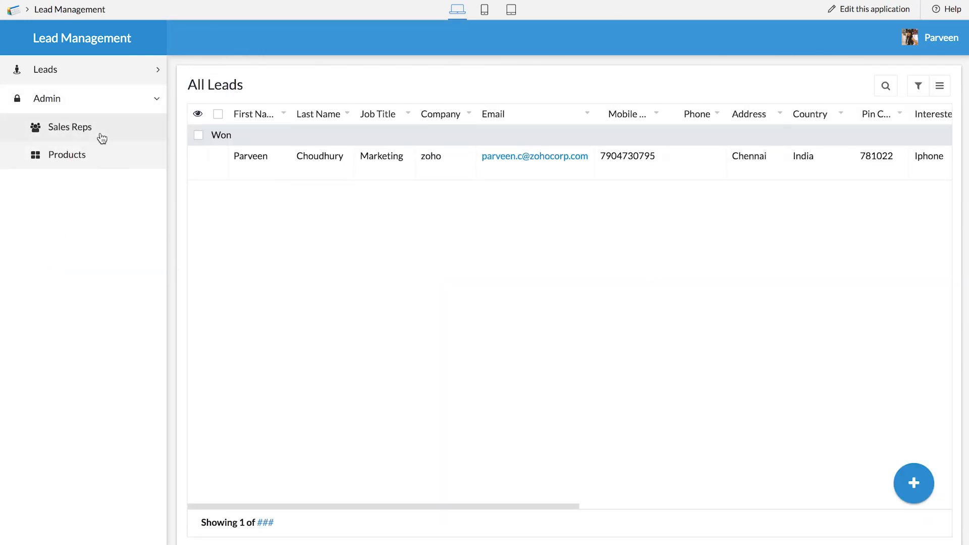
pyautogui.click(87, 151)
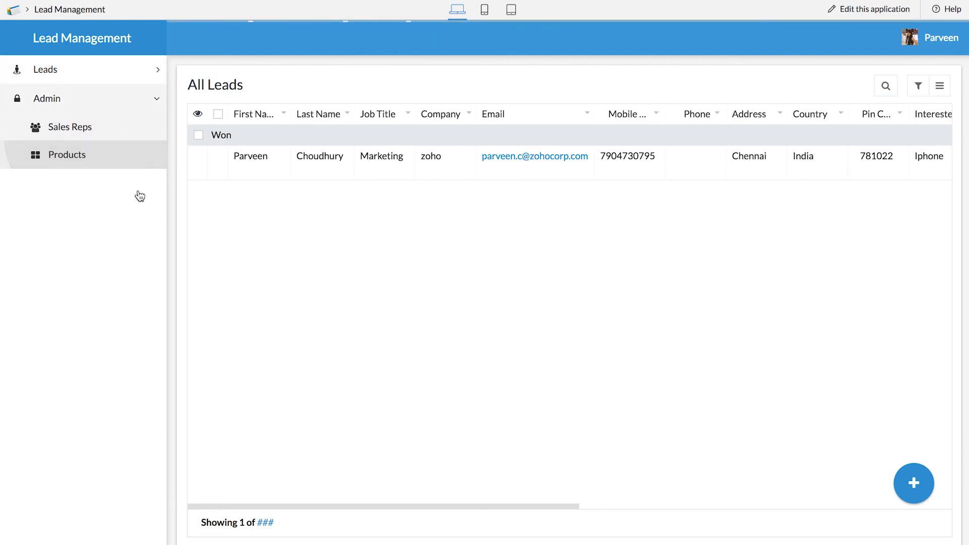
pyautogui.click(123, 69)
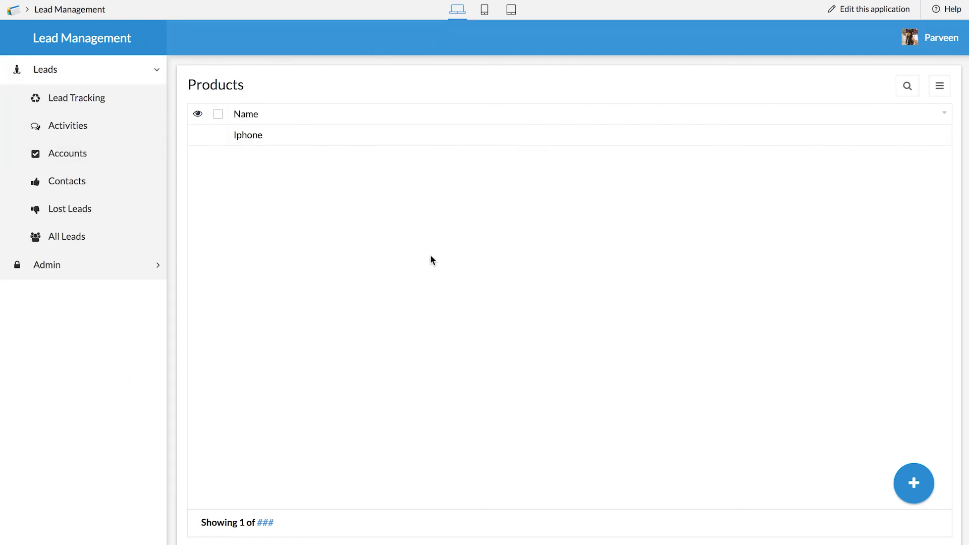